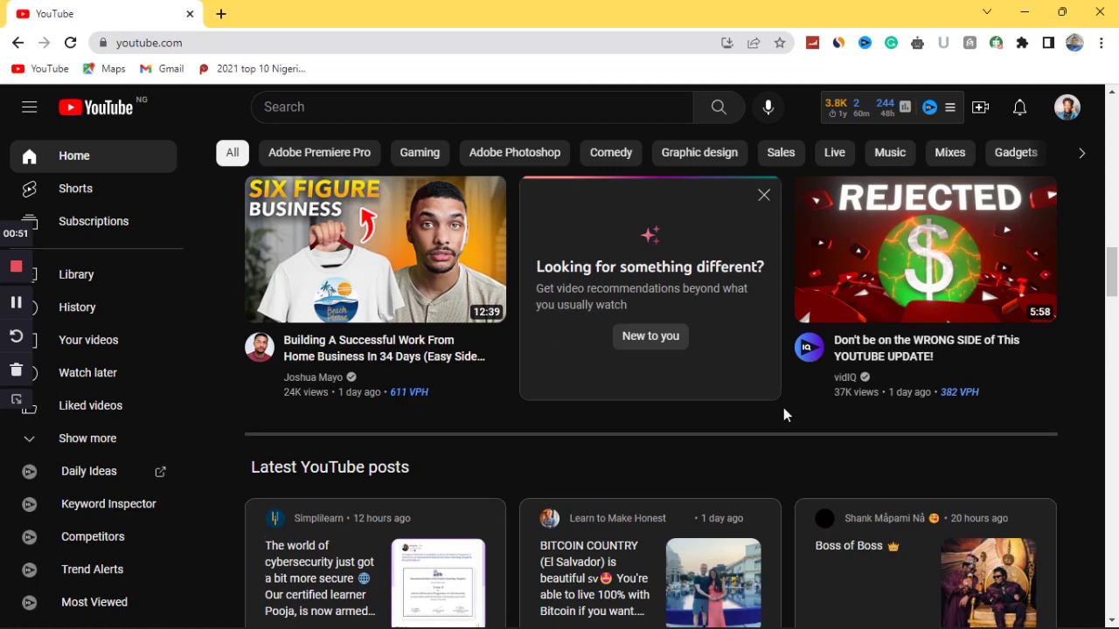
pyautogui.scroll(3, 786, 412)
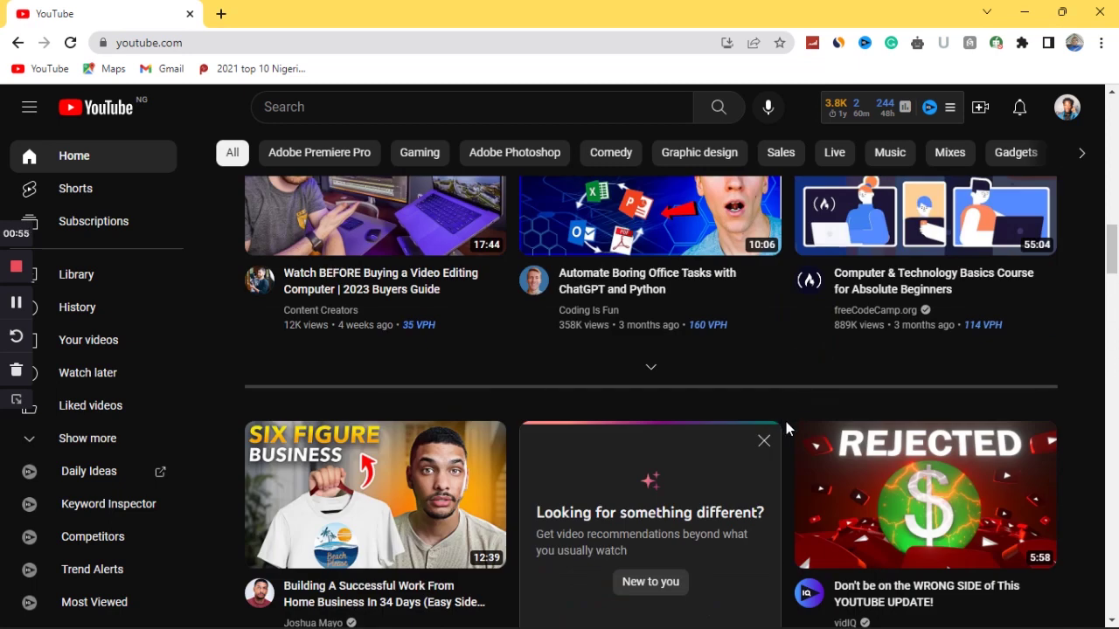
pyautogui.scroll(4, 785, 422)
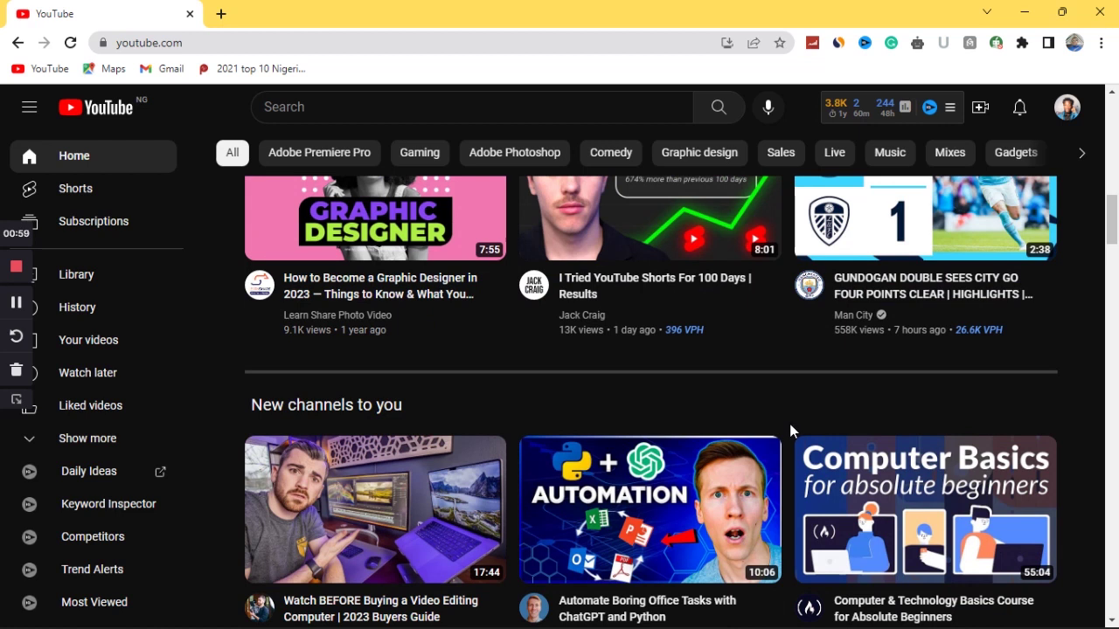
pyautogui.scroll(-3, 789, 424)
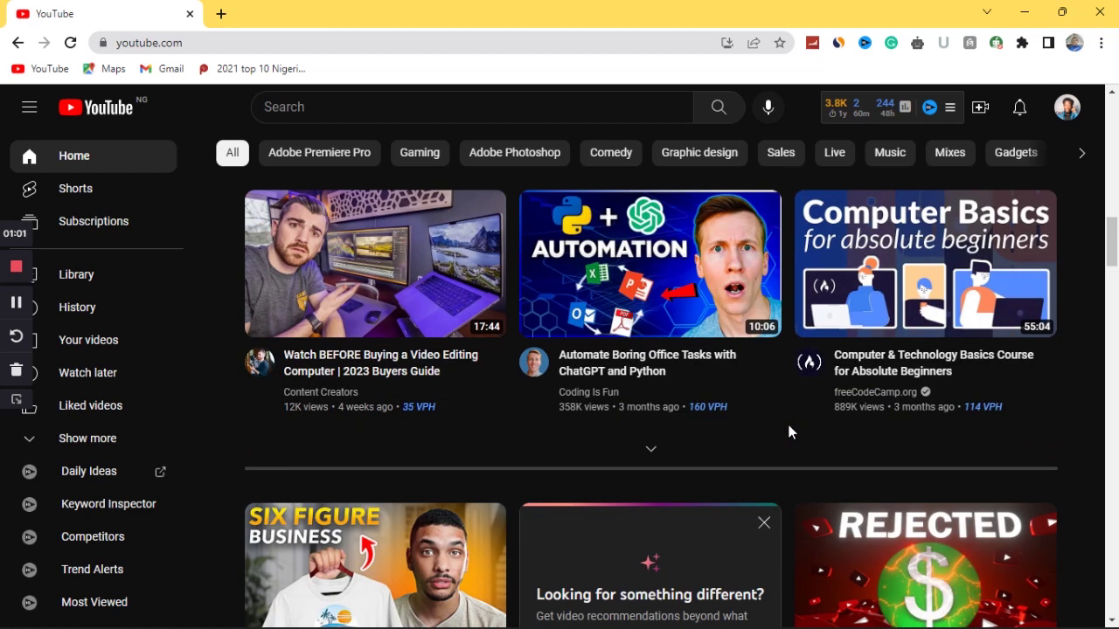
pyautogui.scroll(3, 661, 426)
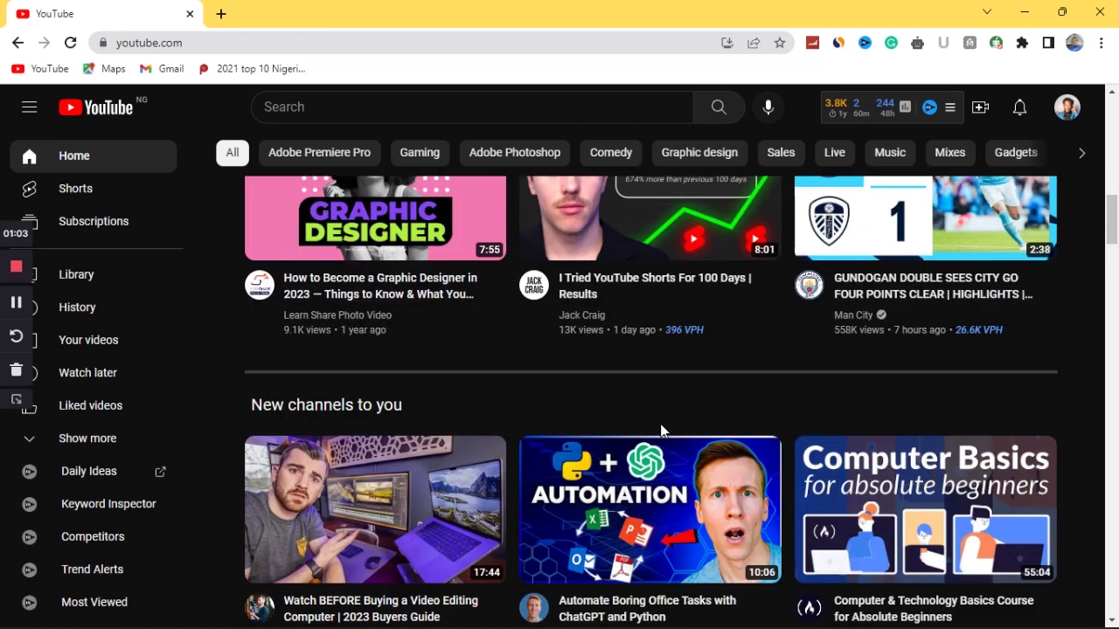
# Step: Switch from the browser to Adobe Premiere Pro and create a new project named "nature" with the default settings
pyautogui.click(1026, 12)
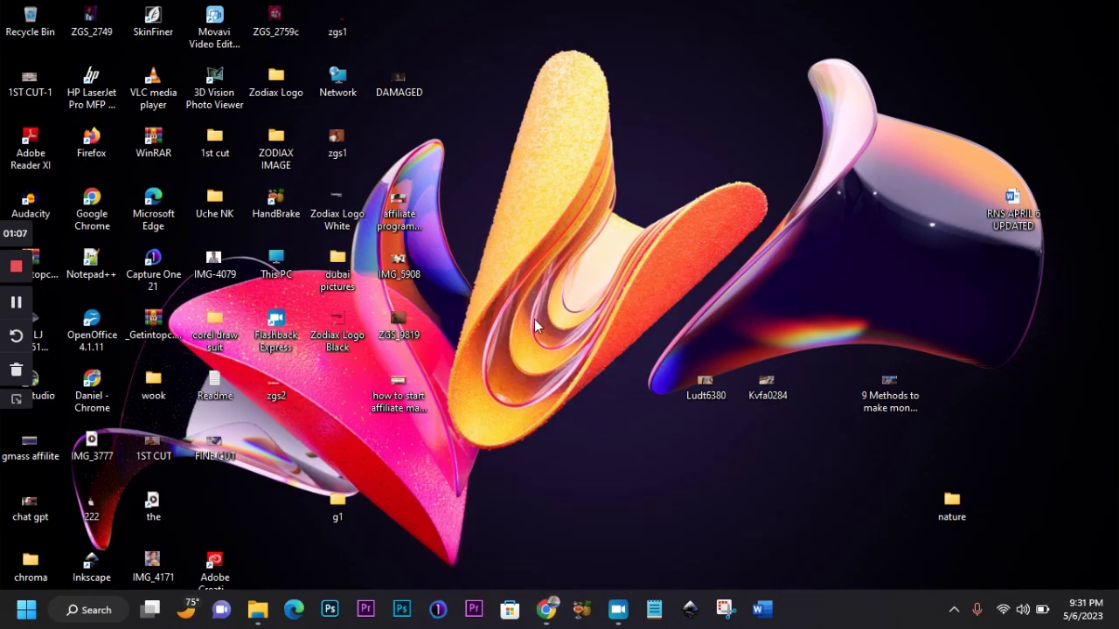
pyautogui.click(365, 610)
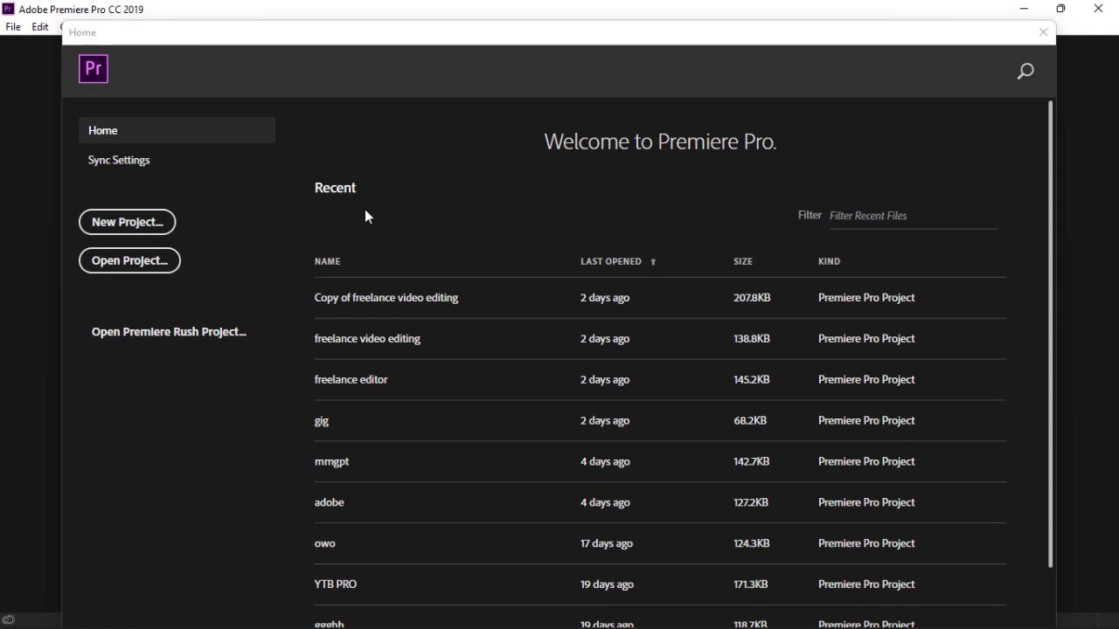
pyautogui.click(129, 223)
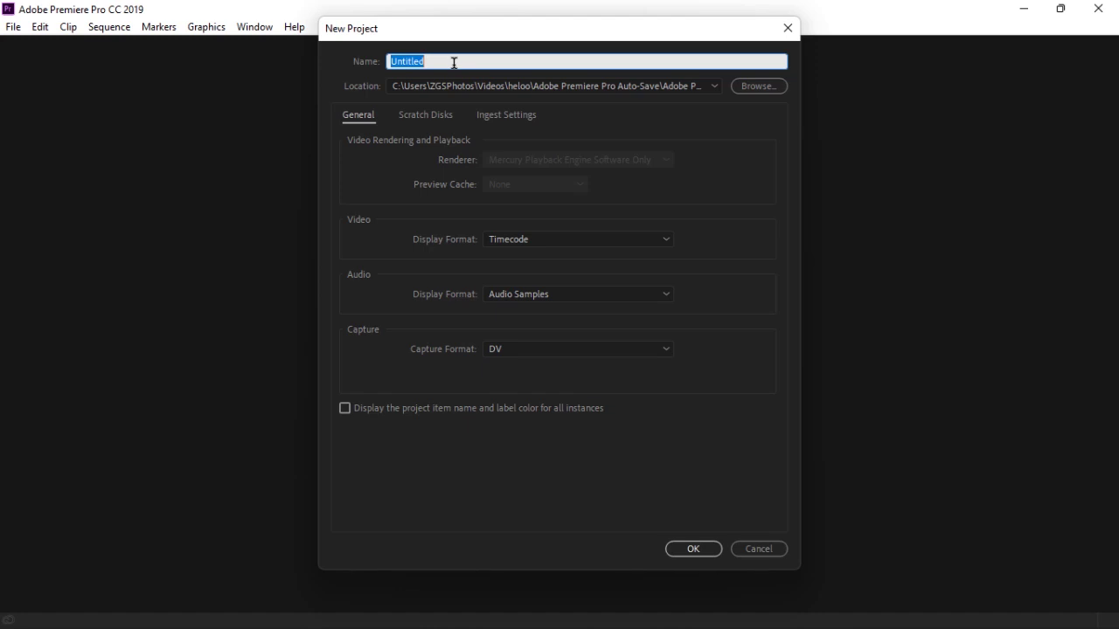
pyautogui.write('nature')
pyautogui.click(688, 545)
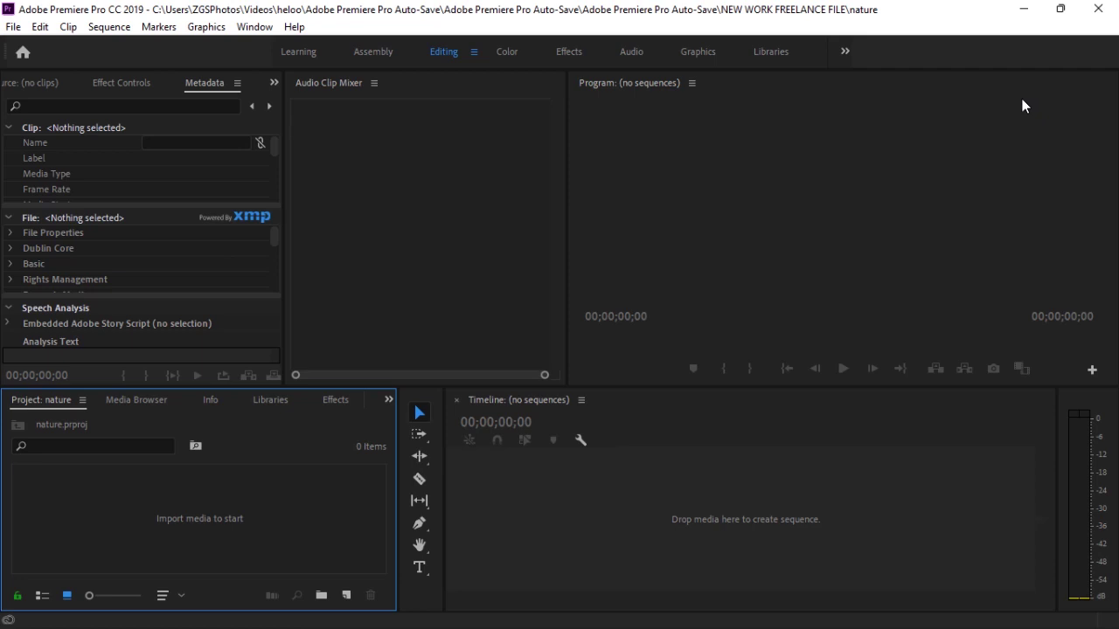
# Step: Open the nature folder on the desktop in File Explorer and move its window slightly aside
pyautogui.click(365, 622)
pyautogui.click(372, 554)
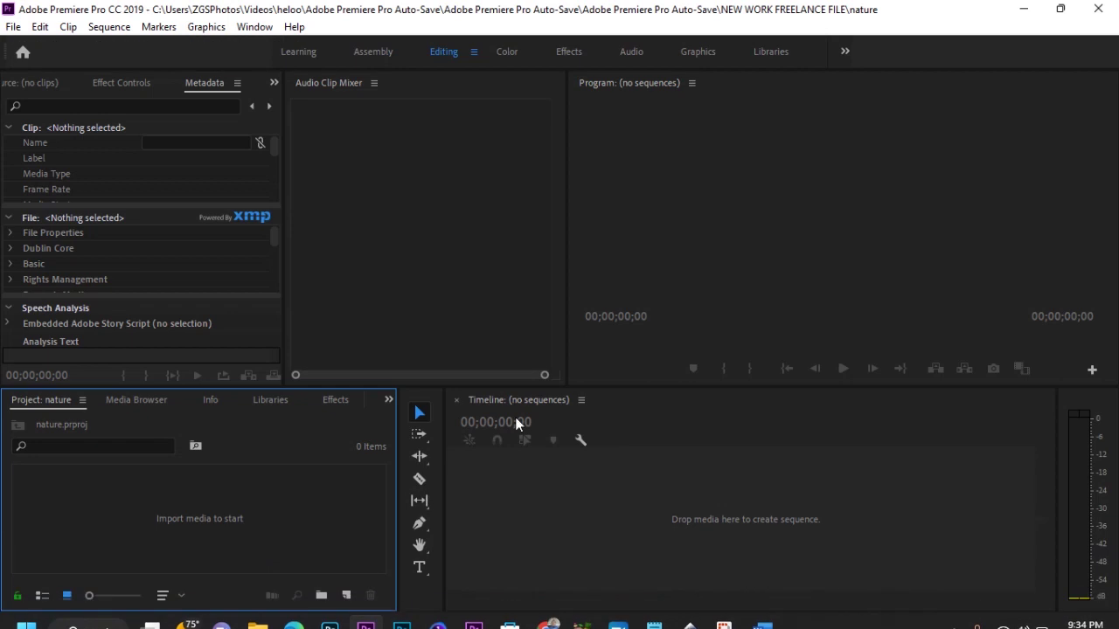
pyautogui.click(1025, 13)
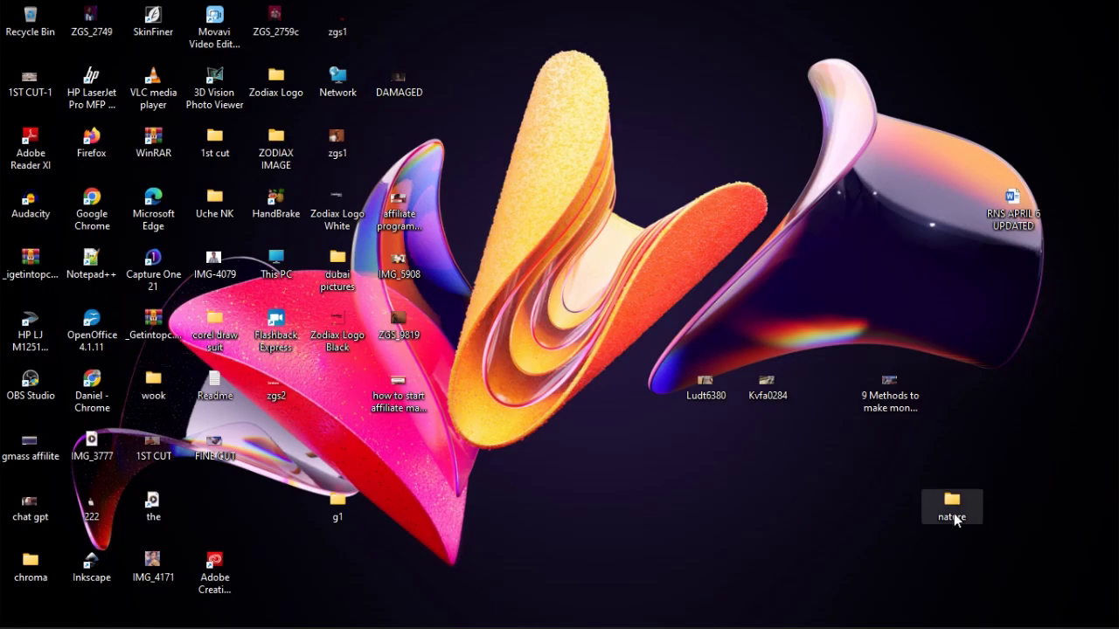
pyautogui.doubleClick(954, 516)
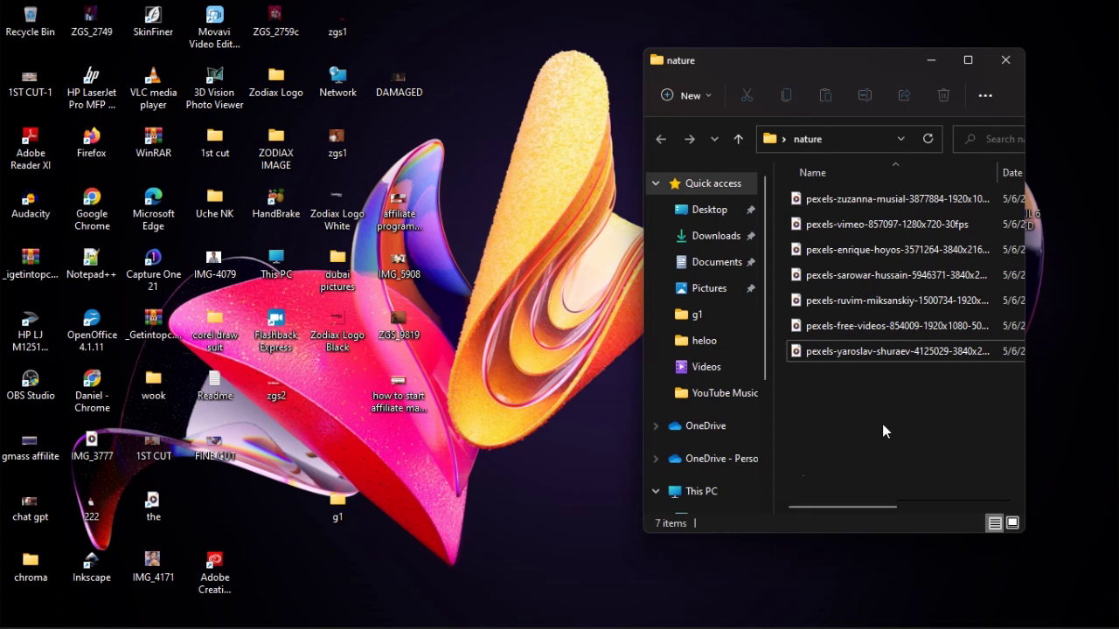
pyautogui.moveTo(872, 63); pyautogui.dragTo(914, 54)
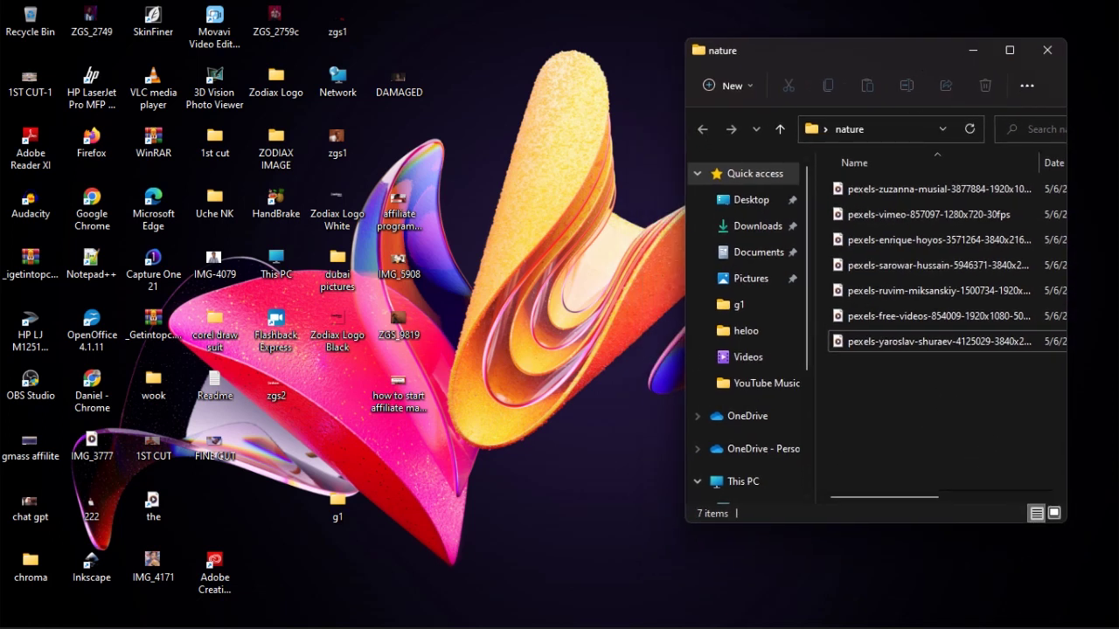
# Step: Bring the nature folder in front of Premiere Pro and import all seven of its video clips into the project
pyautogui.moveTo(365, 609)
pyautogui.click(366, 553)
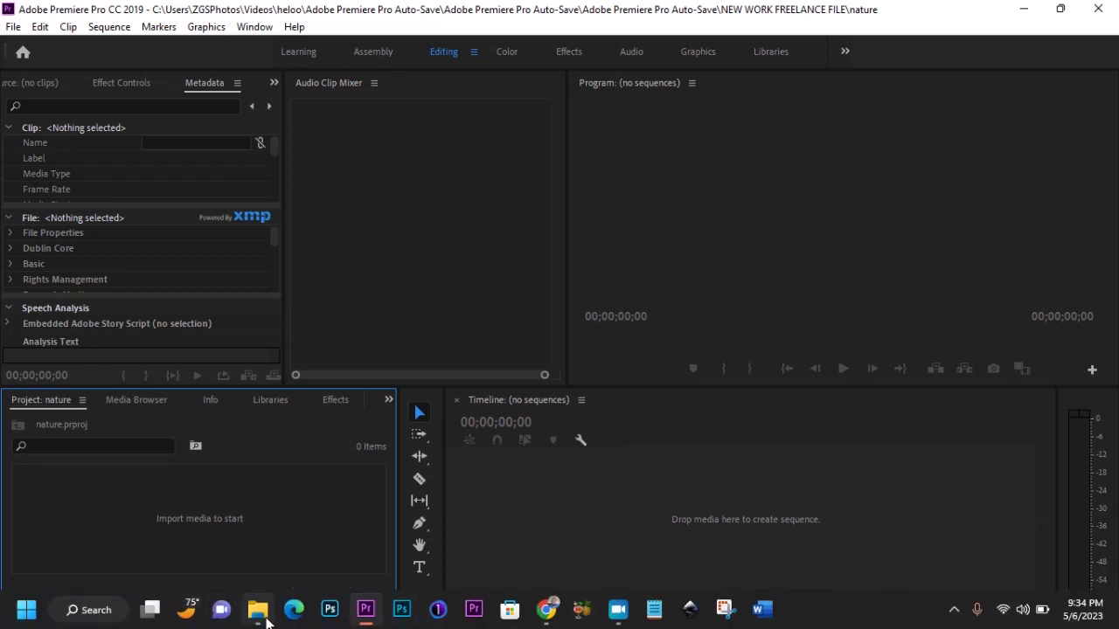
pyautogui.moveTo(262, 612)
pyautogui.click(259, 527)
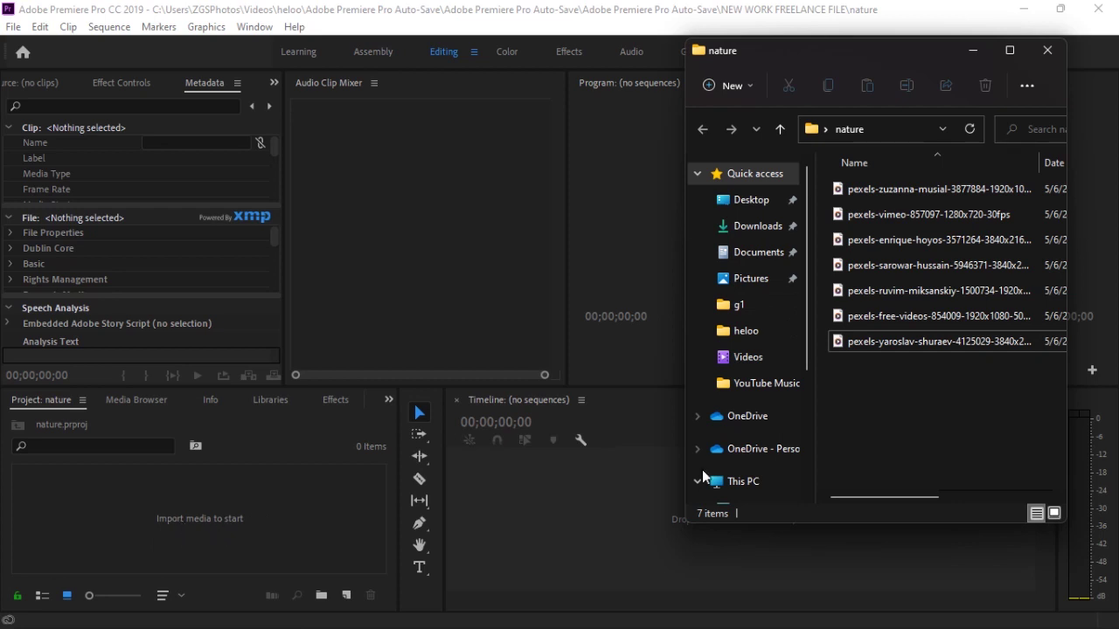
pyautogui.moveTo(940, 391); pyautogui.dragTo(212, 539)
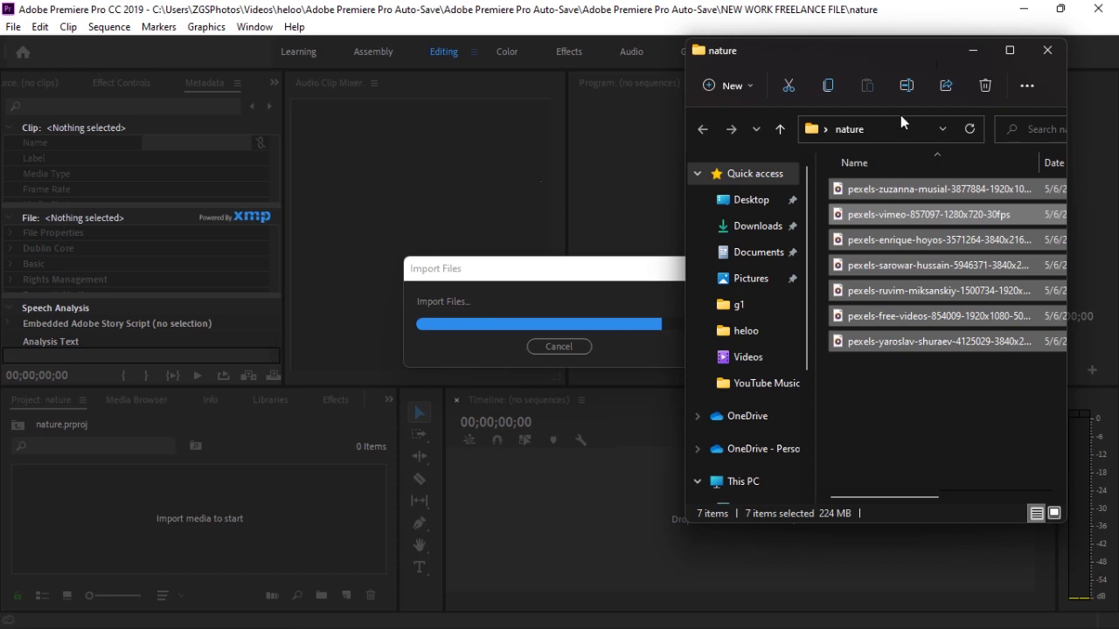
pyautogui.click(974, 48)
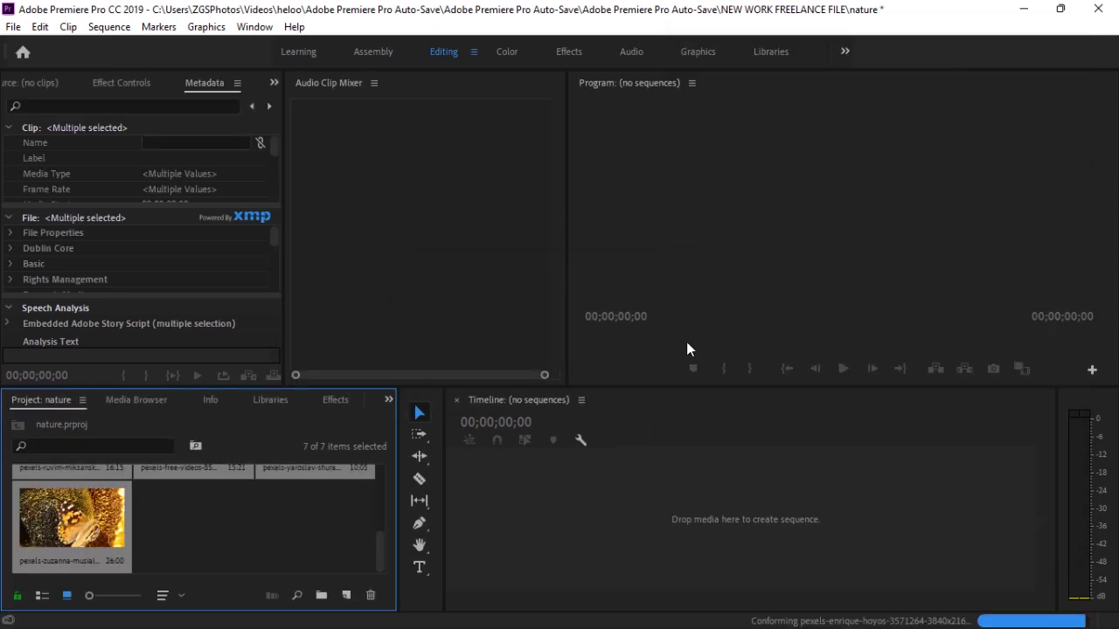
# Step: Review the imported clips in the nature project and clear their selection
pyautogui.scroll(5, 302, 546)
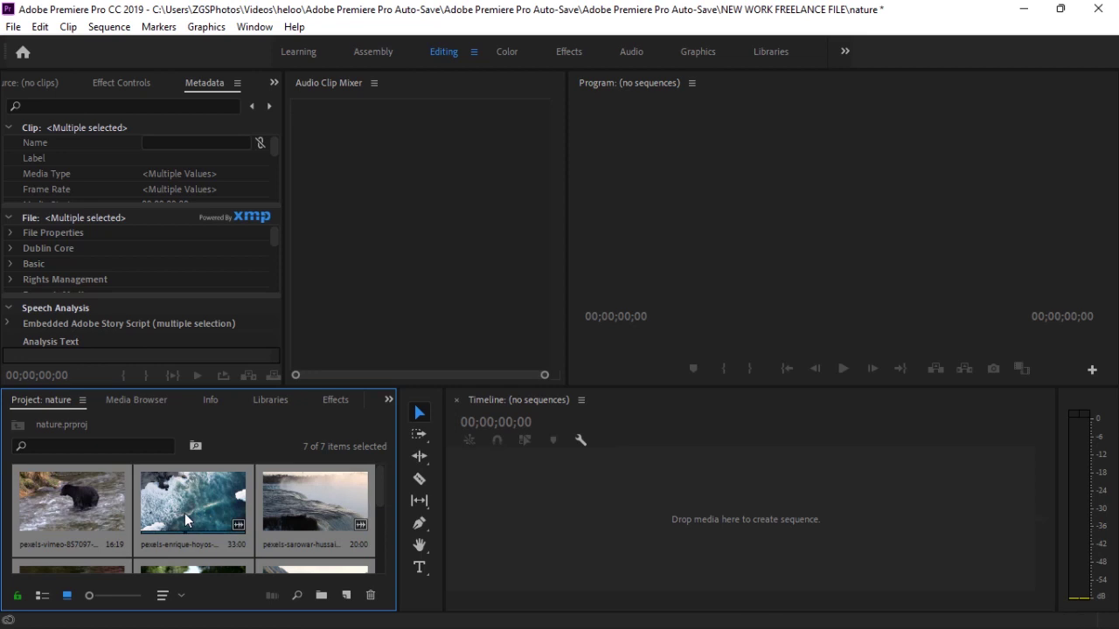
pyautogui.scroll(-4, 192, 511)
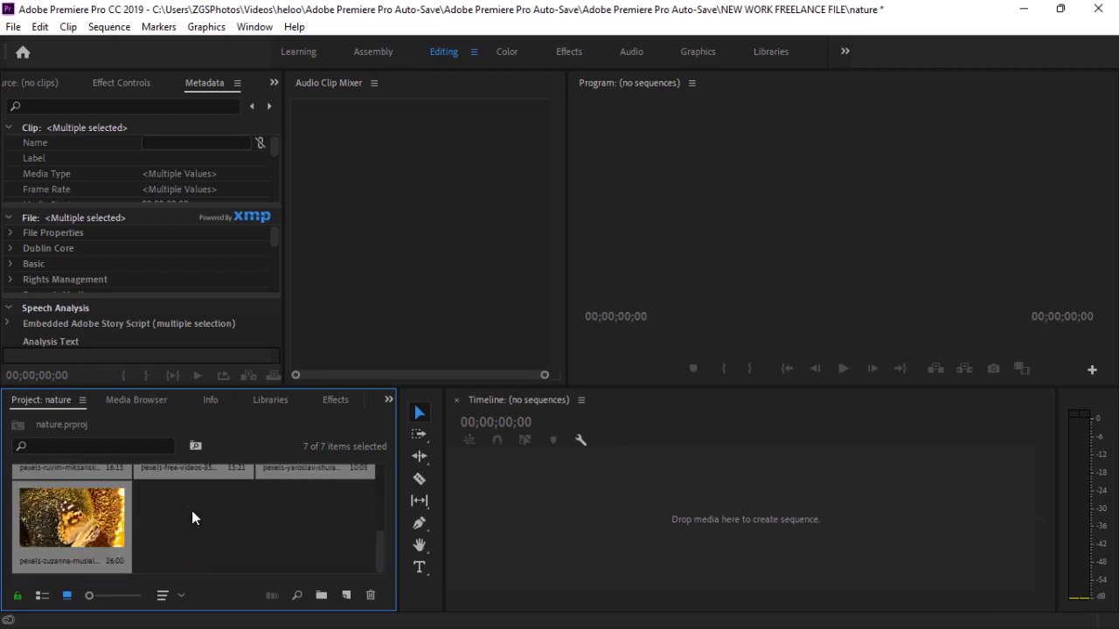
pyautogui.scroll(5, 192, 515)
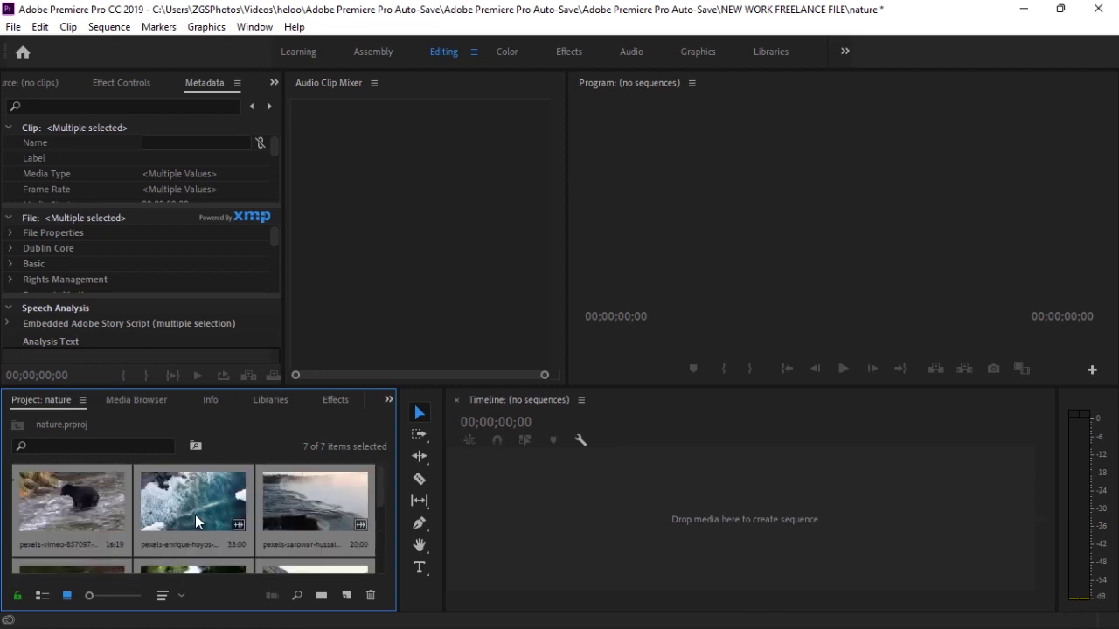
pyautogui.click(493, 539)
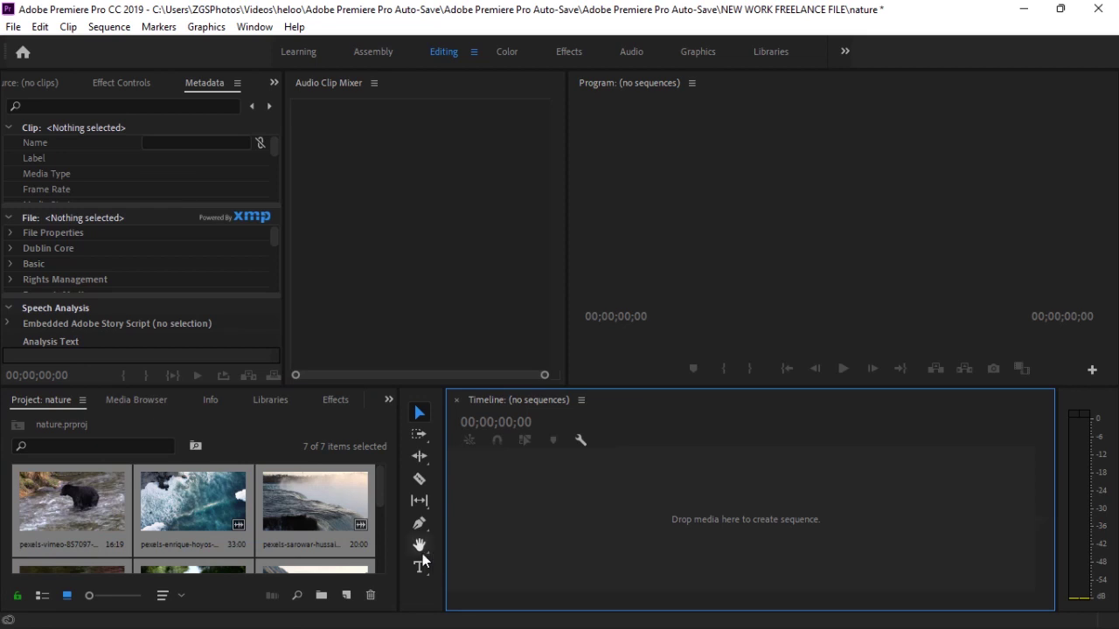
pyautogui.click(388, 541)
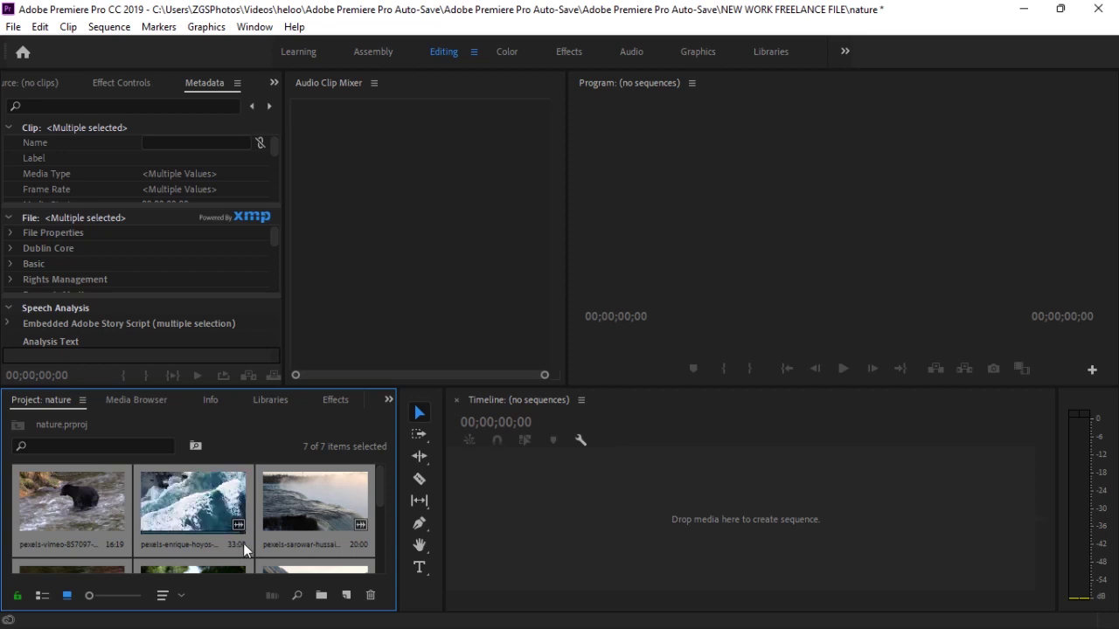
pyautogui.click(505, 551)
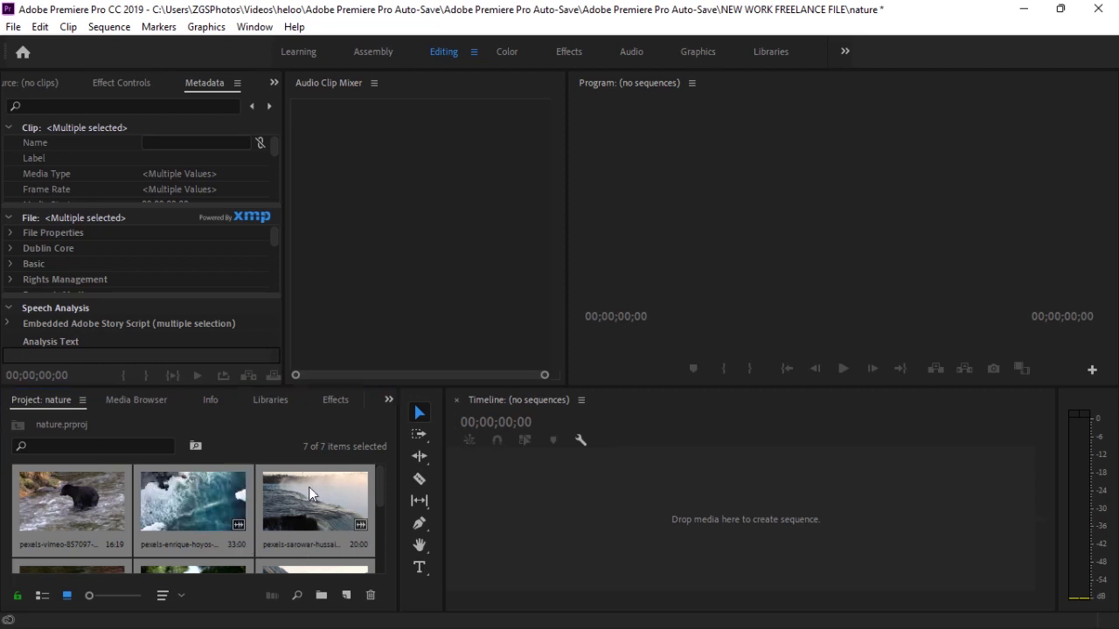
pyautogui.click(355, 560)
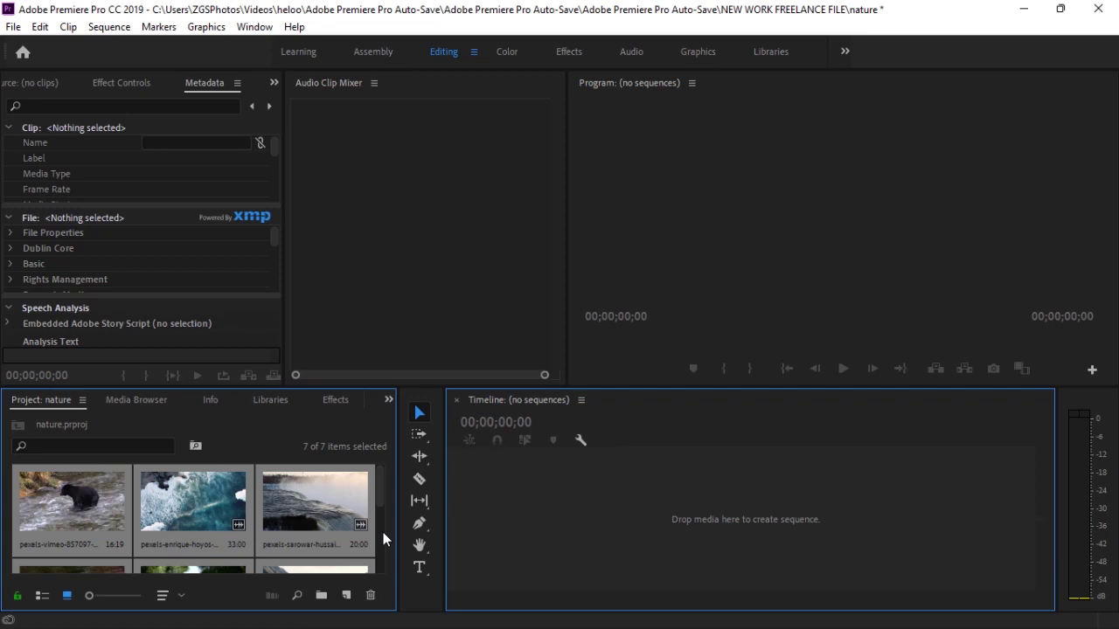
pyautogui.click(374, 536)
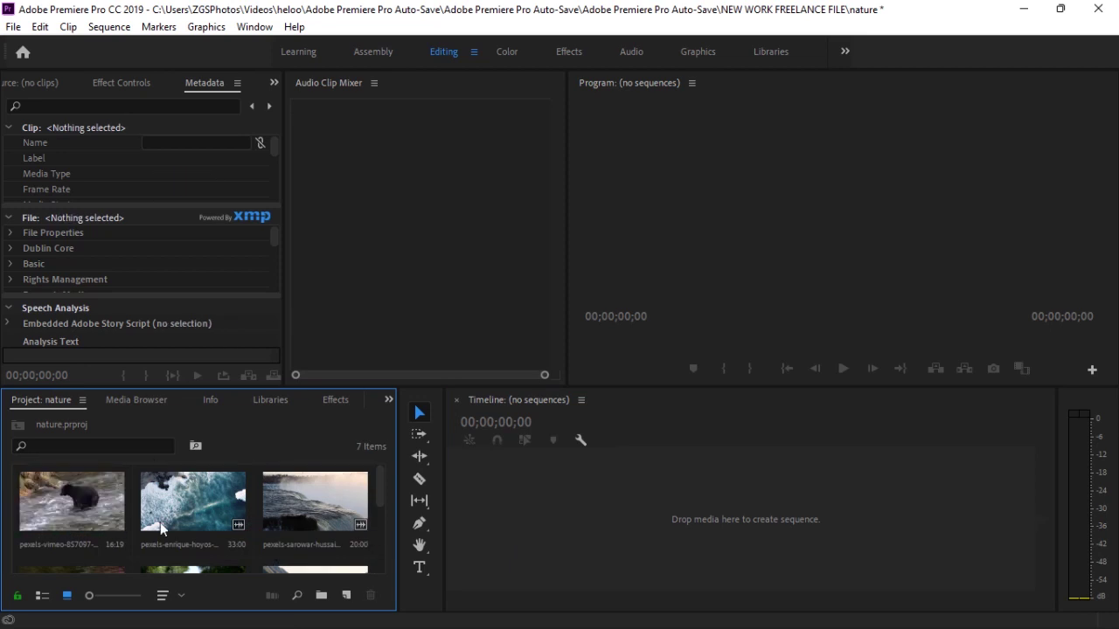
# Step: Create a sequence from the butterfly clip by placing it on the empty timeline
pyautogui.scroll(-3, 160, 521)
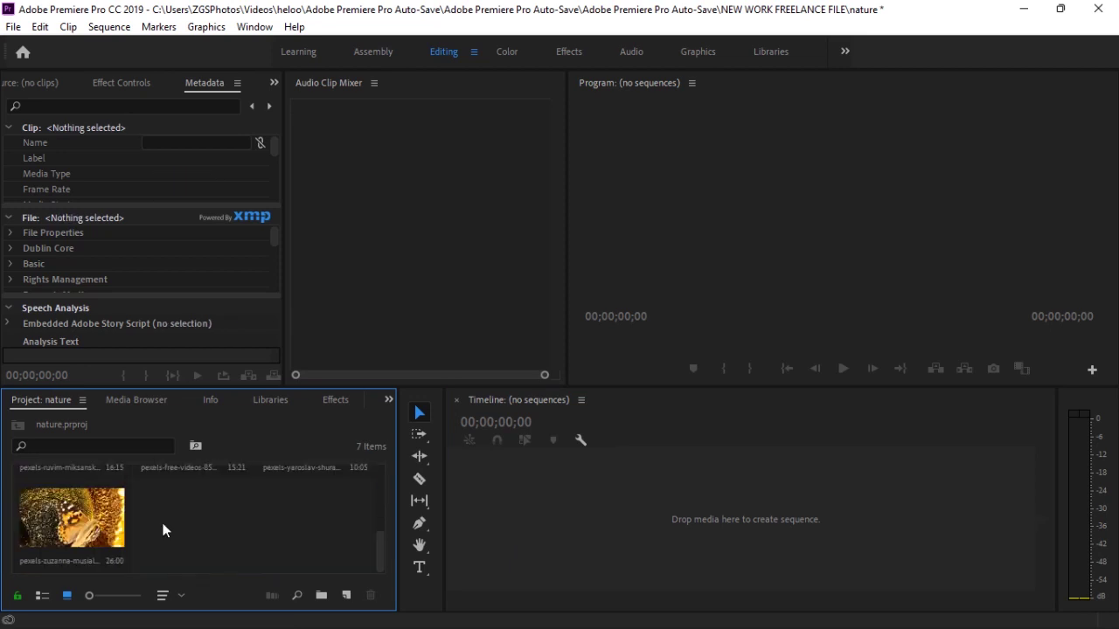
pyautogui.click(74, 523)
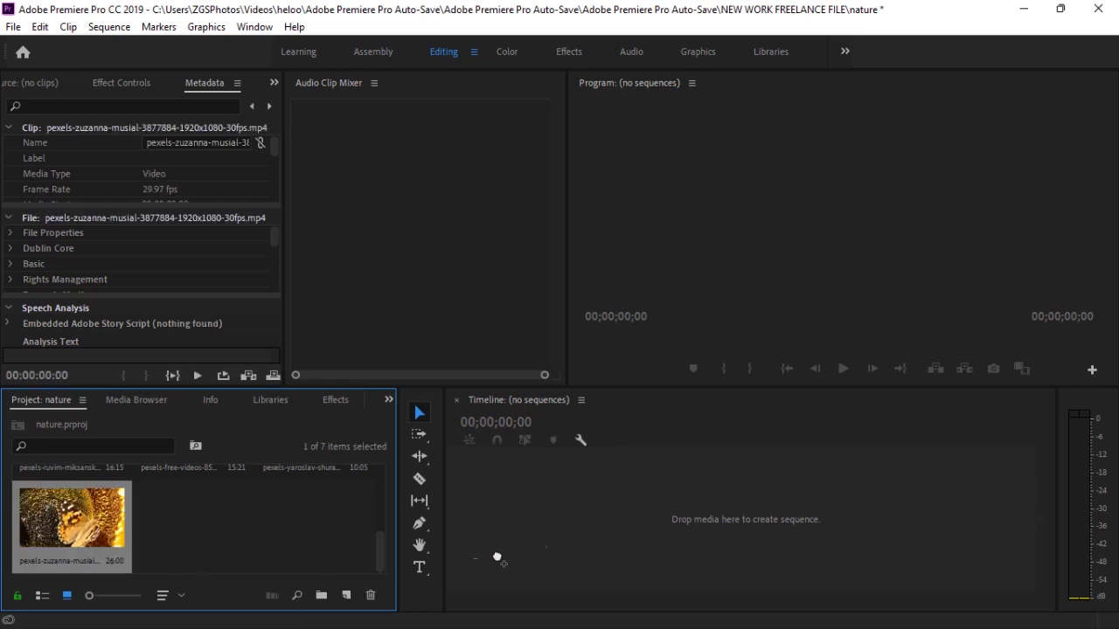
pyautogui.moveTo(497, 558); pyautogui.dragTo(529, 520)
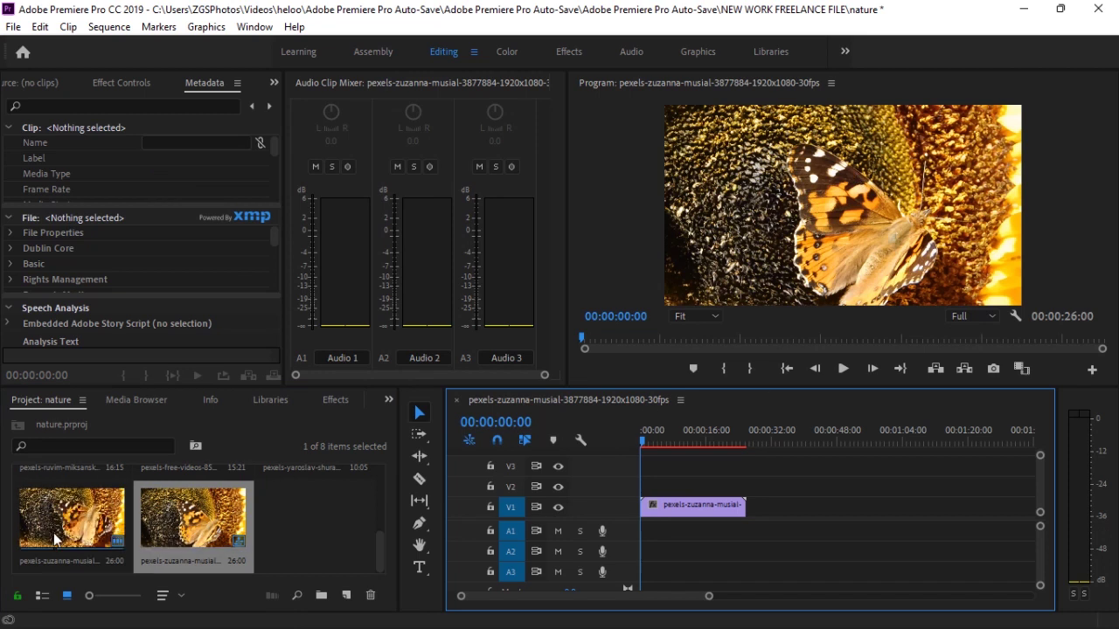
# Step: Append the mountain valley, boat rider, duck and misty river clips in that order after the butterfly clip on V1
pyautogui.scroll(2, 54, 532)
pyautogui.moveTo(331, 535); pyautogui.dragTo(749, 523)
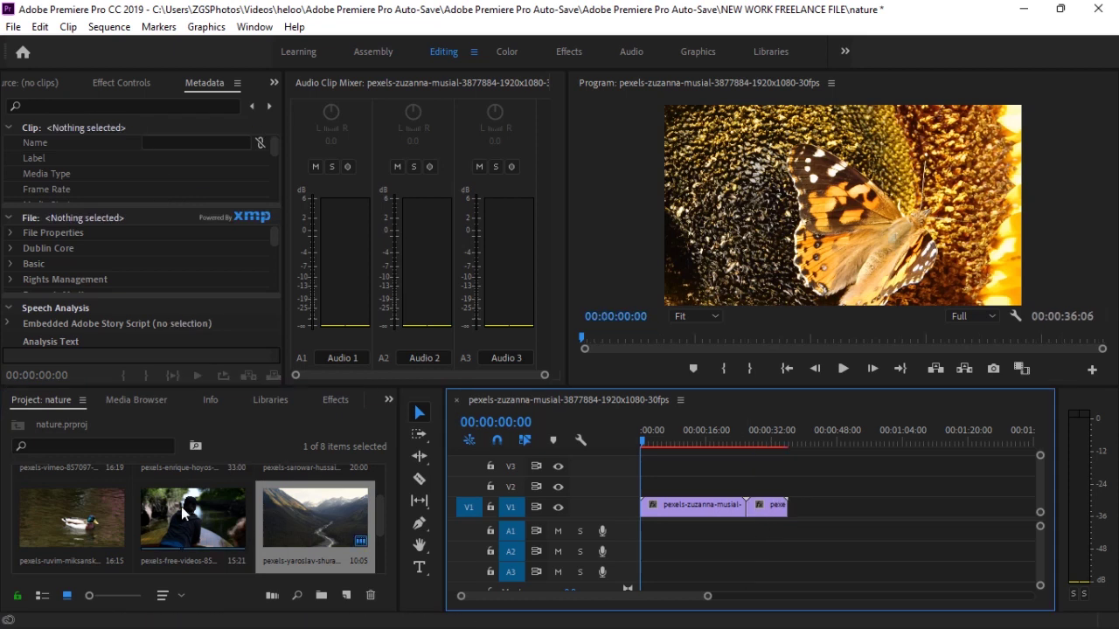
pyautogui.moveTo(185, 514); pyautogui.dragTo(797, 523)
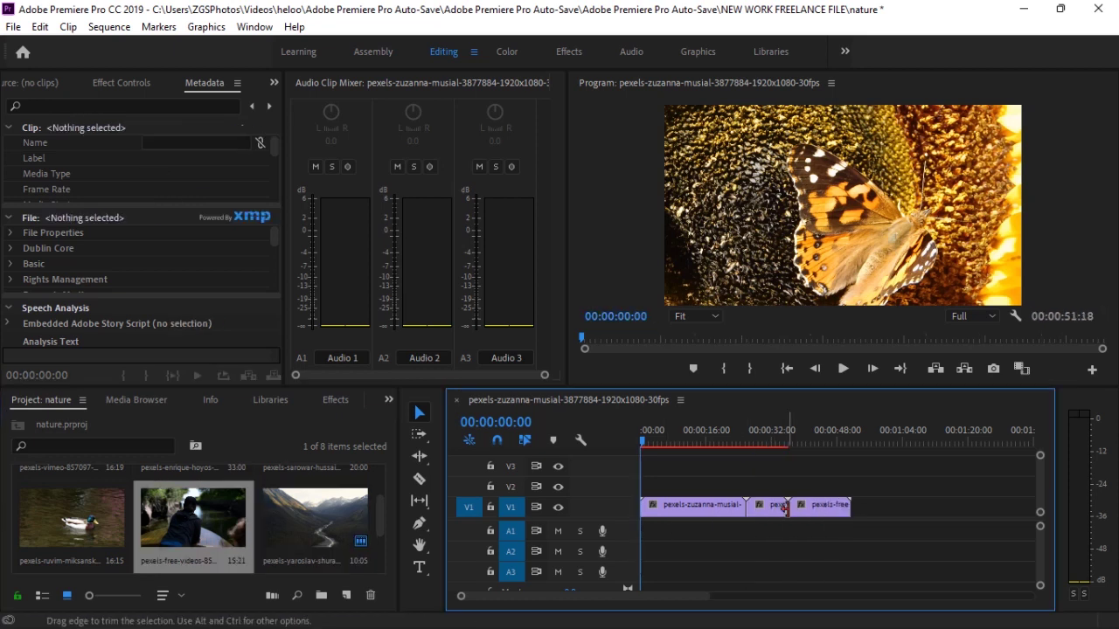
pyautogui.moveTo(67, 518); pyautogui.dragTo(861, 525)
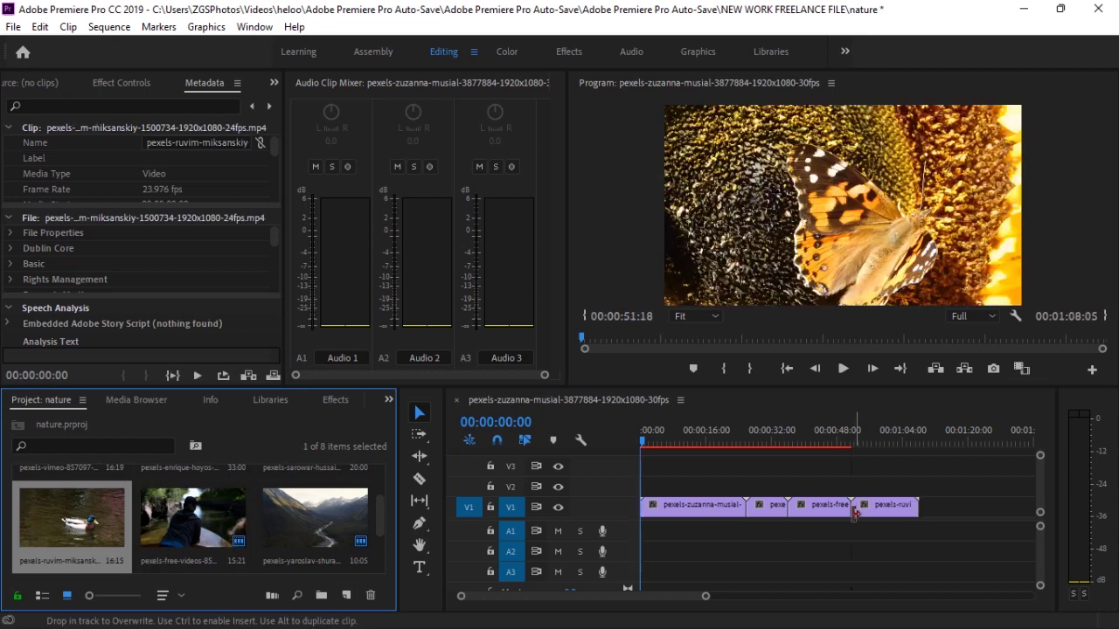
pyautogui.scroll(1, 325, 512)
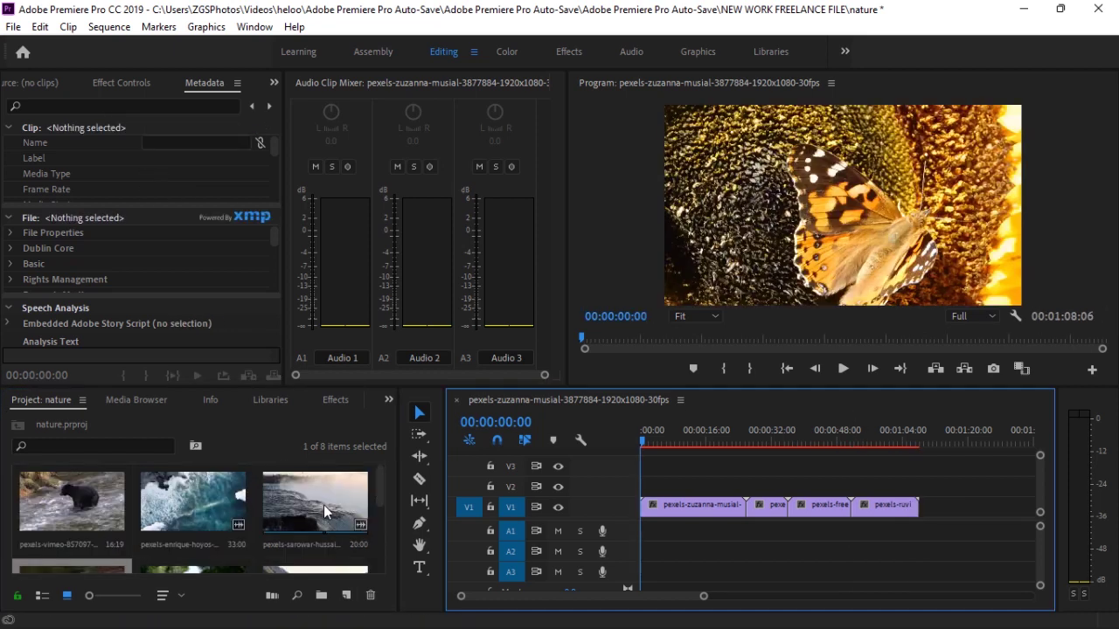
pyautogui.moveTo(325, 511); pyautogui.dragTo(949, 524)
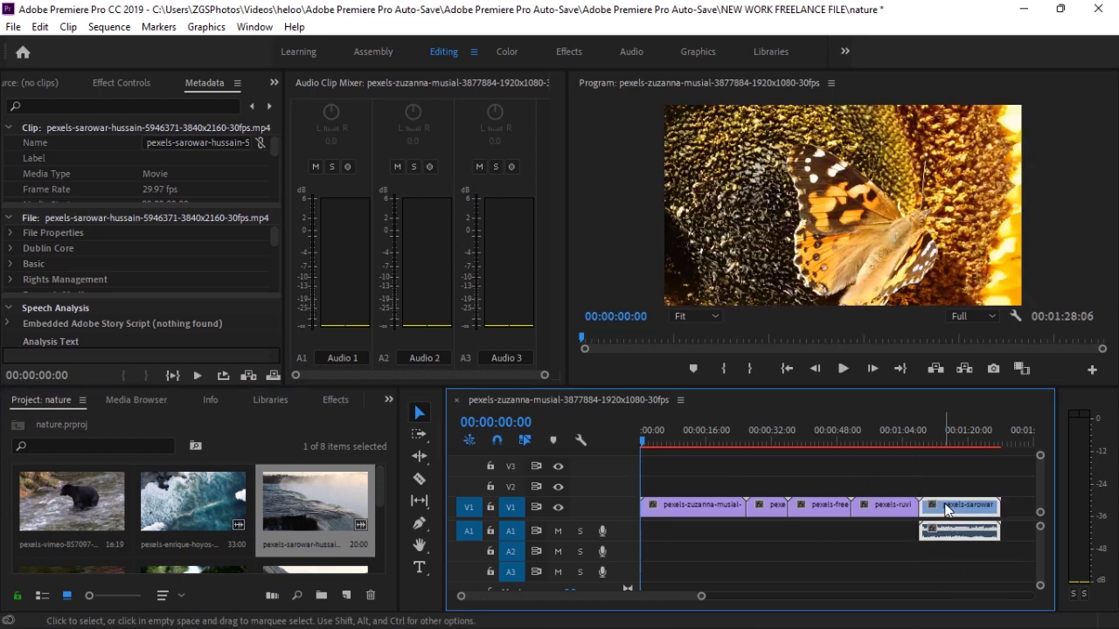
# Step: Unlink the audio from the video of the misty river clip at the sequence's end
pyautogui.scroll(-4, 946, 510)
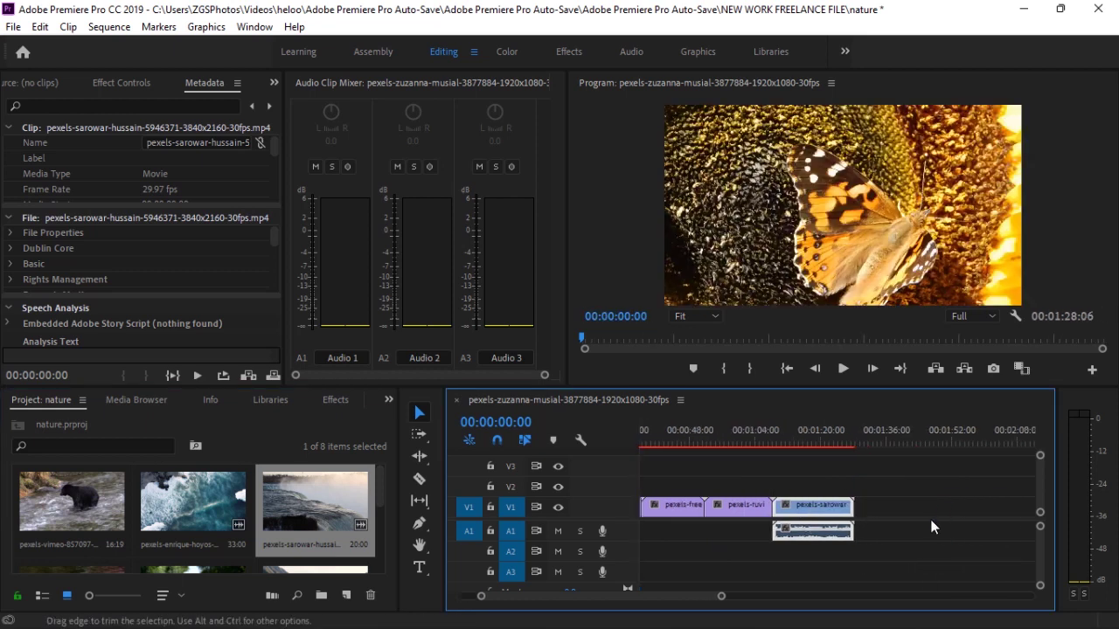
pyautogui.rightClick(806, 505)
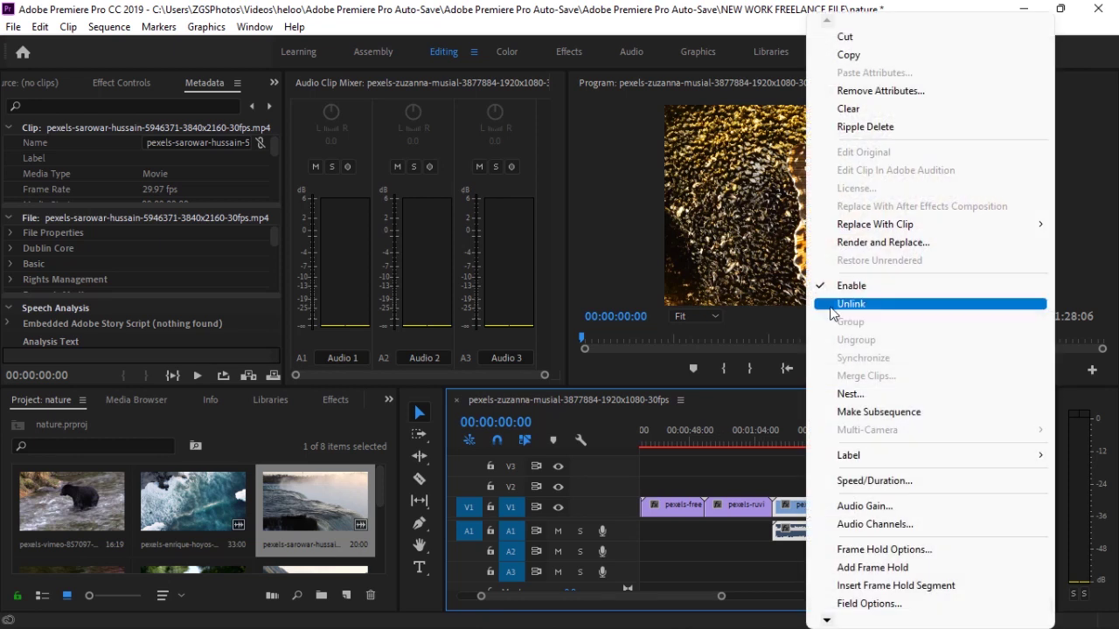
pyautogui.click(831, 306)
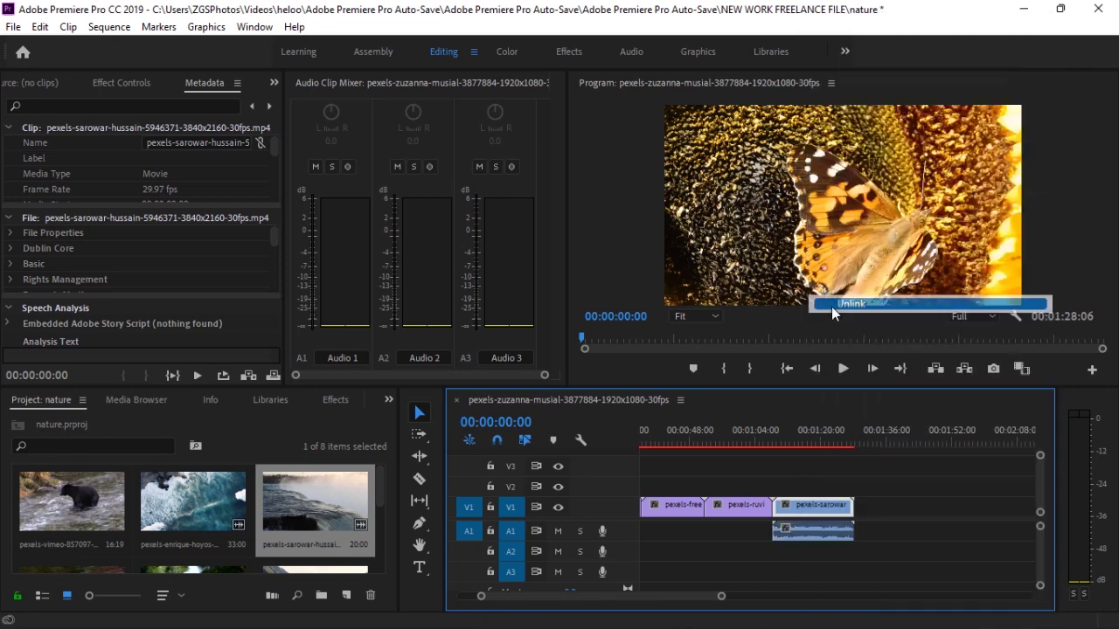
# Step: Delete the misty river clip's unlinked audio from A1, keeping its video on V1
pyautogui.click(740, 569)
pyautogui.click(801, 540)
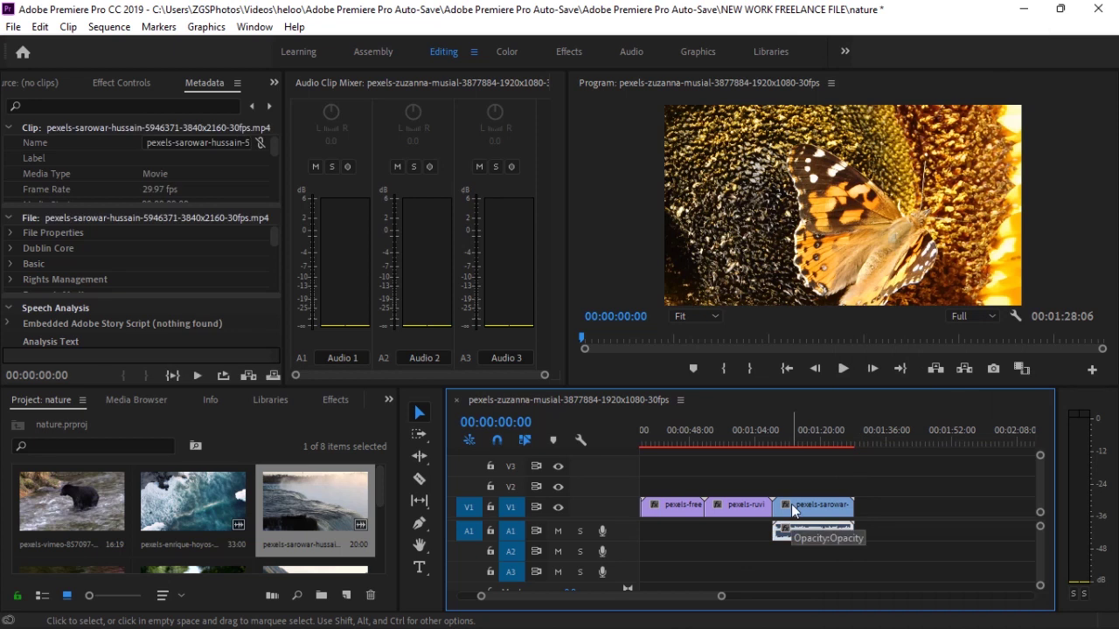
pyautogui.press('Delete')
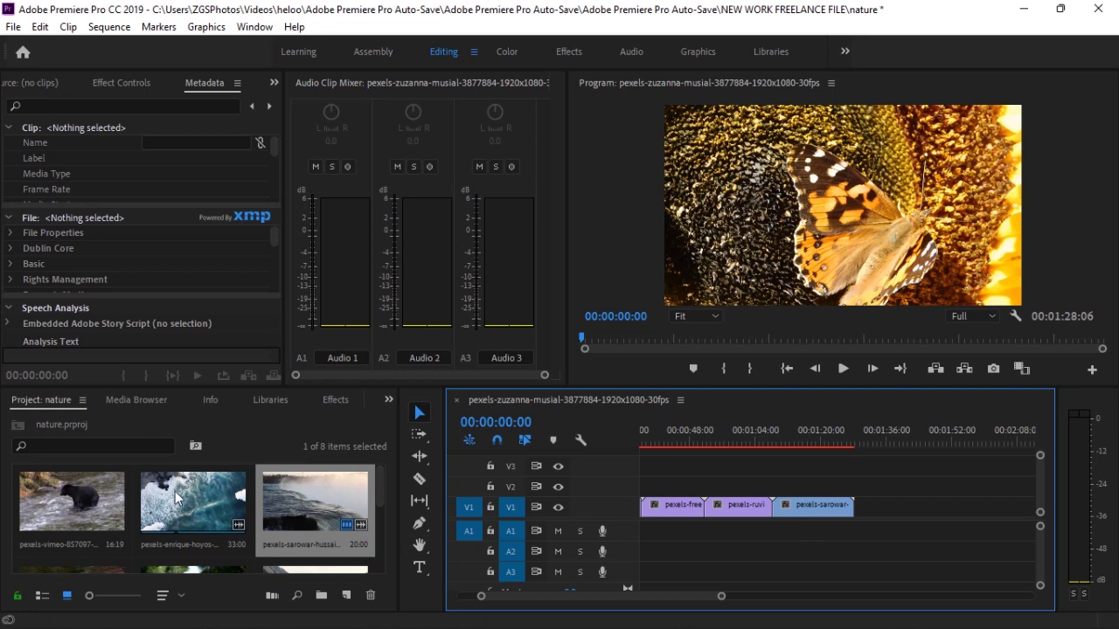
# Step: Append the ocean waves clip after the misty river clip on V1 and remove its audio by unlinking and deleting it
pyautogui.click(175, 524)
pyautogui.moveTo(175, 529); pyautogui.dragTo(867, 527)
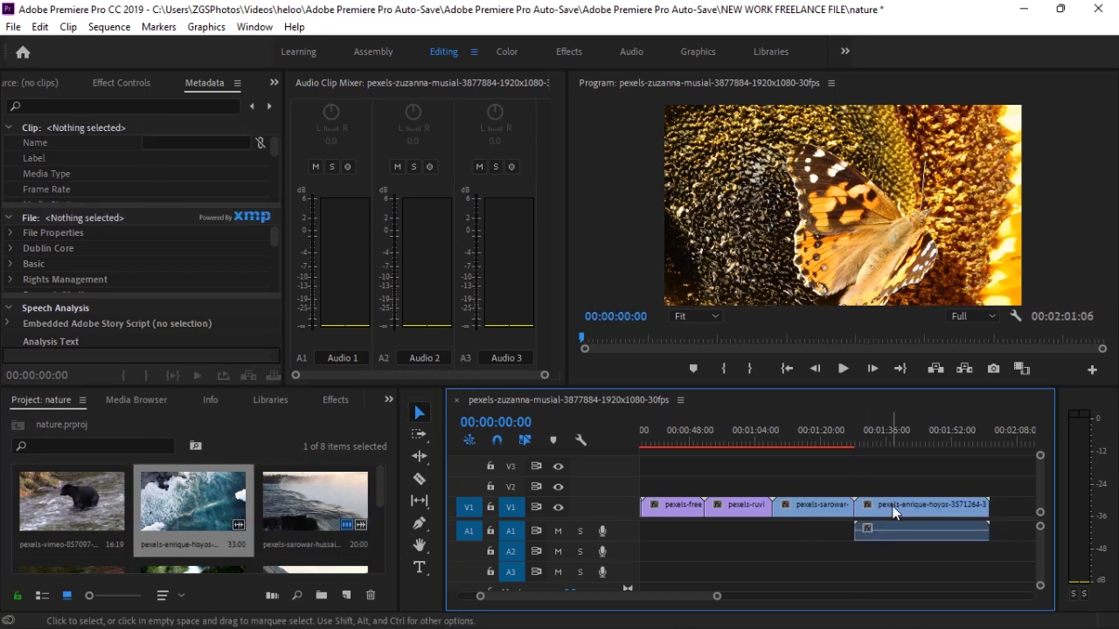
pyautogui.rightClick(893, 513)
pyautogui.click(896, 301)
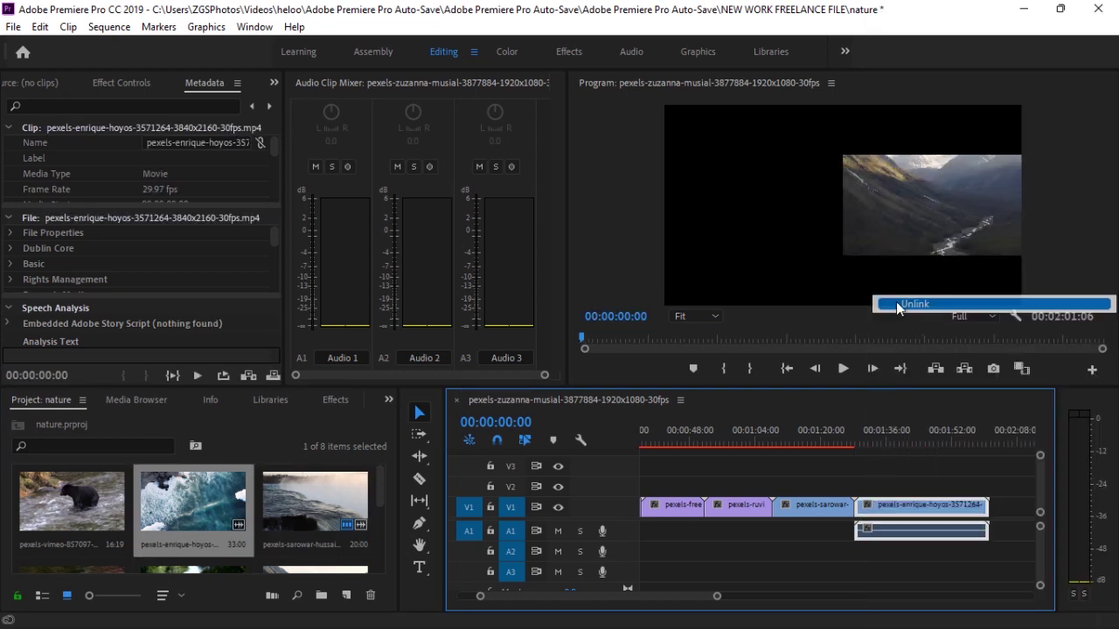
pyautogui.click(898, 530)
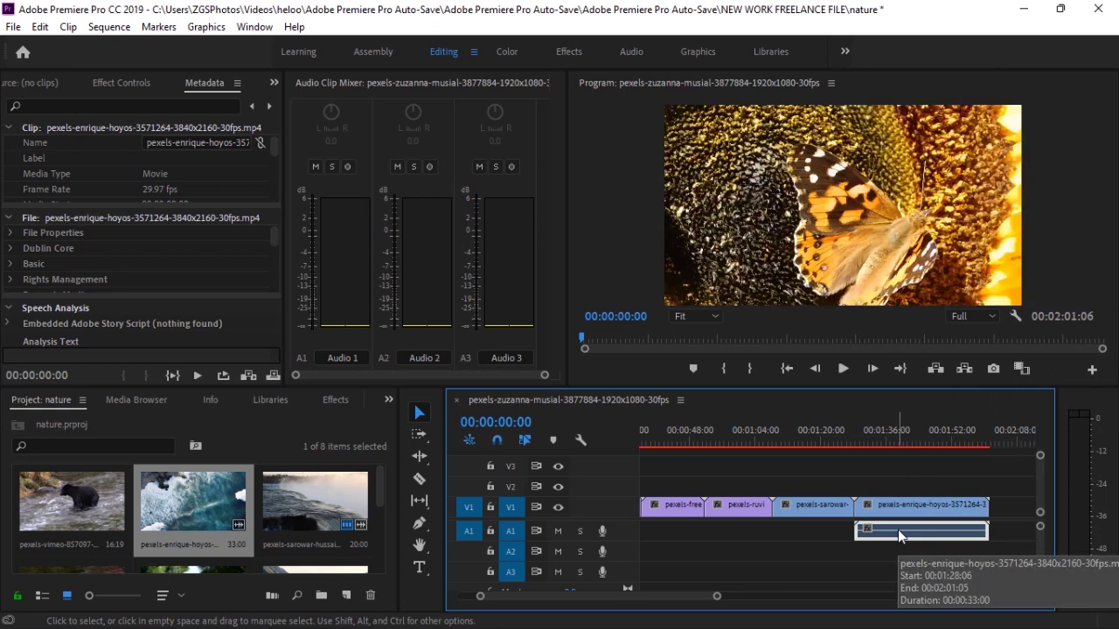
pyautogui.press('Delete')
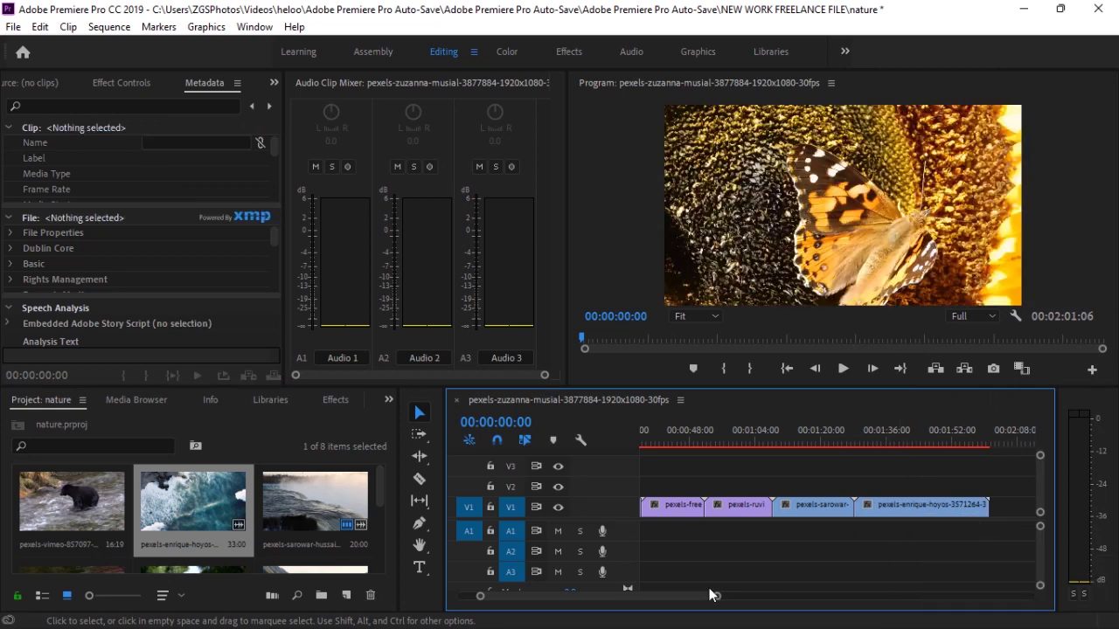
# Step: Append the bear clip after the ocean waves clip on V1 and return the playhead to the sequence start
pyautogui.moveTo(717, 596); pyautogui.dragTo(758, 597)
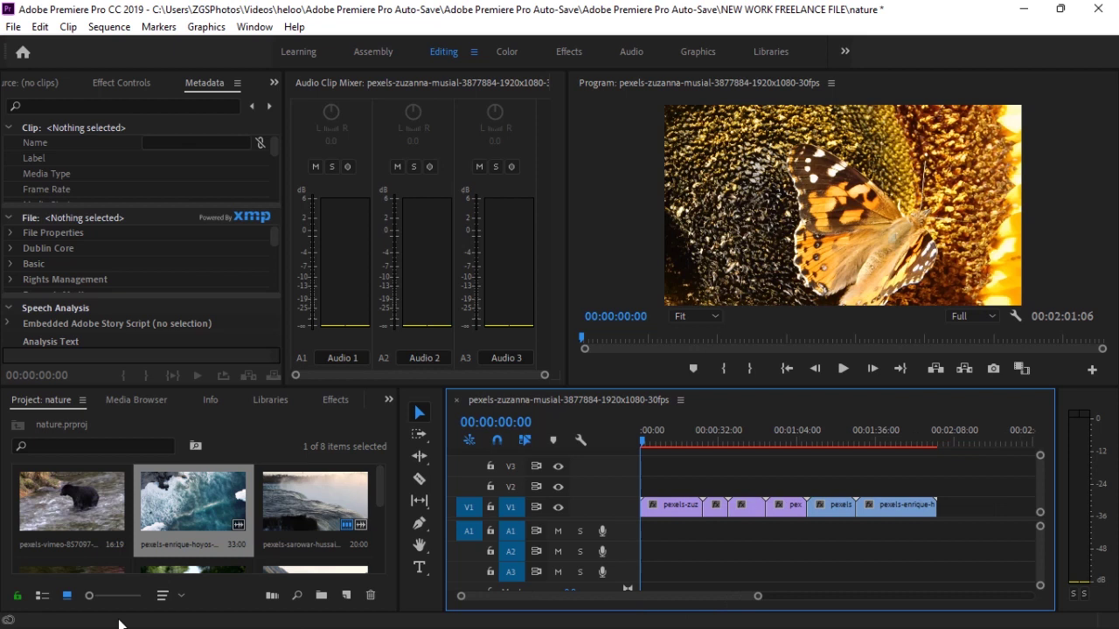
pyautogui.moveTo(71, 502); pyautogui.dragTo(936, 514)
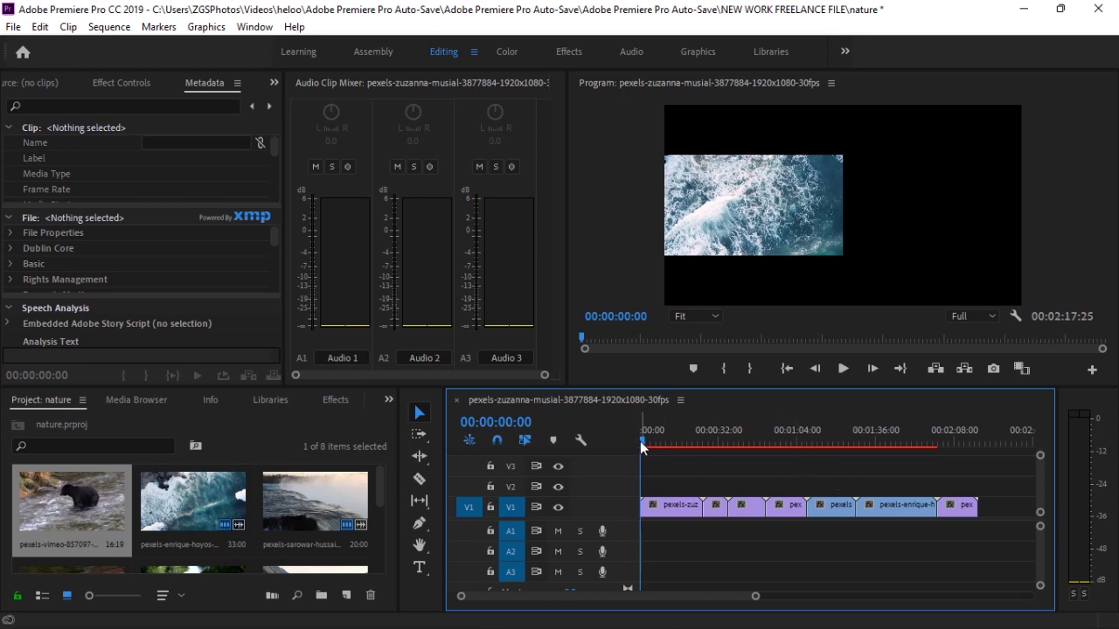
pyautogui.moveTo(643, 442); pyautogui.dragTo(634, 475)
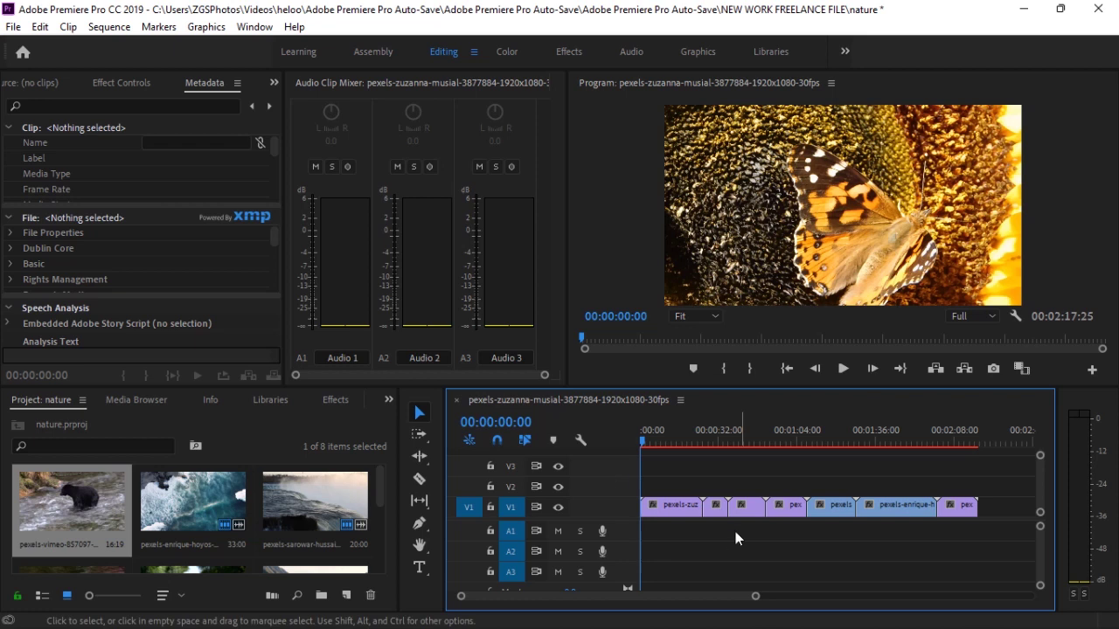
pyautogui.scroll(-4, 730, 535)
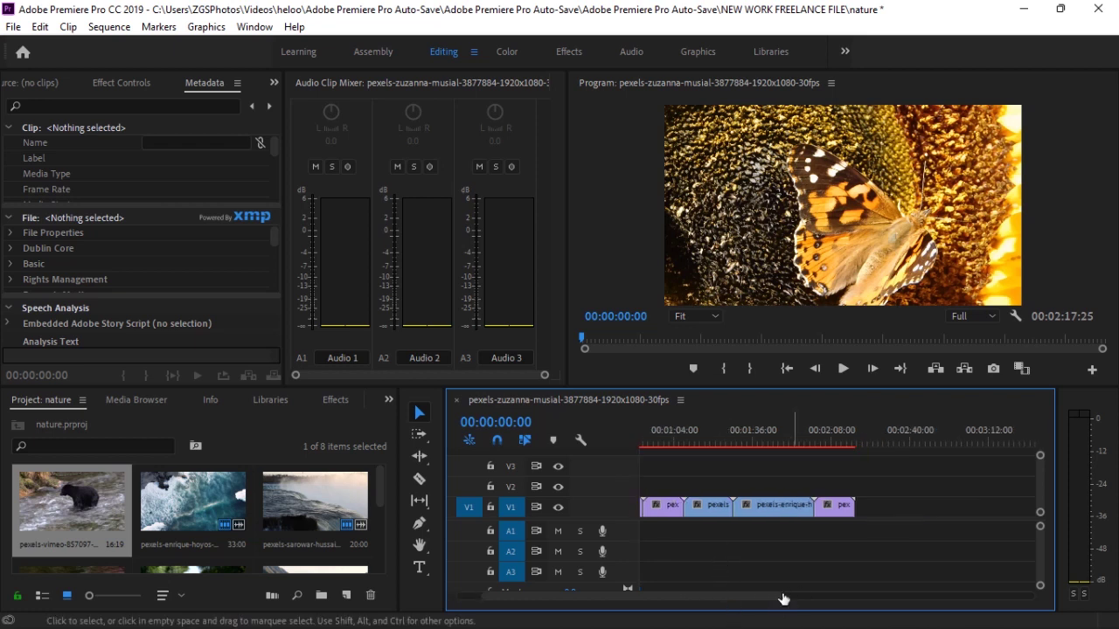
pyautogui.moveTo(780, 598); pyautogui.dragTo(899, 587)
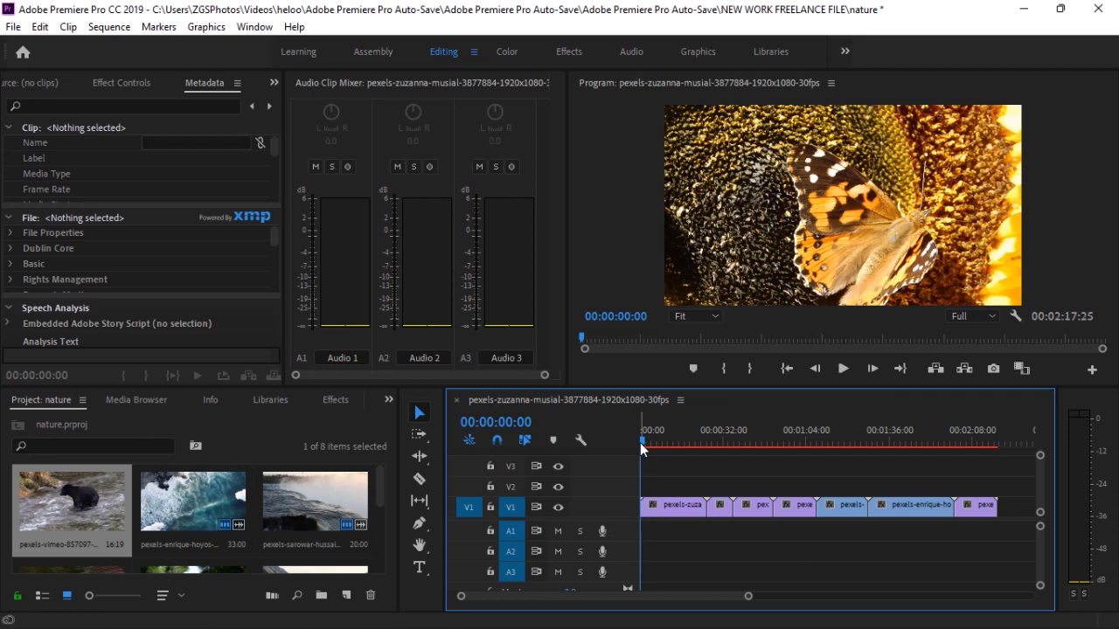
pyautogui.moveTo(639, 442); pyautogui.dragTo(618, 542)
# Step: Start importing media and open the YouTube Music folder inside Videos
pyautogui.click(13, 27)
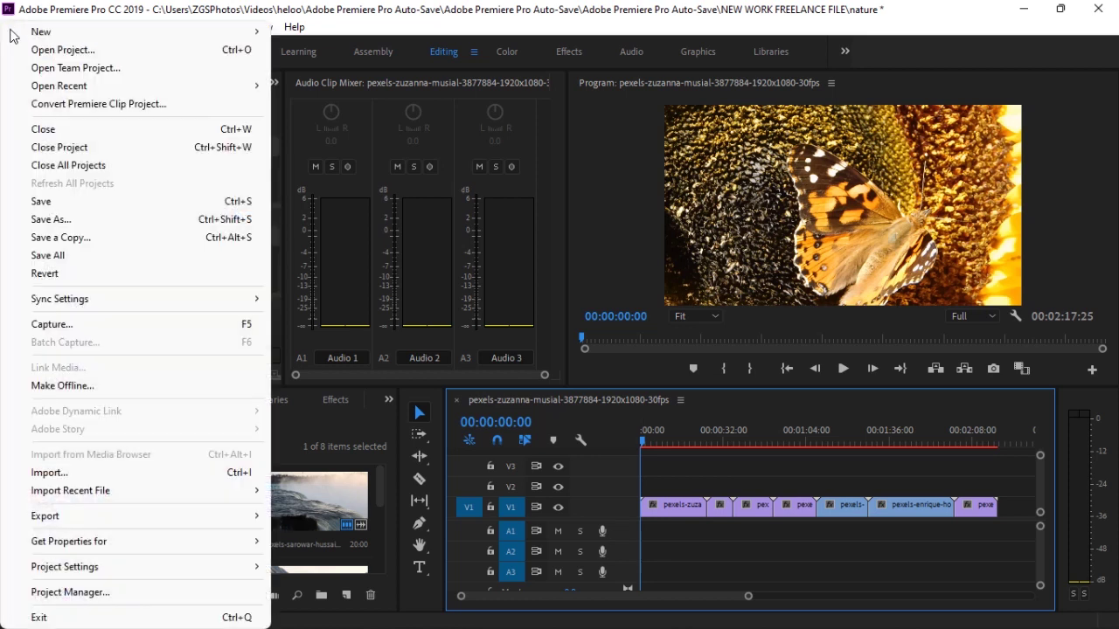
pyautogui.click(31, 476)
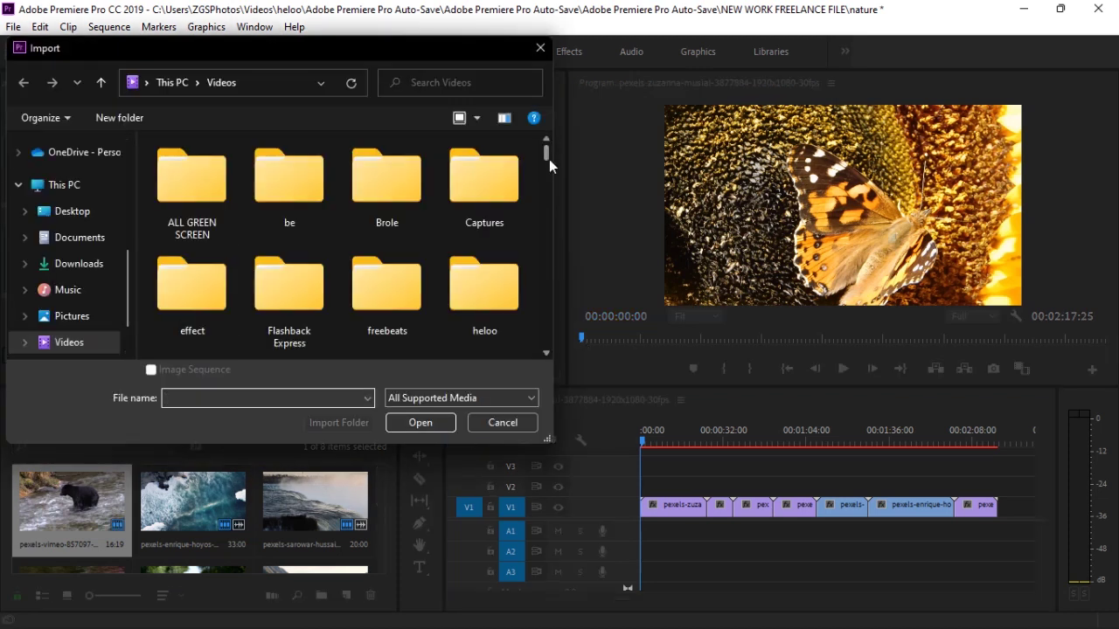
pyautogui.scroll(-1, 544, 158)
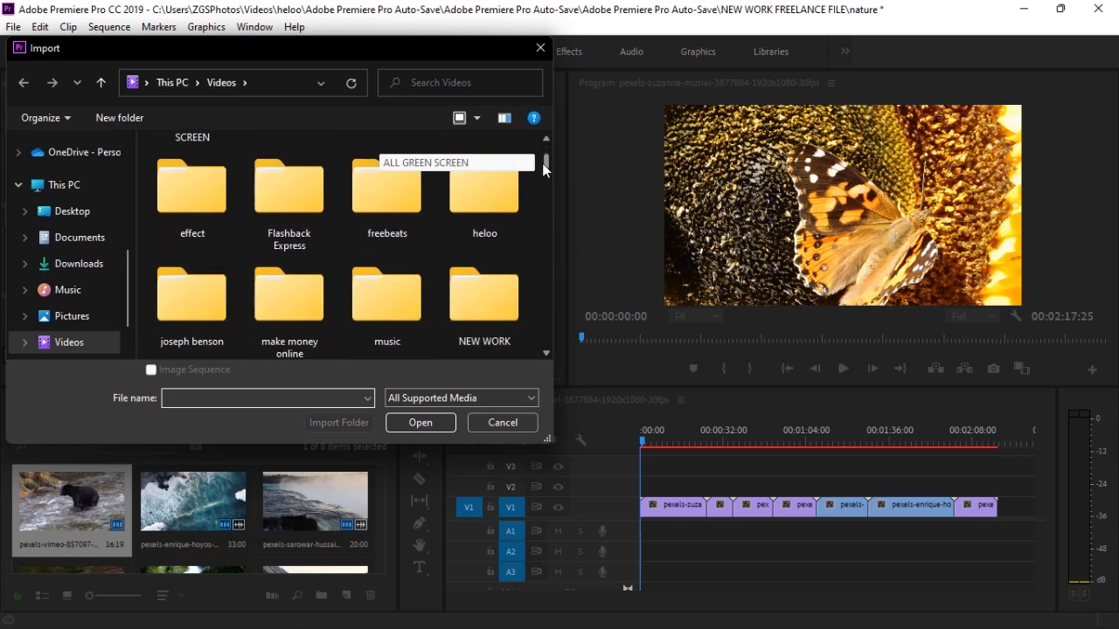
pyautogui.scroll(-2, 544, 169)
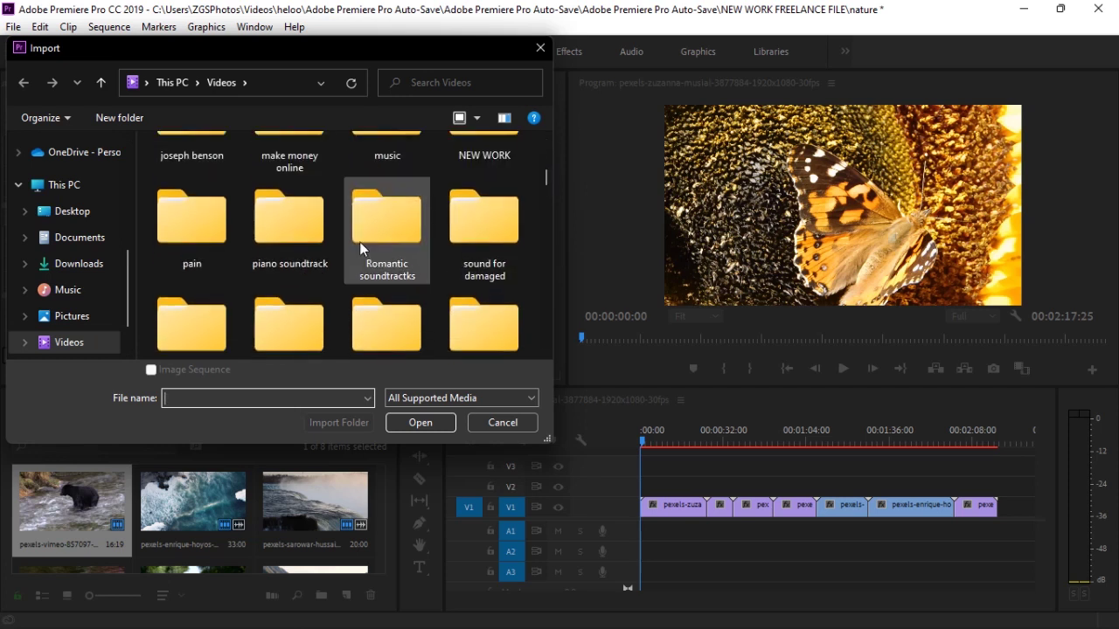
pyautogui.scroll(1, 359, 241)
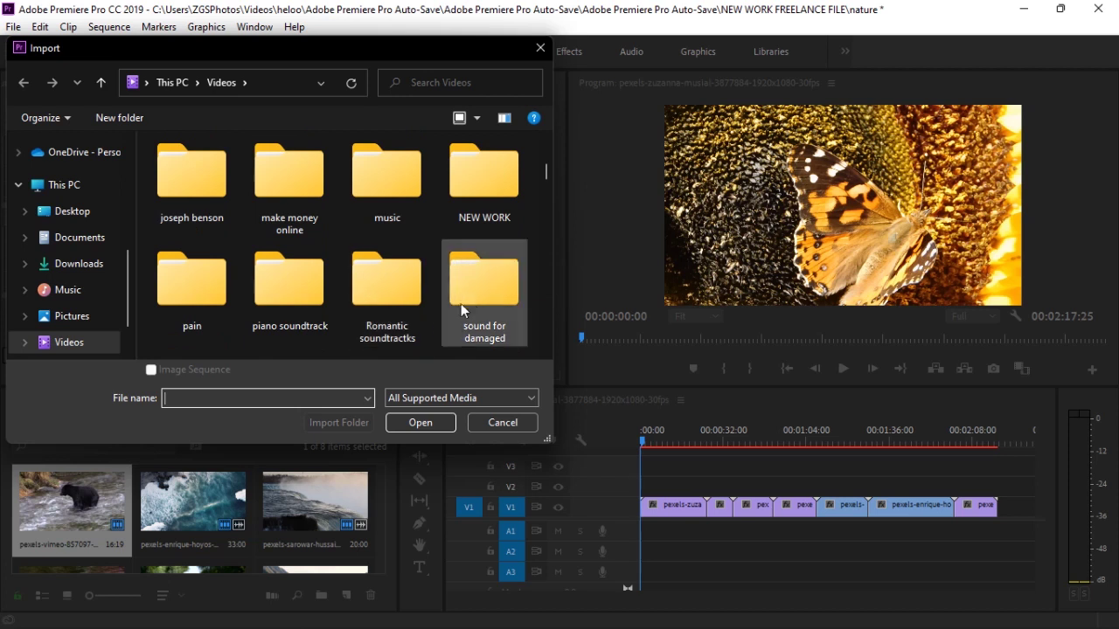
pyautogui.scroll(-3, 469, 300)
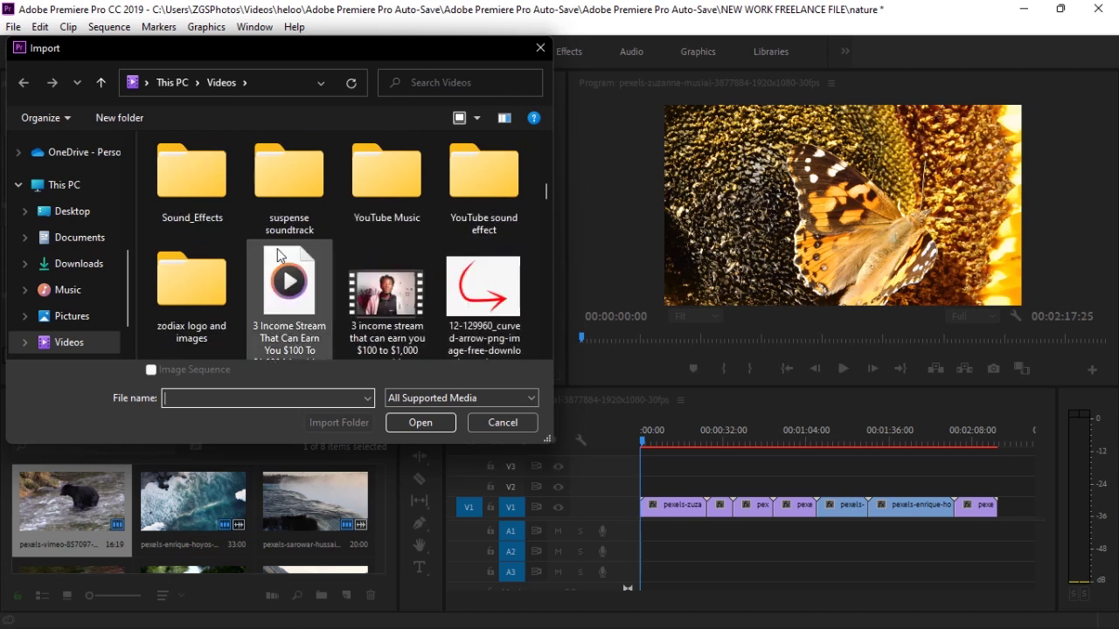
pyautogui.doubleClick(379, 179)
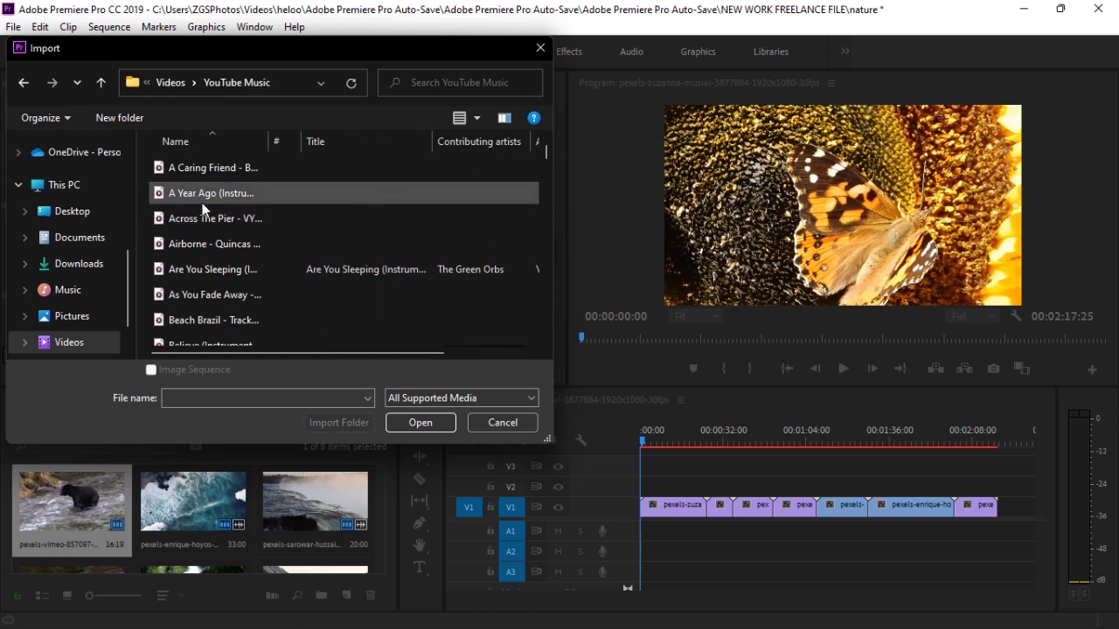
# Step: Import the Dreamland music track from the YouTube Music folder into the project
pyautogui.scroll(-4, 202, 206)
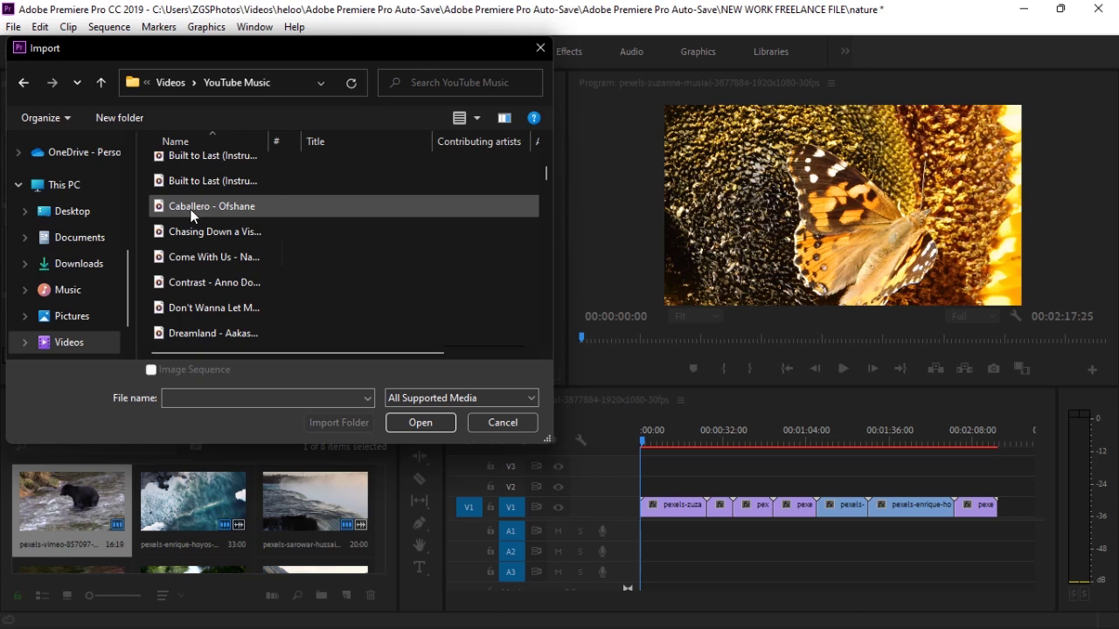
pyautogui.scroll(-1, 192, 285)
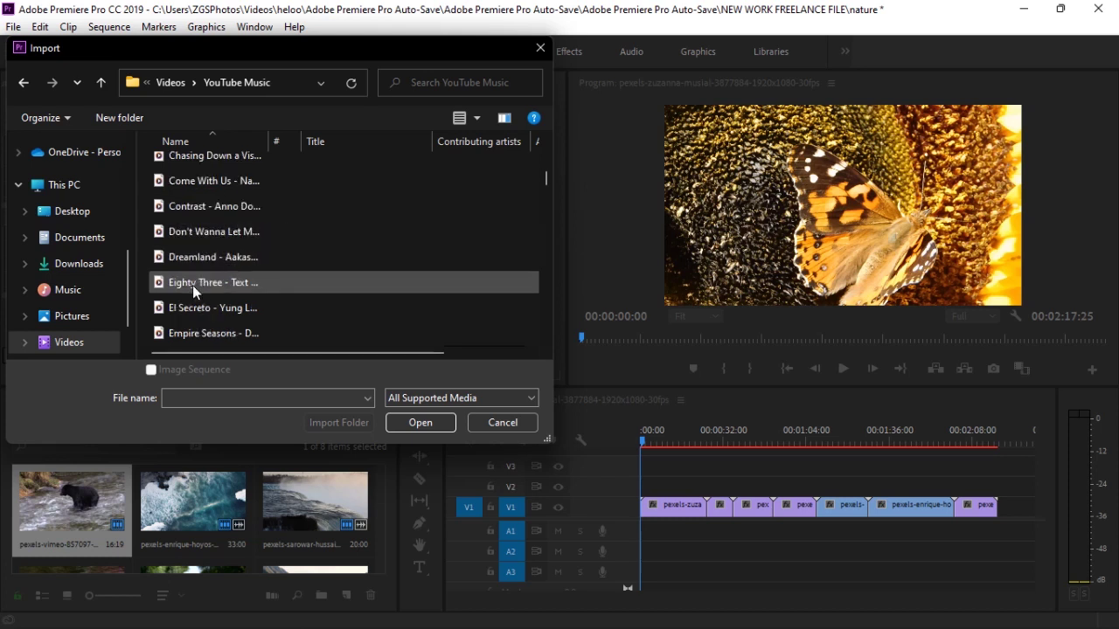
pyautogui.click(206, 262)
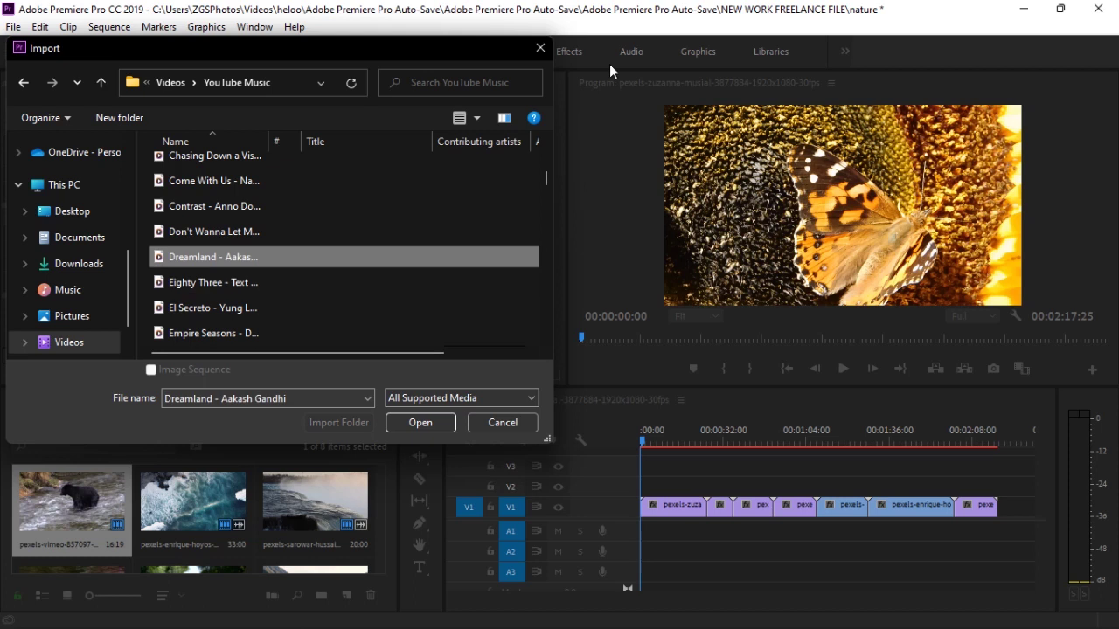
pyautogui.click(194, 257)
pyautogui.click(412, 426)
pyautogui.click(420, 420)
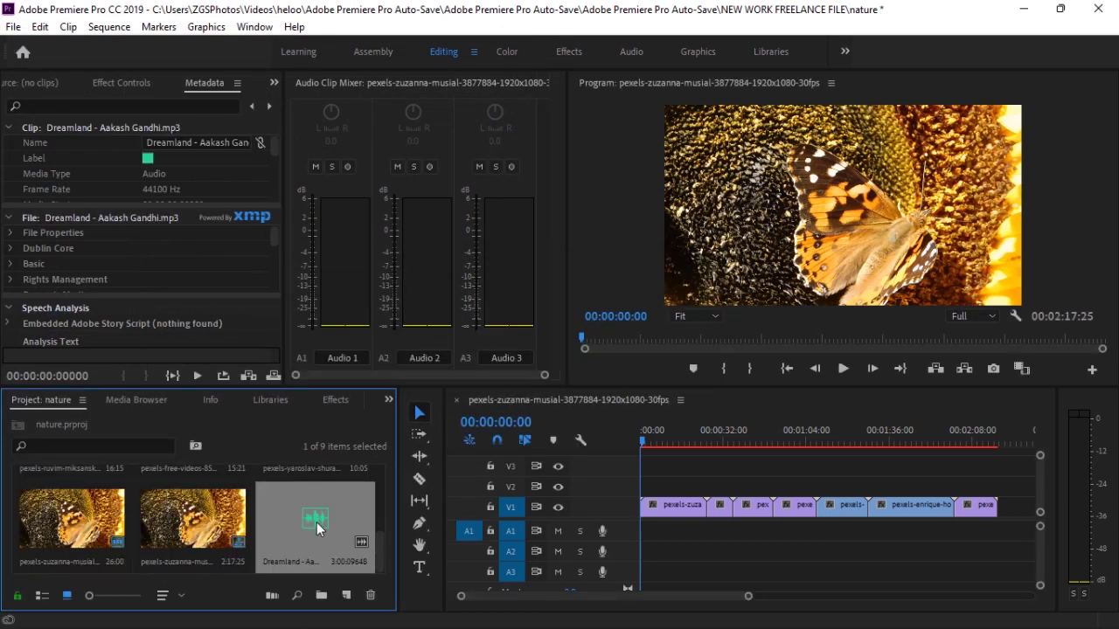
# Step: Place the Dreamland track on A1 at the sequence start and preview the sequence with the music
pyautogui.moveTo(317, 522); pyautogui.dragTo(638, 531)
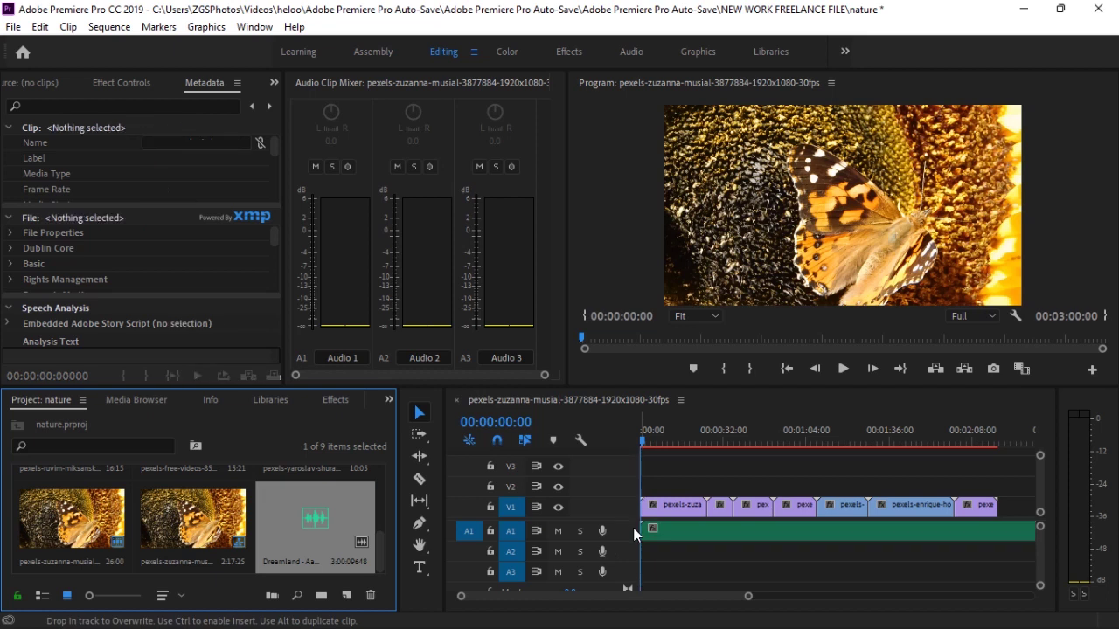
pyautogui.click(844, 368)
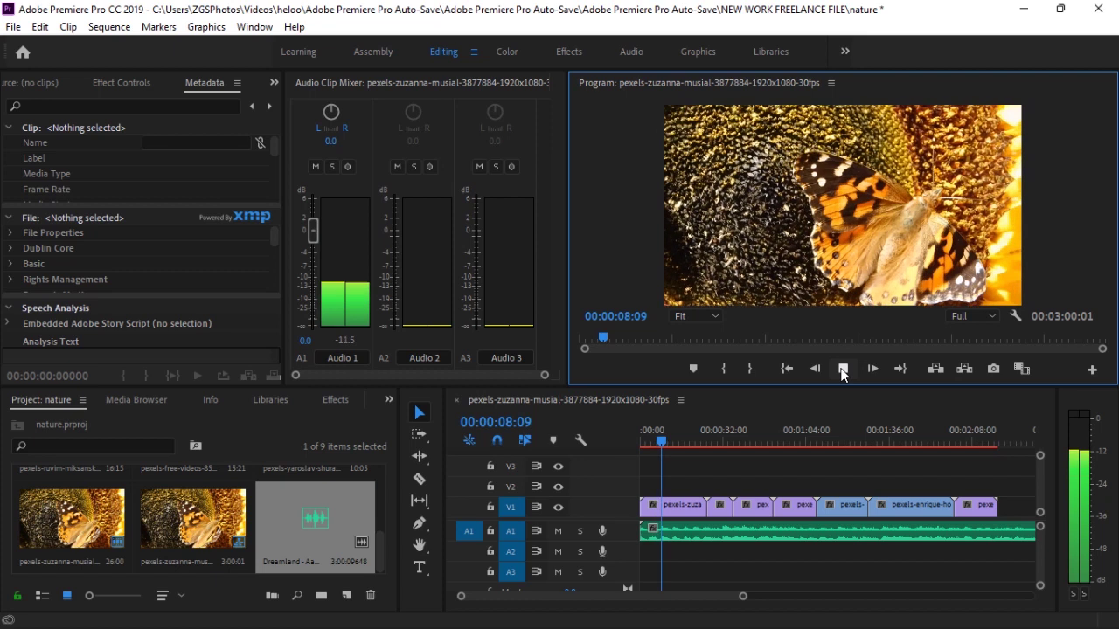
pyautogui.click(842, 369)
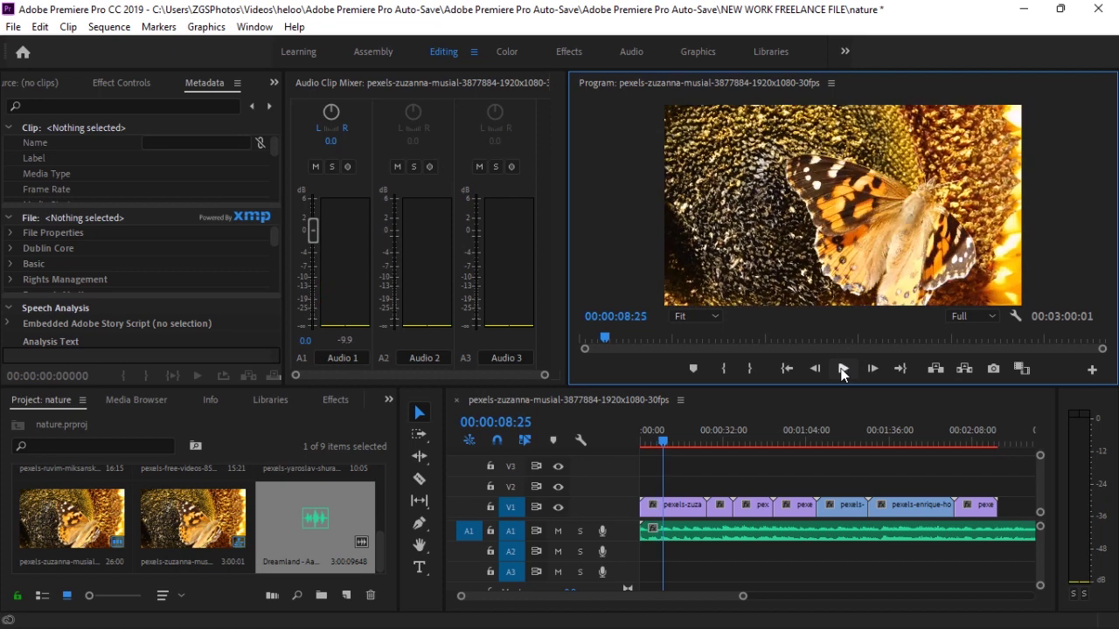
# Step: Open the Dreamland clip from A1 as the source and set its volume to about -0.2 dB in the Audio Clip Mixer
pyautogui.rightClick(698, 542)
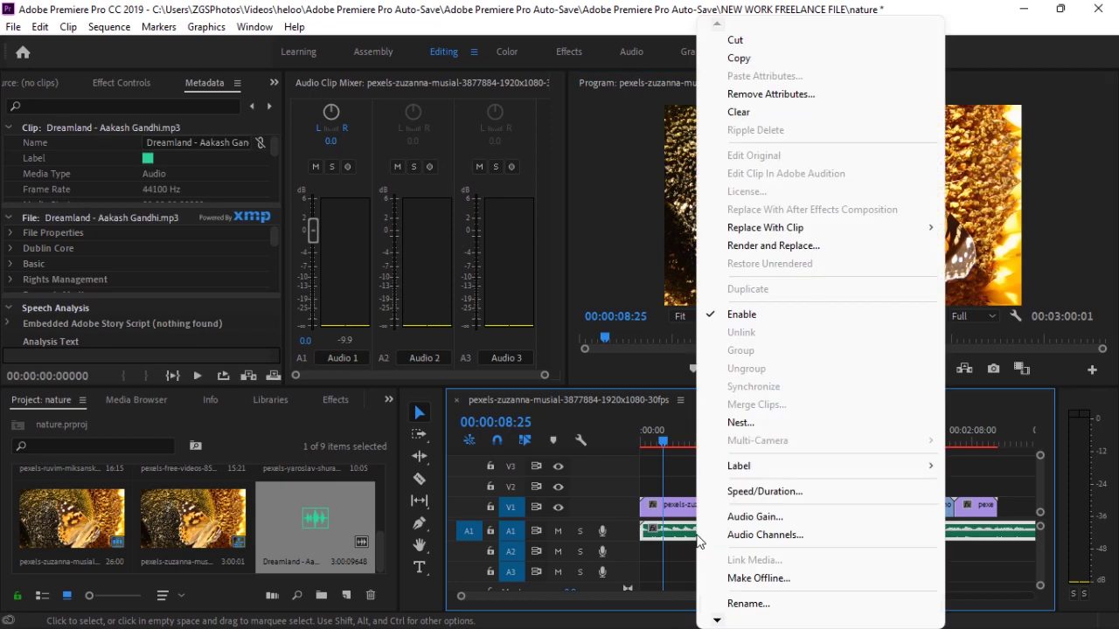
pyautogui.click(698, 537)
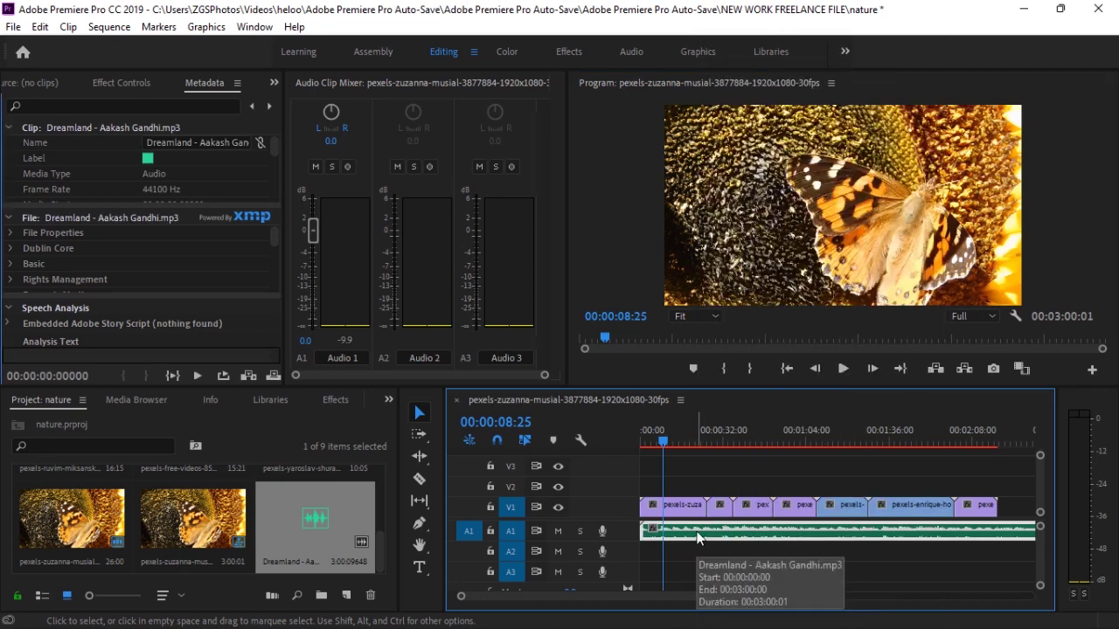
pyautogui.doubleClick(697, 535)
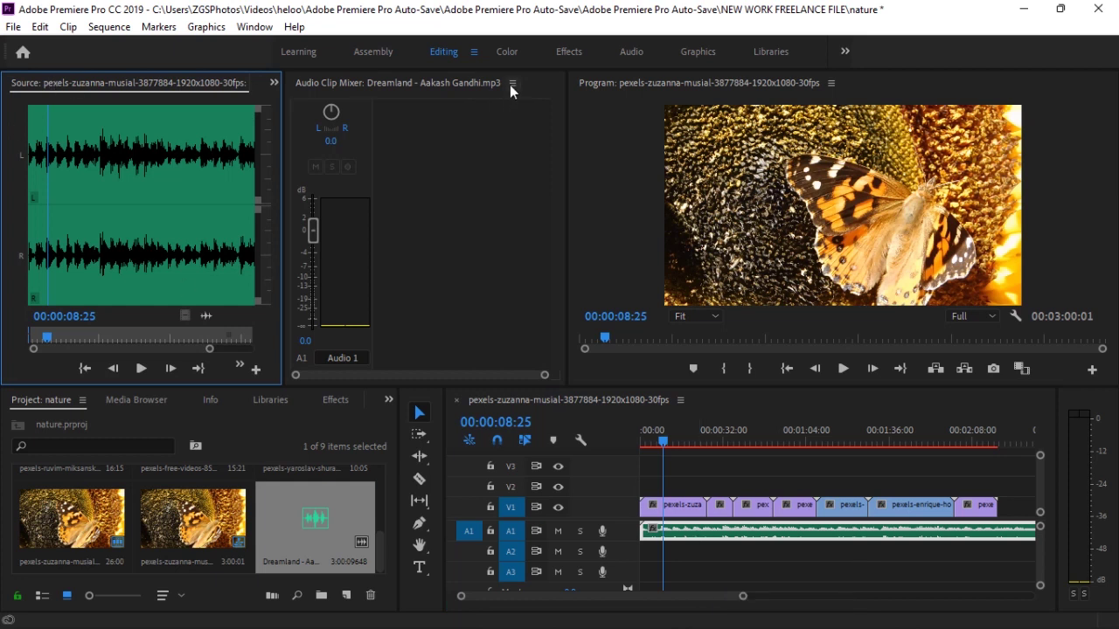
pyautogui.click(326, 81)
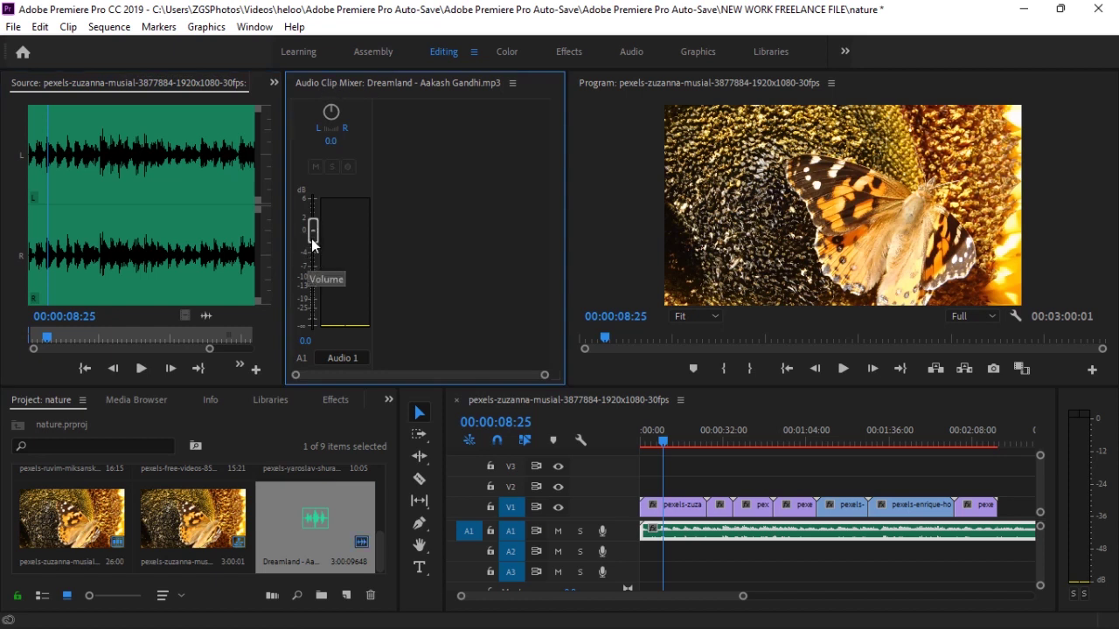
pyautogui.moveTo(311, 237); pyautogui.dragTo(304, 188)
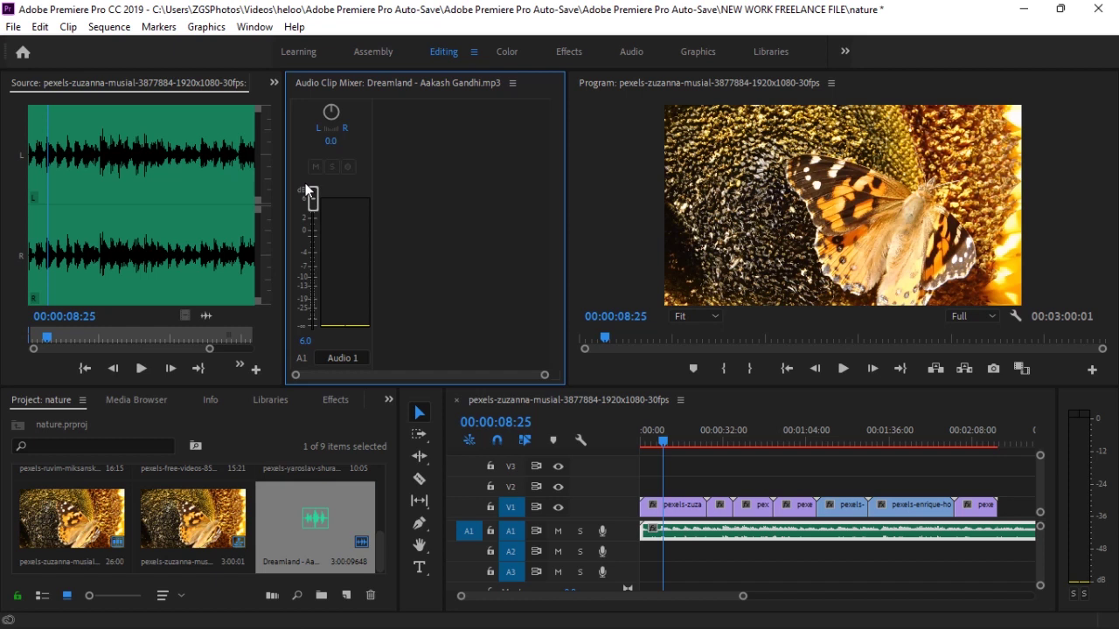
pyautogui.moveTo(307, 187); pyautogui.dragTo(283, 232)
# Step: Clear the clip selection on the timeline and move the playhead to about 00:00:05:11 over the butterfly clip
pyautogui.click(705, 469)
pyautogui.moveTo(662, 446); pyautogui.dragTo(625, 444)
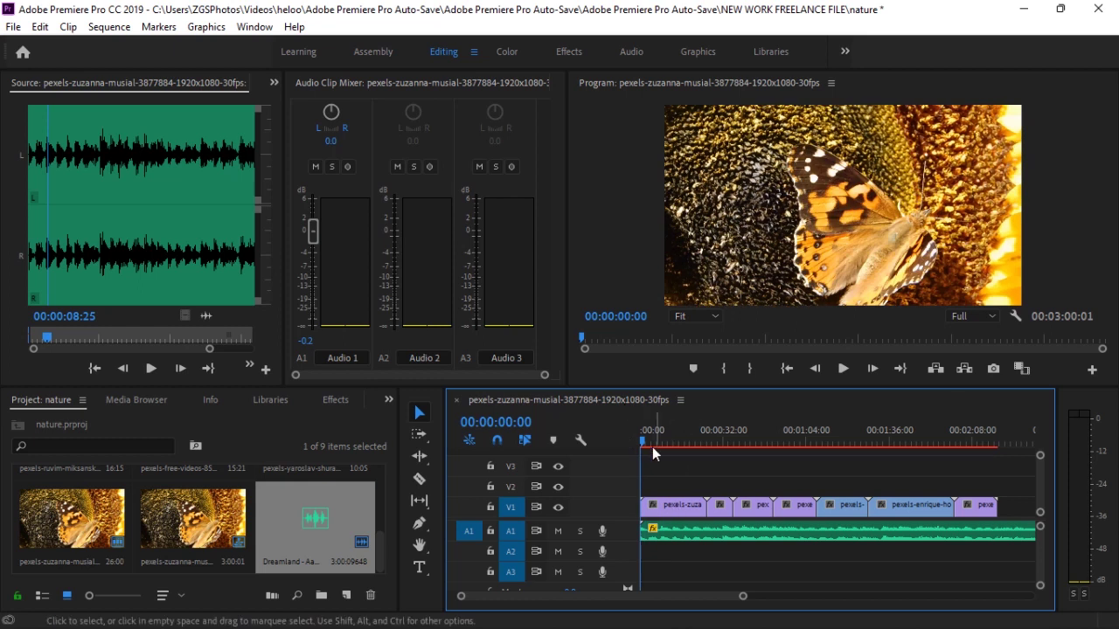
pyautogui.moveTo(652, 446); pyautogui.dragTo(655, 444)
# Step: Set the playback speed of the first butterfly clip on V1 to 150%
pyautogui.click(674, 510)
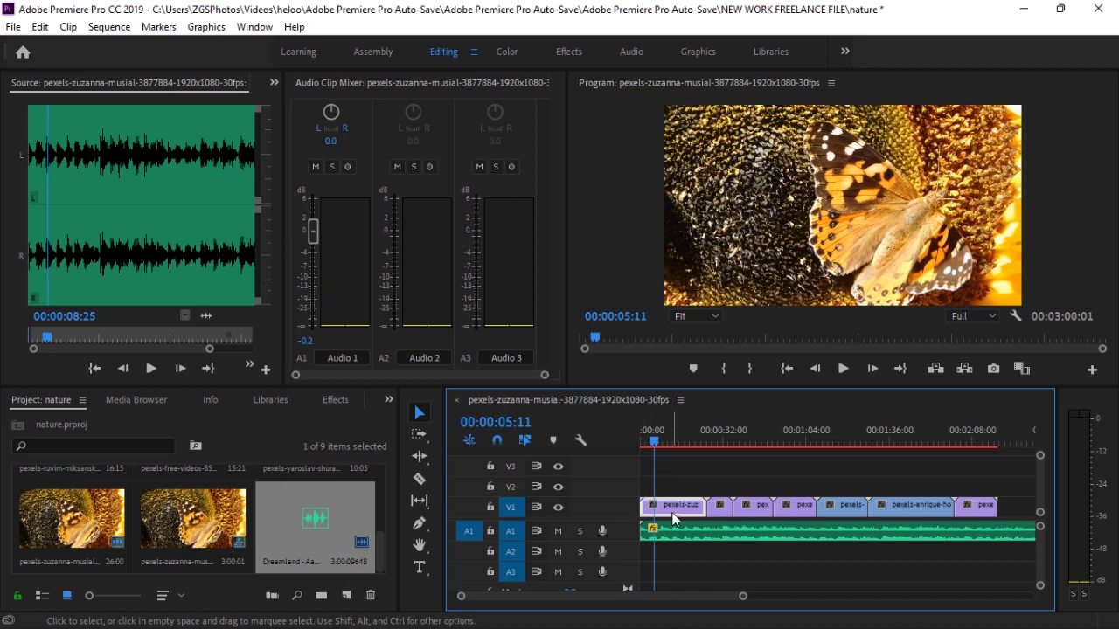
pyautogui.rightClick(675, 511)
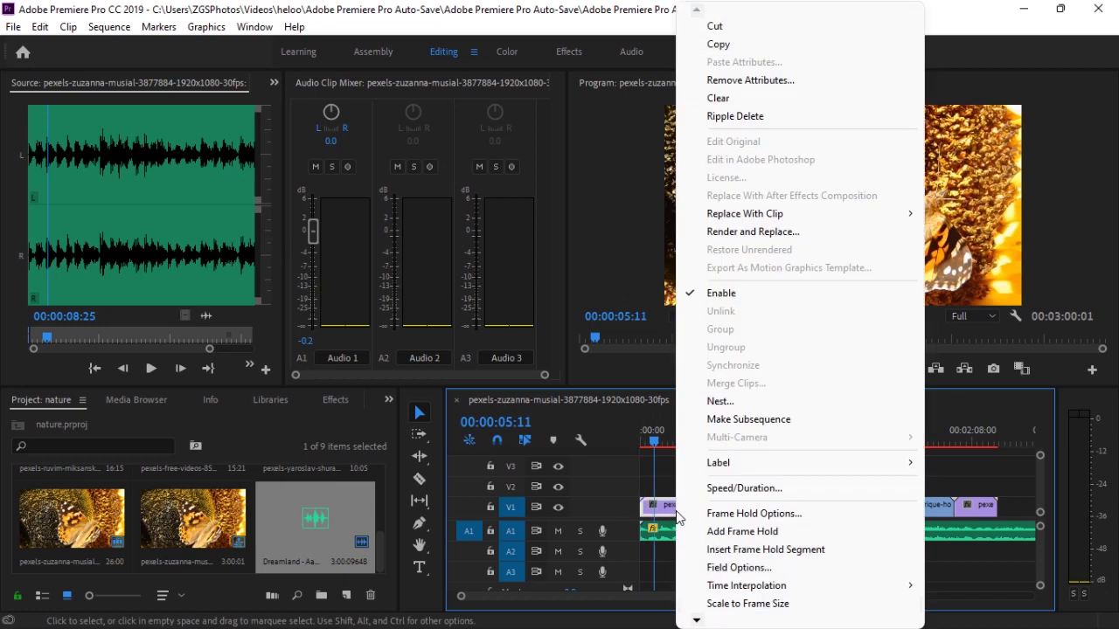
pyautogui.click(725, 490)
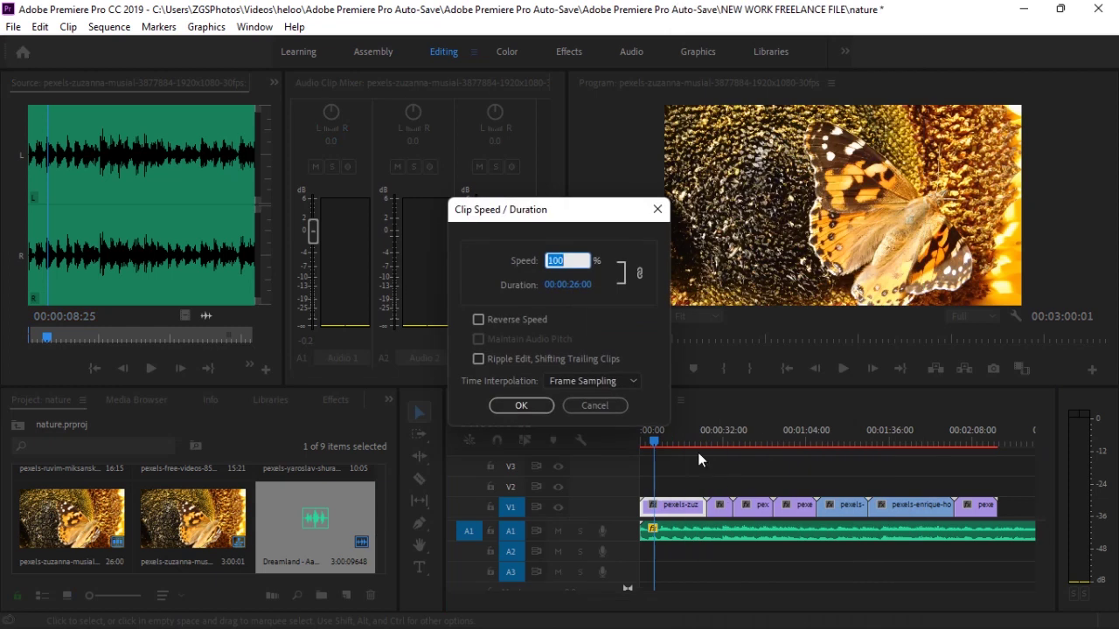
pyautogui.click(569, 261)
pyautogui.press('BackSpace')
pyautogui.press('BackSpace')
pyautogui.press('BackSpace')
pyautogui.write('1')
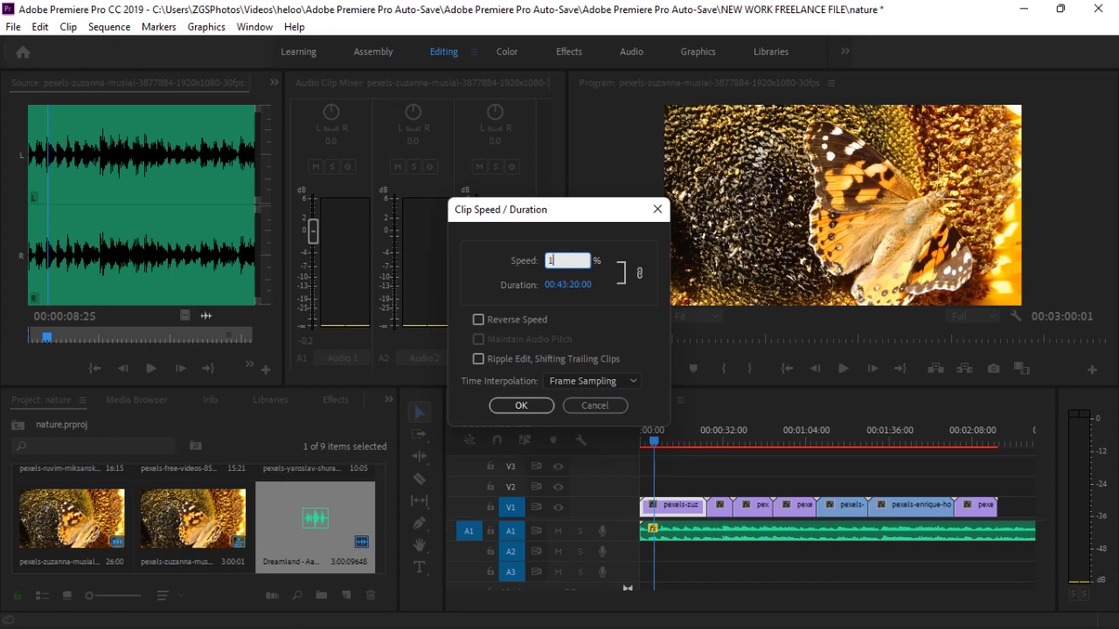
pyautogui.write('50')
pyautogui.click(516, 406)
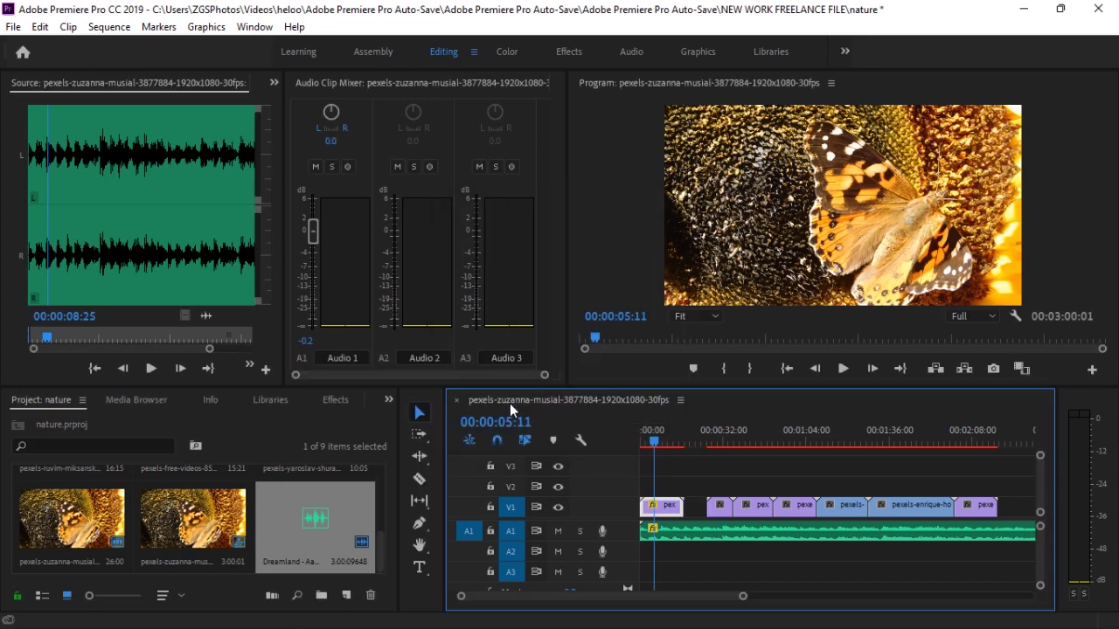
# Step: Ripple delete the gap after the first butterfly clip and move the playhead to the next edit point at 00:00:17:10
pyautogui.click(695, 512)
pyautogui.press('Delete')
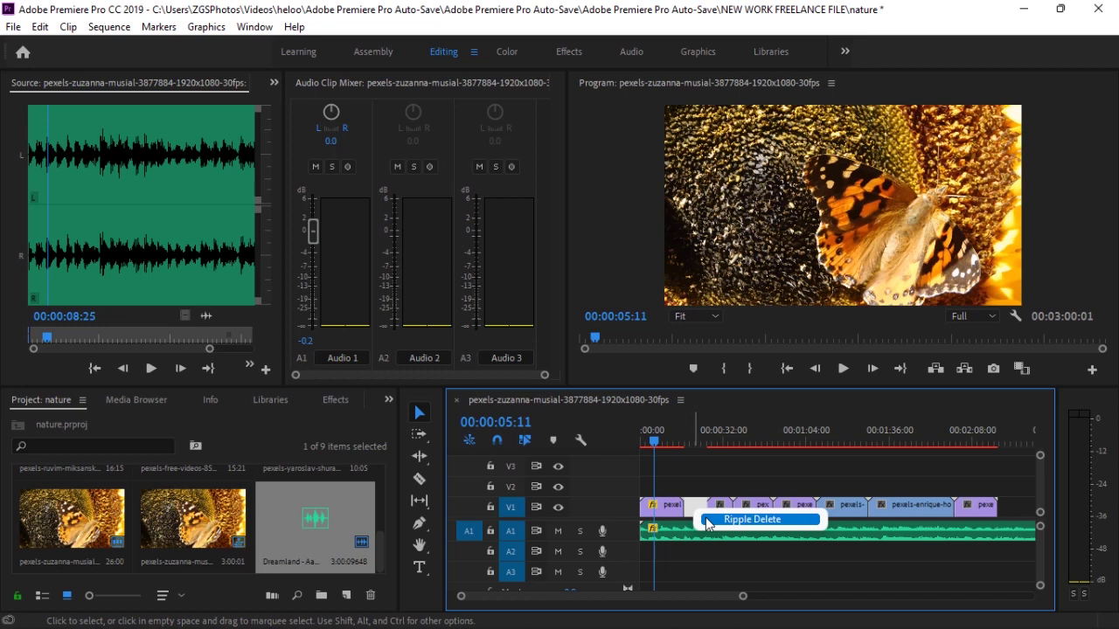
pyautogui.press('Down')
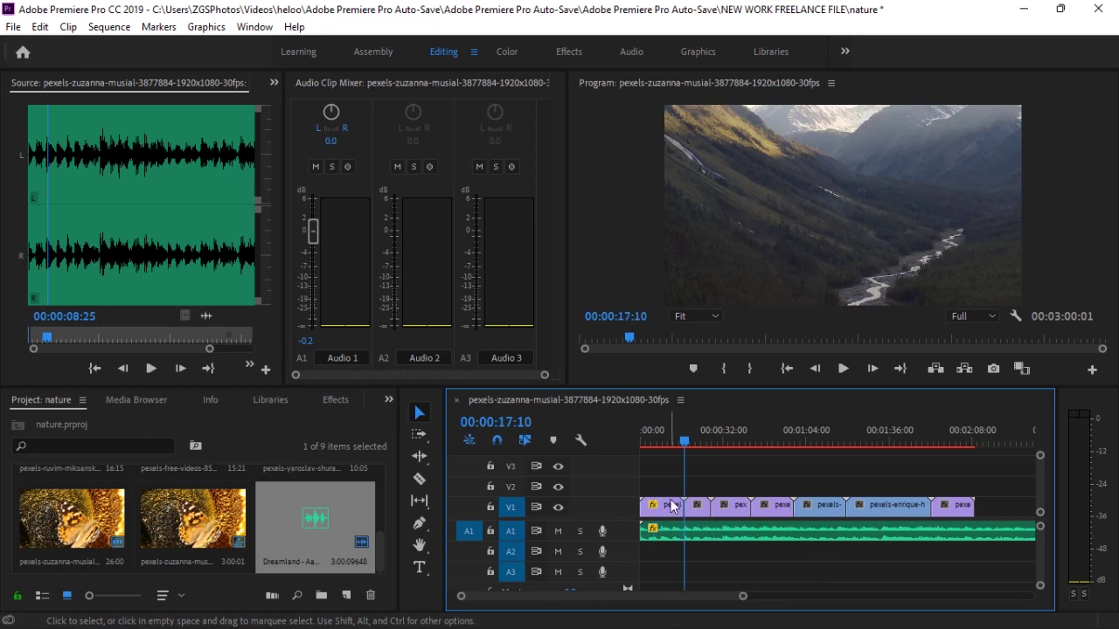
# Step: Play the sequence from its start to check the sped-up butterfly clip
pyautogui.moveTo(685, 435); pyautogui.dragTo(624, 461)
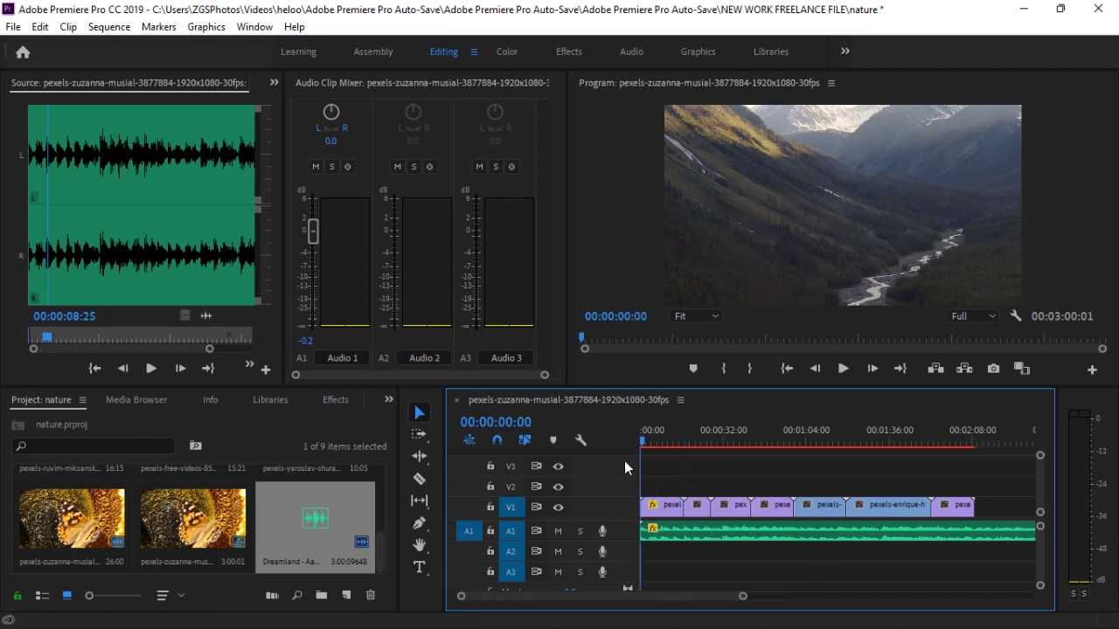
pyautogui.click(843, 368)
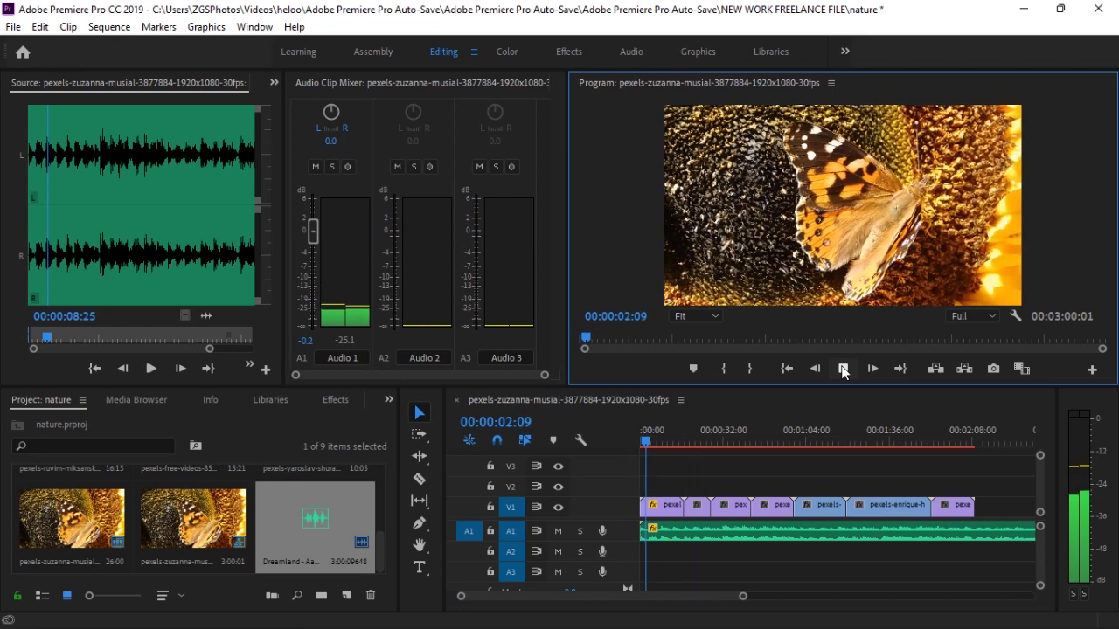
pyautogui.click(842, 370)
# Step: Set the playback speed of the sixth clip on V1, the second-to-last one, to 200%
pyautogui.click(885, 509)
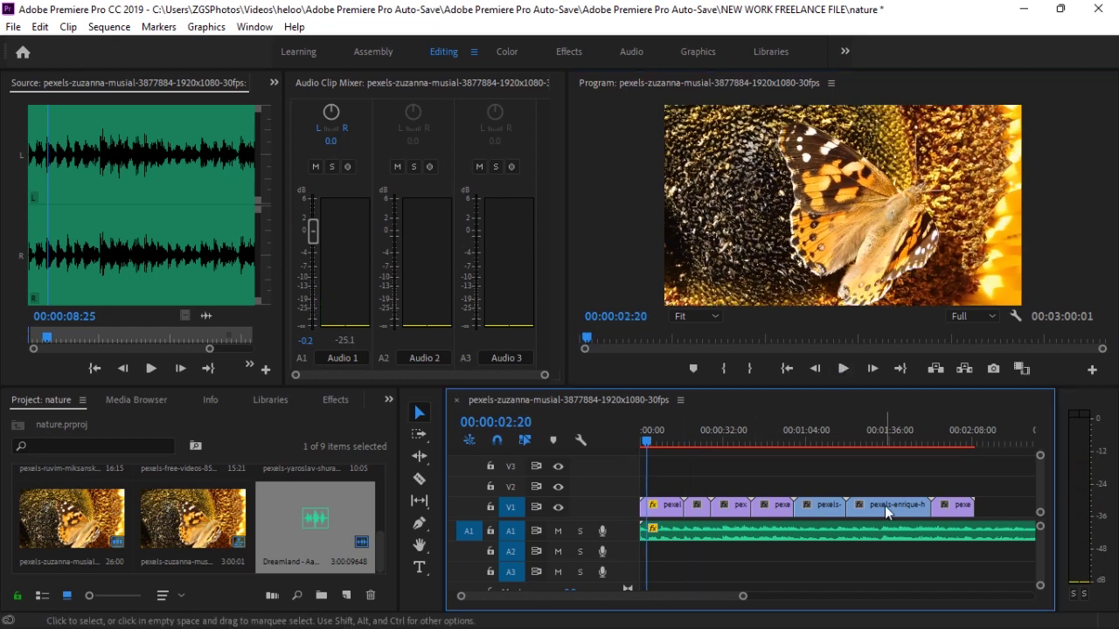
pyautogui.rightClick(884, 505)
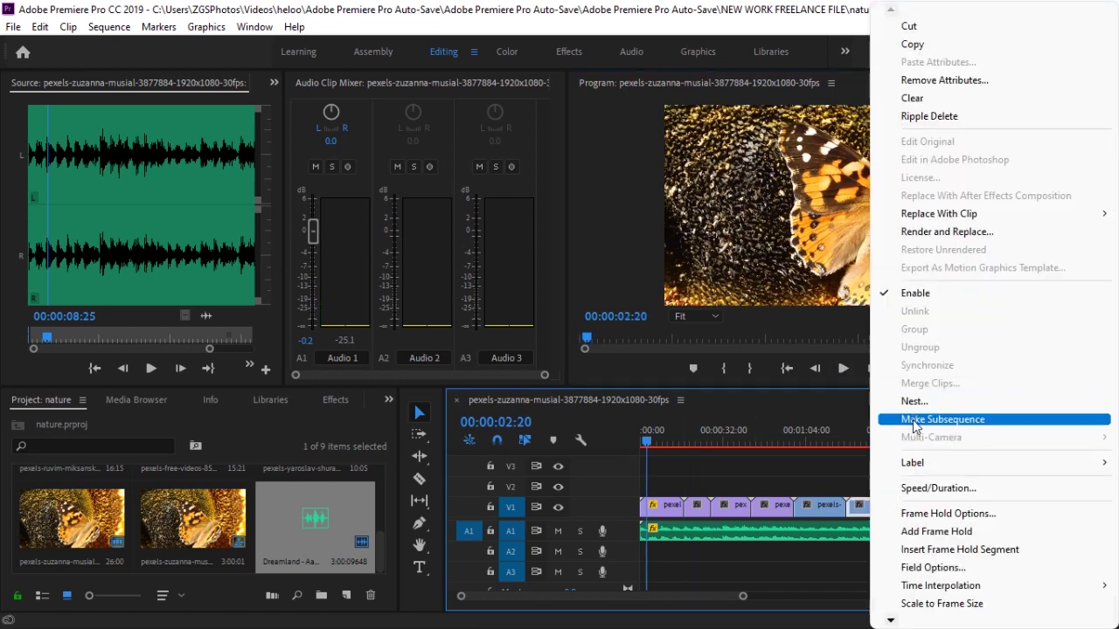
pyautogui.click(919, 490)
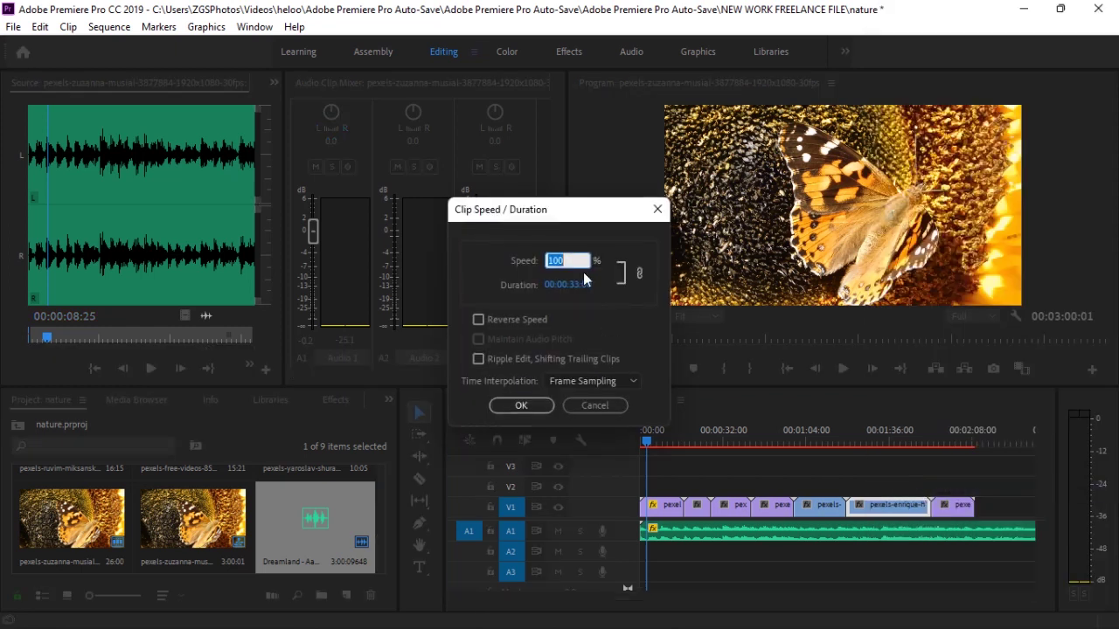
pyautogui.write('3')
pyautogui.press('BackSpace')
pyautogui.write('200')
pyautogui.click(516, 405)
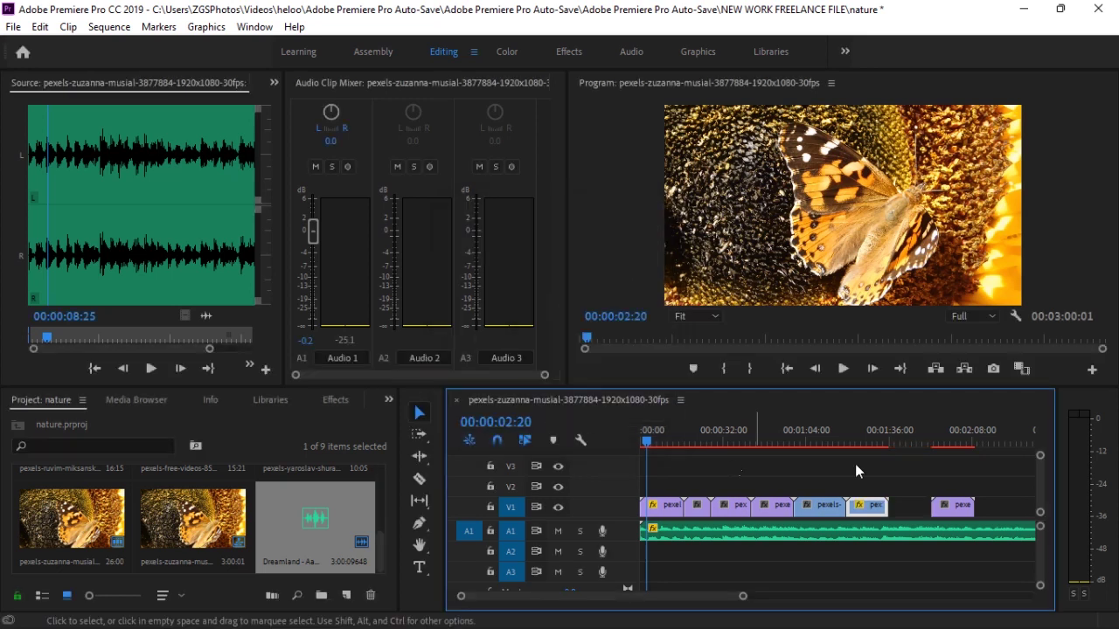
# Step: Ripple delete the gap before the last V1 clip and move the playhead to about 00:00:08:06
pyautogui.rightClick(918, 515)
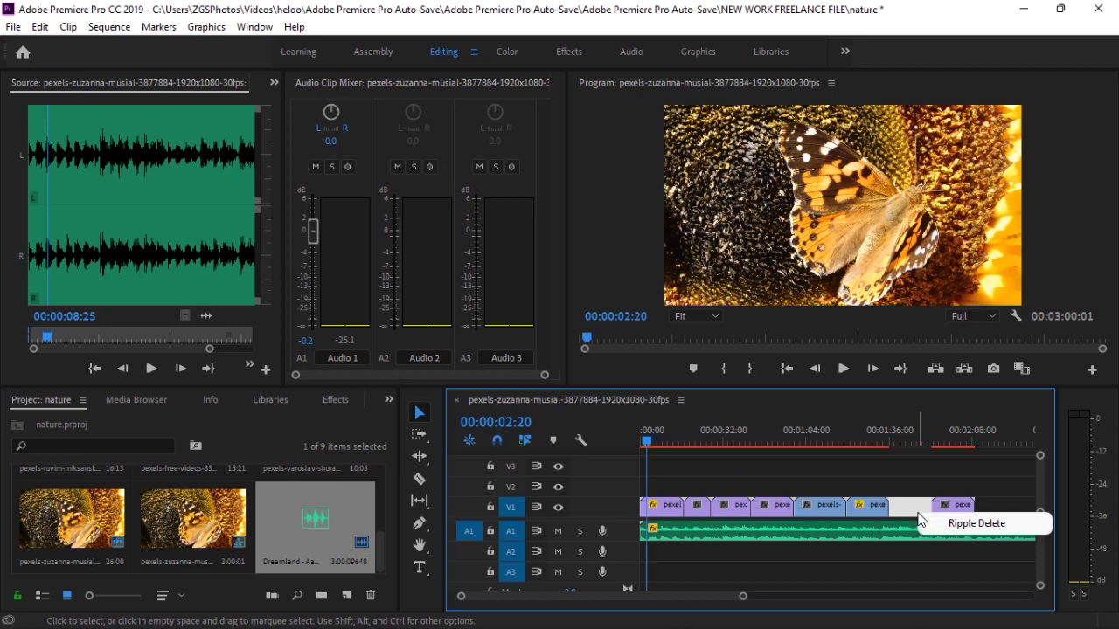
pyautogui.click(976, 523)
pyautogui.click(664, 444)
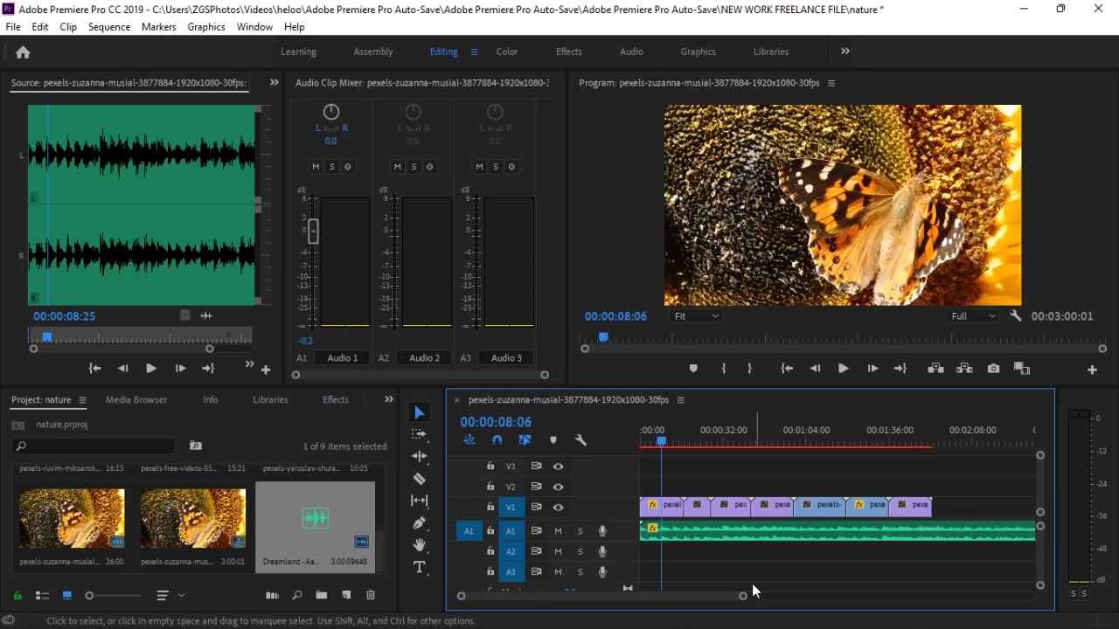
# Step: Split the Dreamland track on A1 at the end of the last video clip, about 00:01:52:20, and delete the excess music
pyautogui.moveTo(744, 597); pyautogui.dragTo(713, 603)
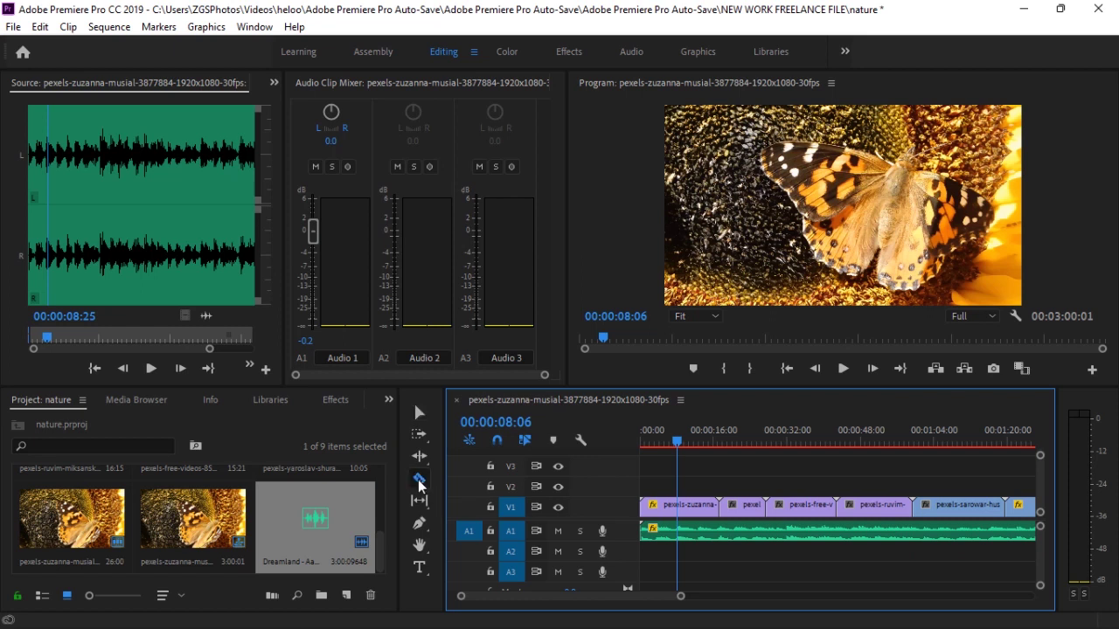
pyautogui.click(419, 480)
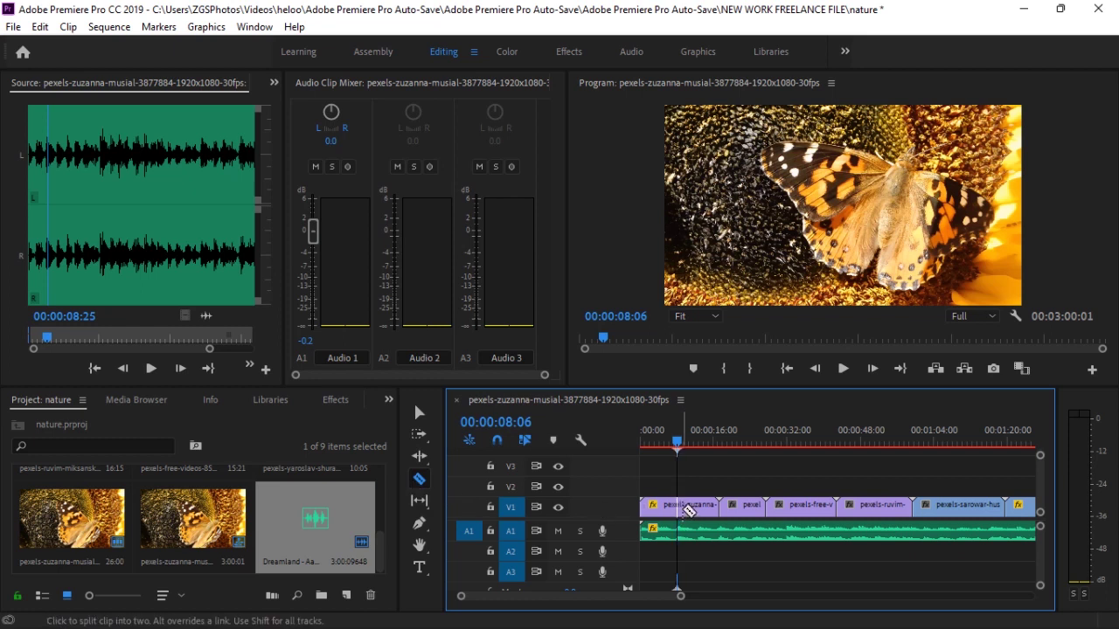
pyautogui.scroll(-6, 717, 516)
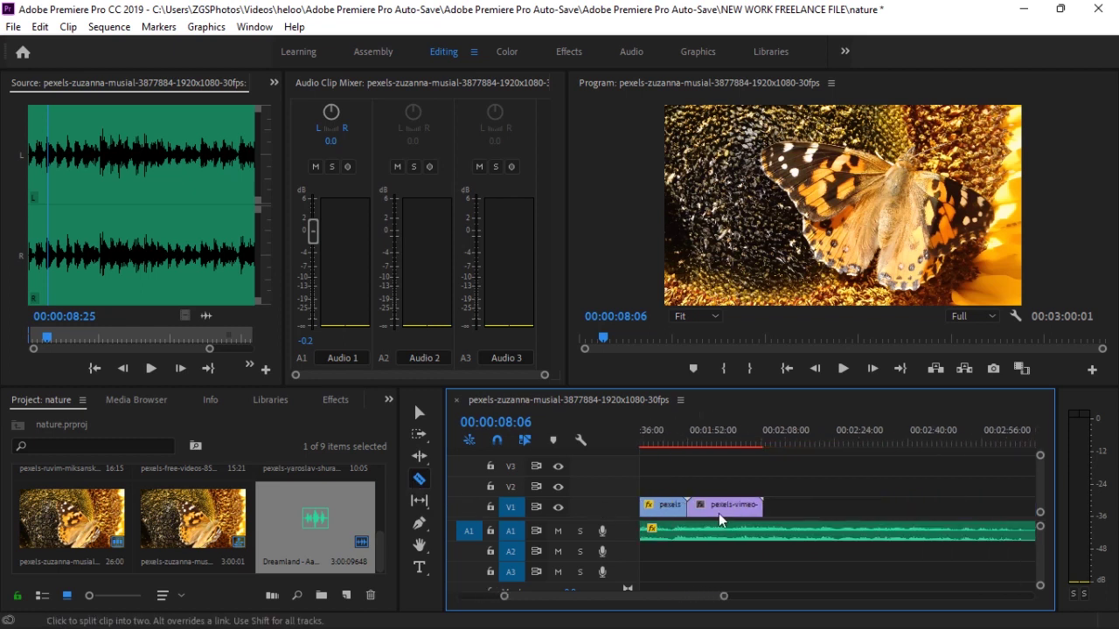
pyautogui.scroll(-2, 719, 520)
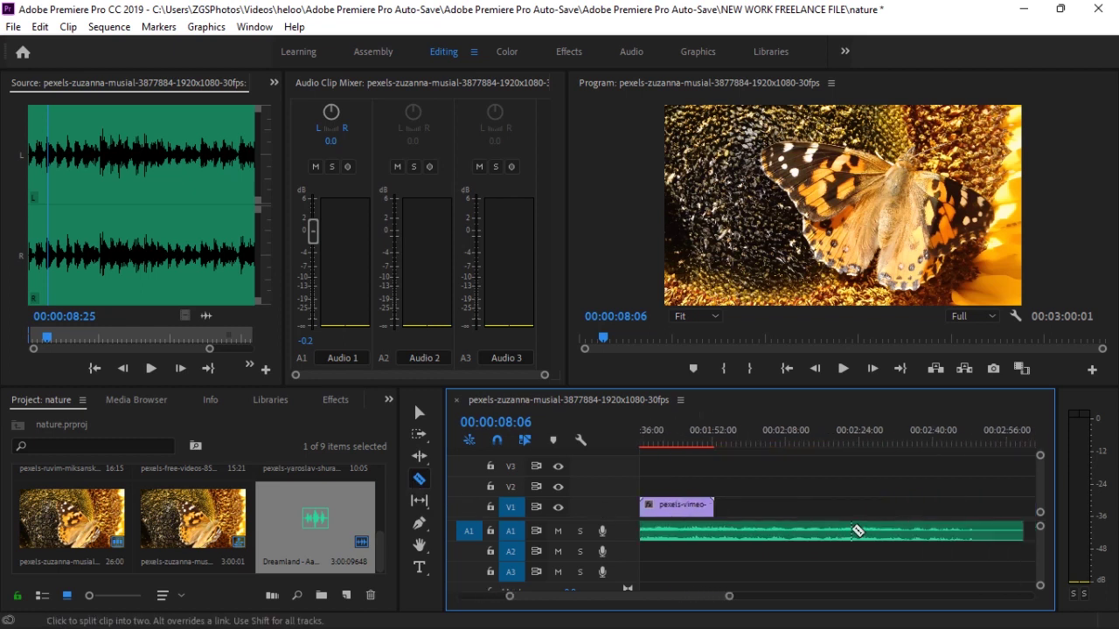
pyautogui.click(717, 532)
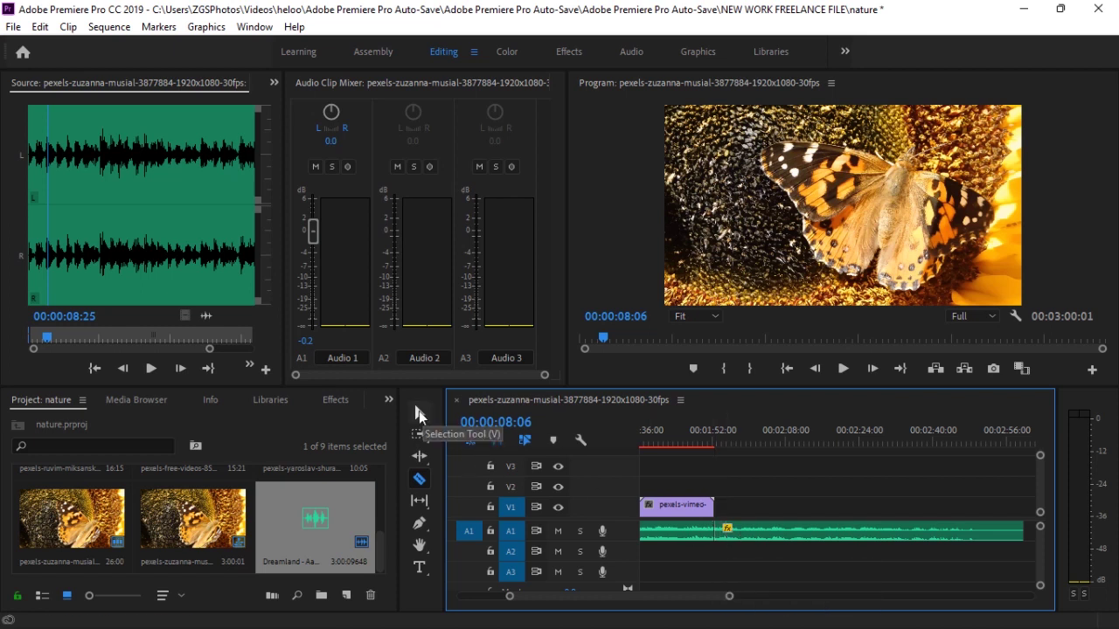
pyautogui.click(417, 410)
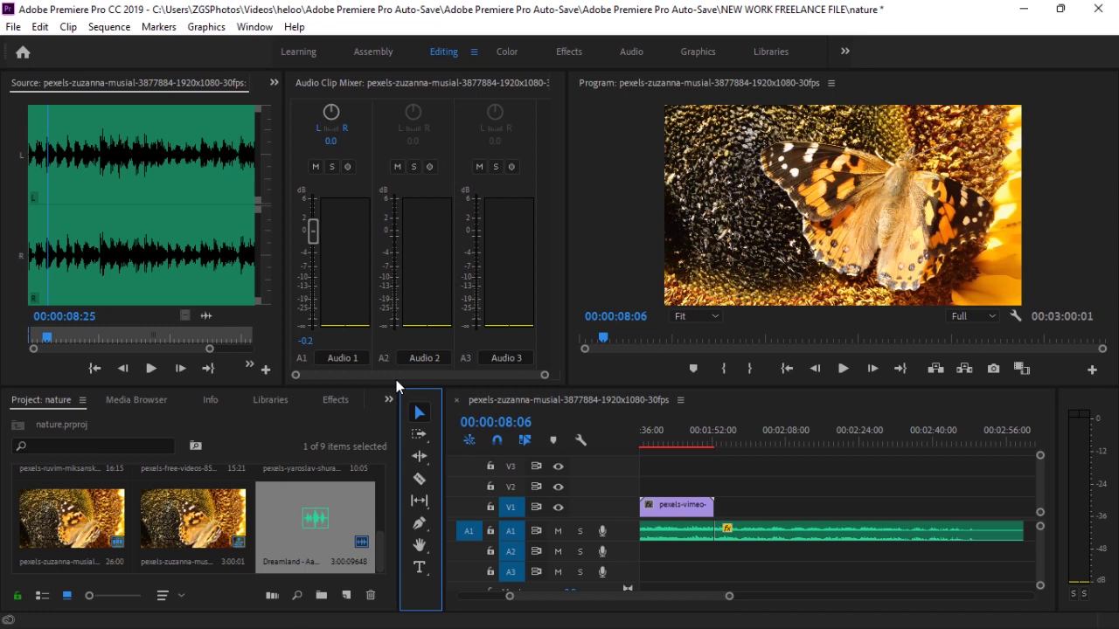
pyautogui.click(763, 537)
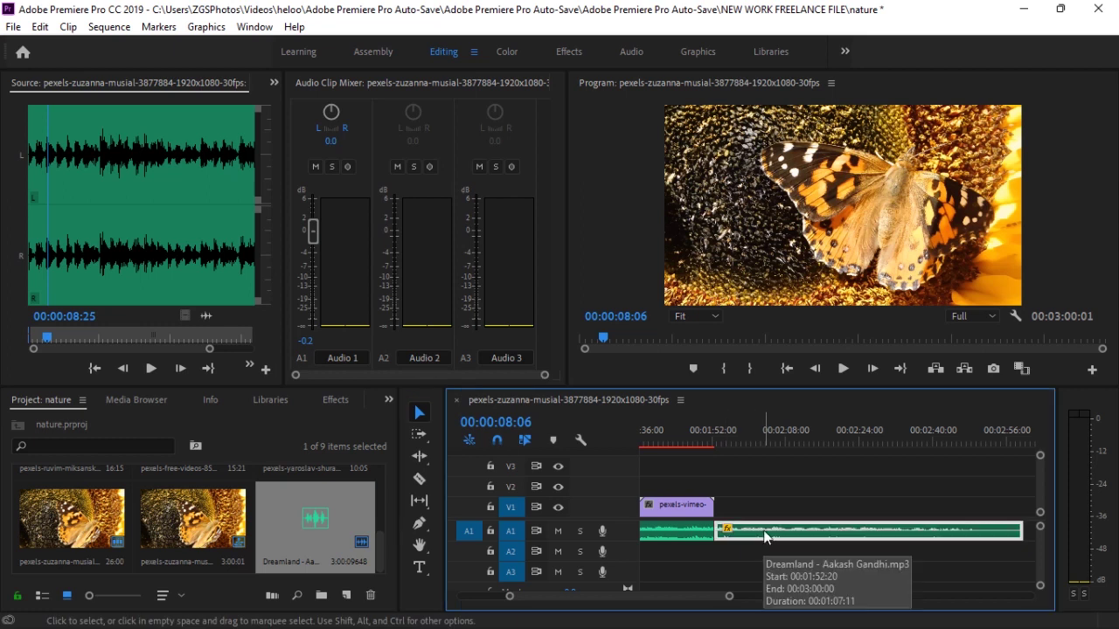
pyautogui.press('Delete')
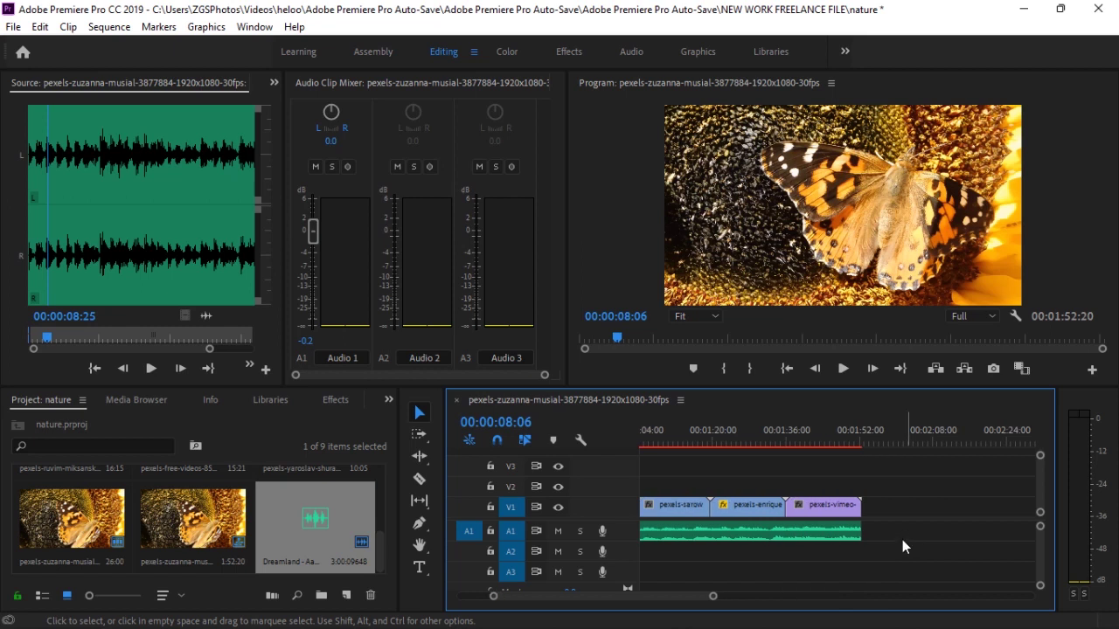
# Step: Split the fifth clip on V1 at about 00:01:12, delete its end portion, and close the resulting gap
pyautogui.scroll(5, 841, 536)
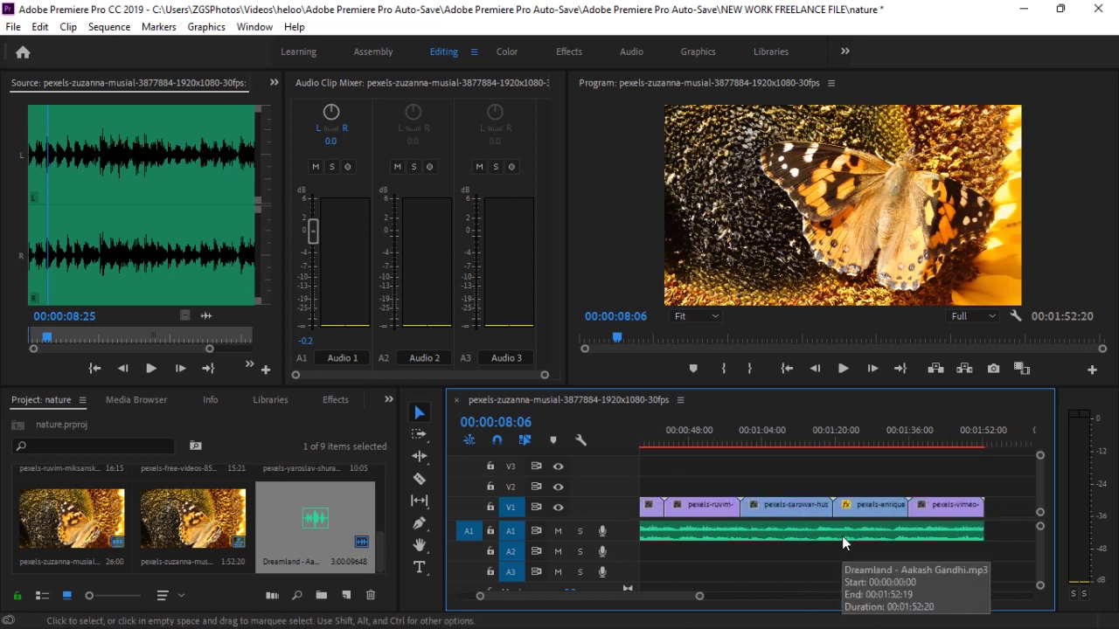
pyautogui.scroll(2, 844, 536)
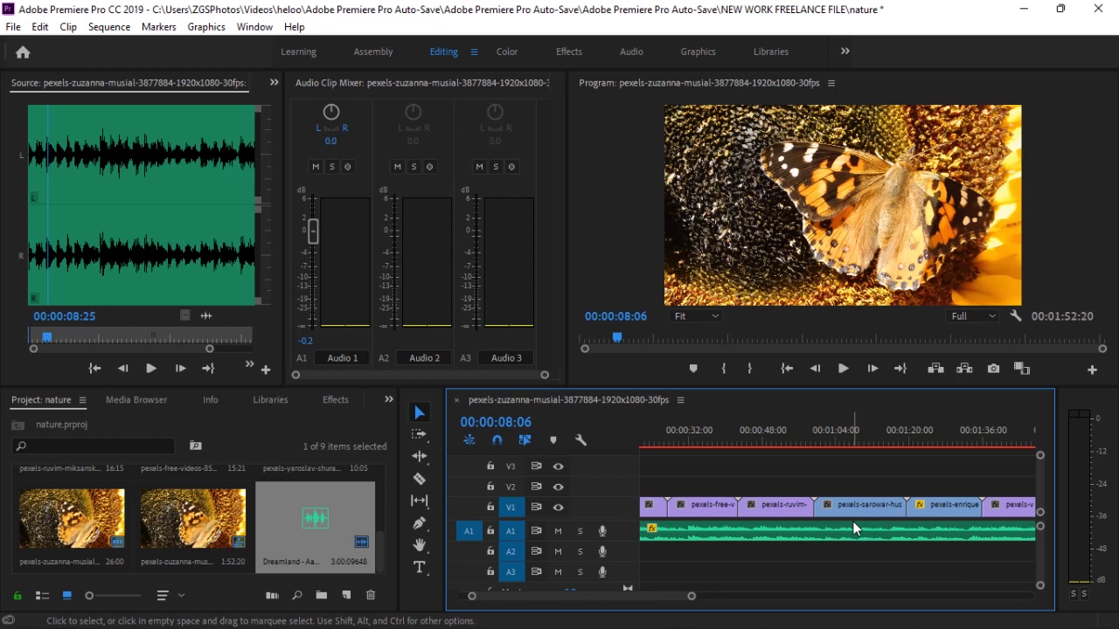
pyautogui.press('c')
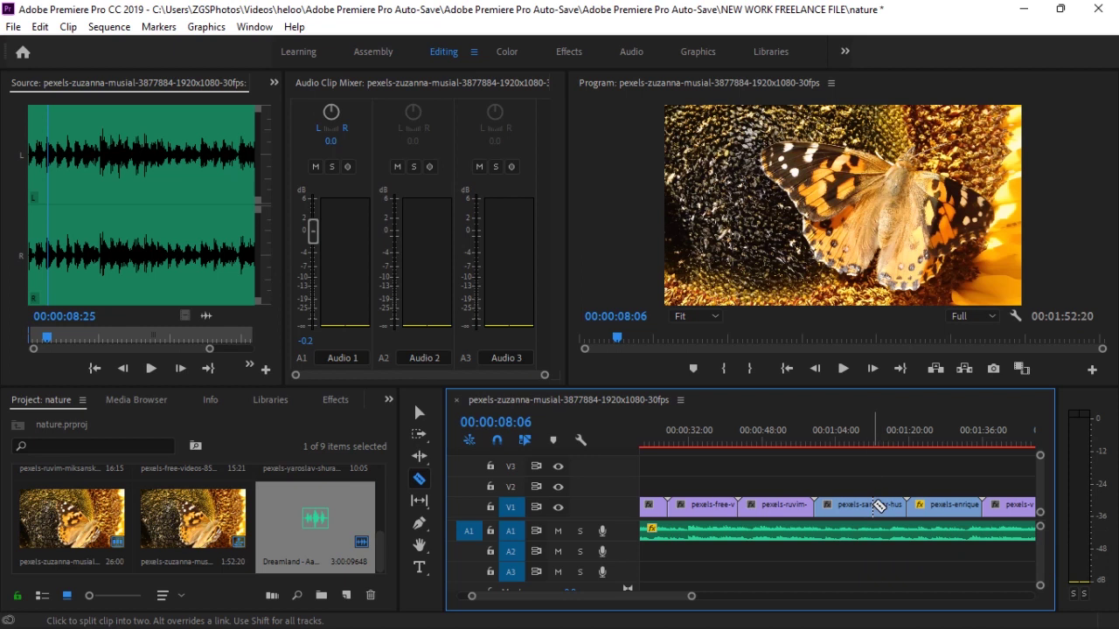
pyautogui.click(873, 505)
pyautogui.press('v')
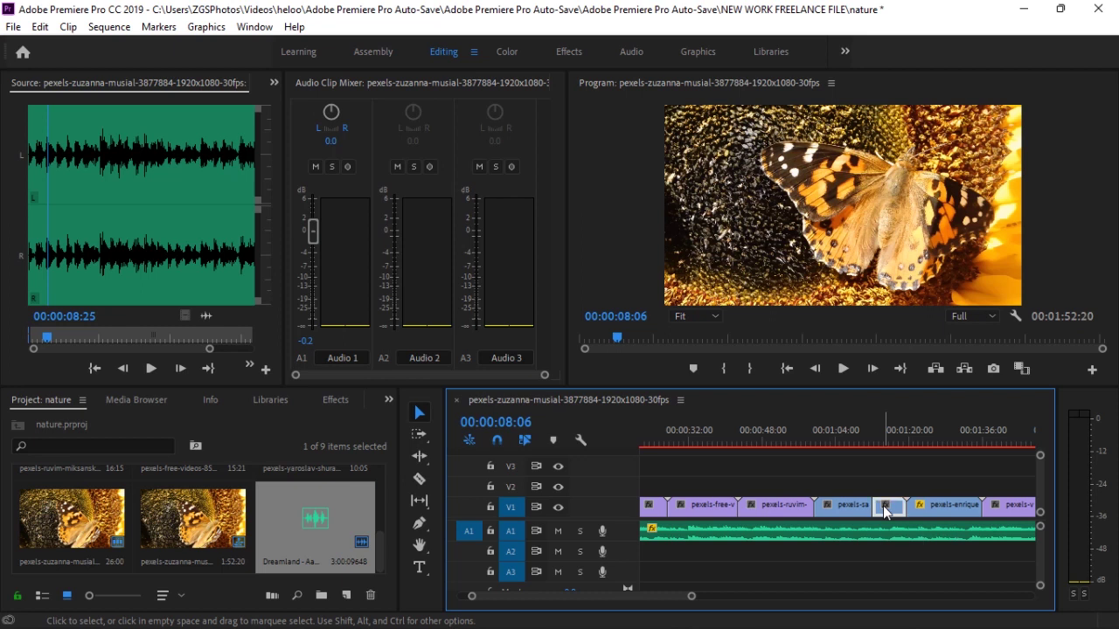
pyautogui.click(884, 511)
pyautogui.press('Delete')
pyautogui.click(883, 506)
pyautogui.press('Delete')
# Step: Split the second clip on V1 at about 00:00:20 and 00:00:24 and delete the middle piece
pyautogui.scroll(-2, 890, 505)
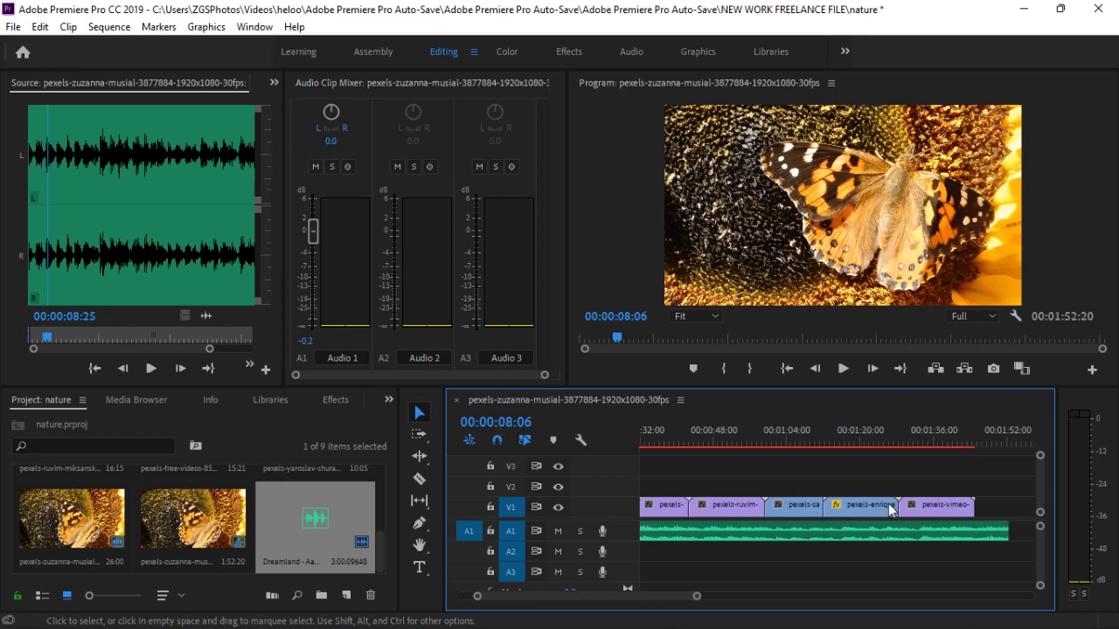
pyautogui.scroll(3, 880, 512)
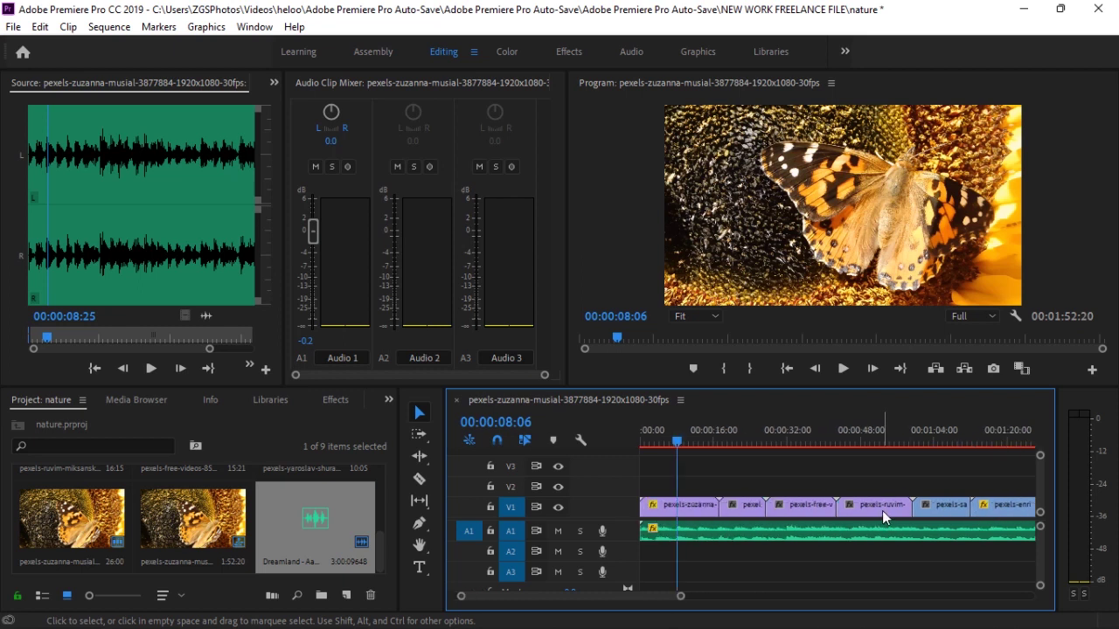
pyautogui.press('c')
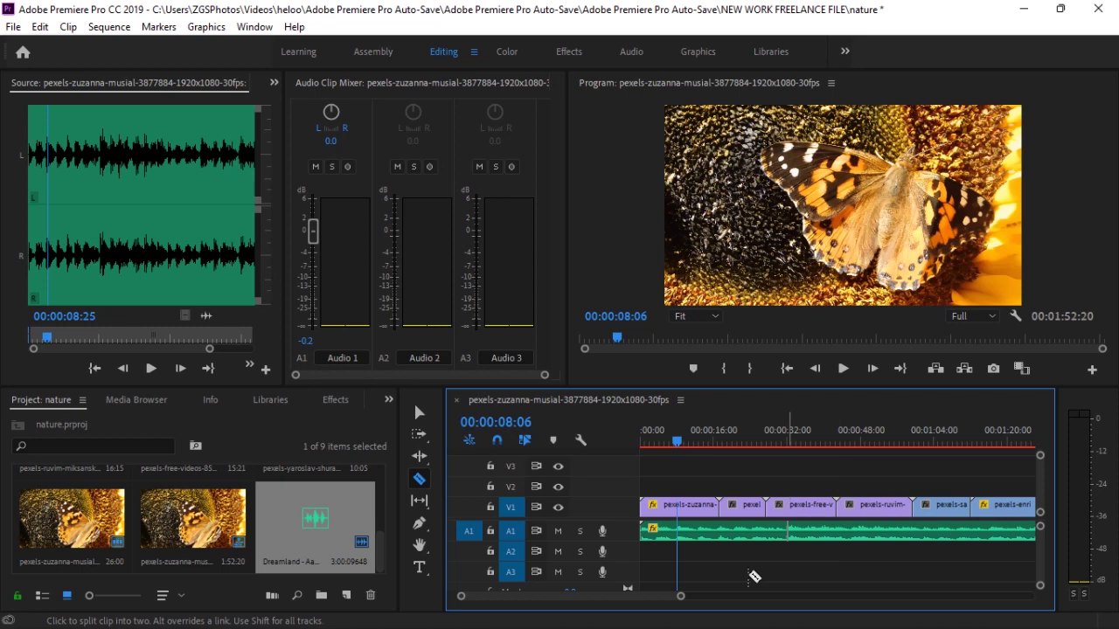
pyautogui.moveTo(681, 602); pyautogui.dragTo(586, 597)
pyautogui.scroll(-5, 808, 518)
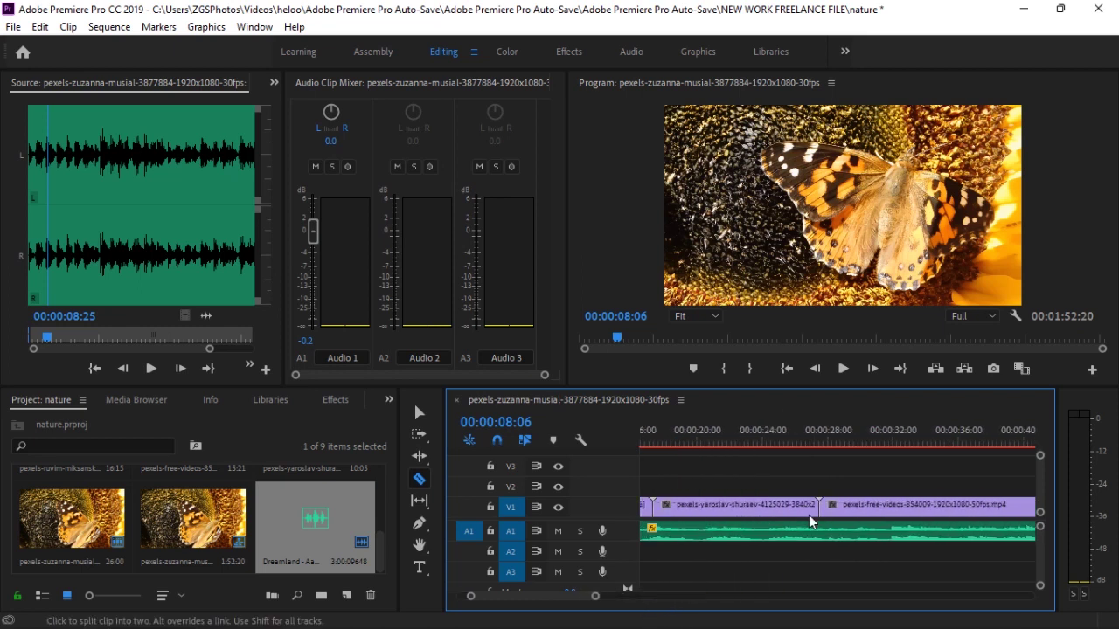
pyautogui.click(701, 508)
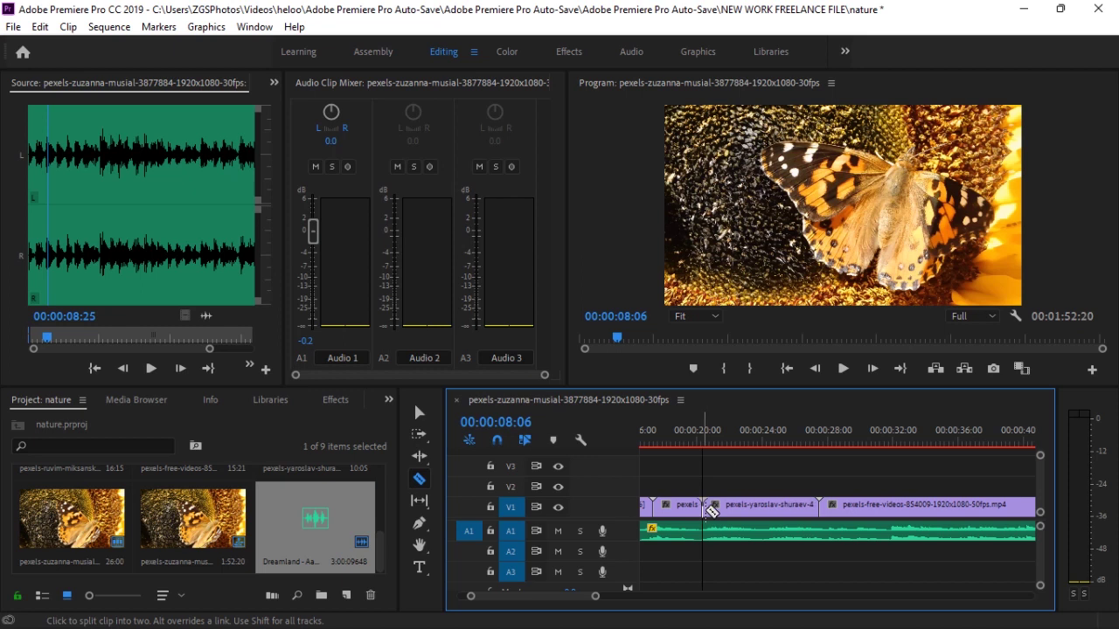
pyautogui.click(759, 507)
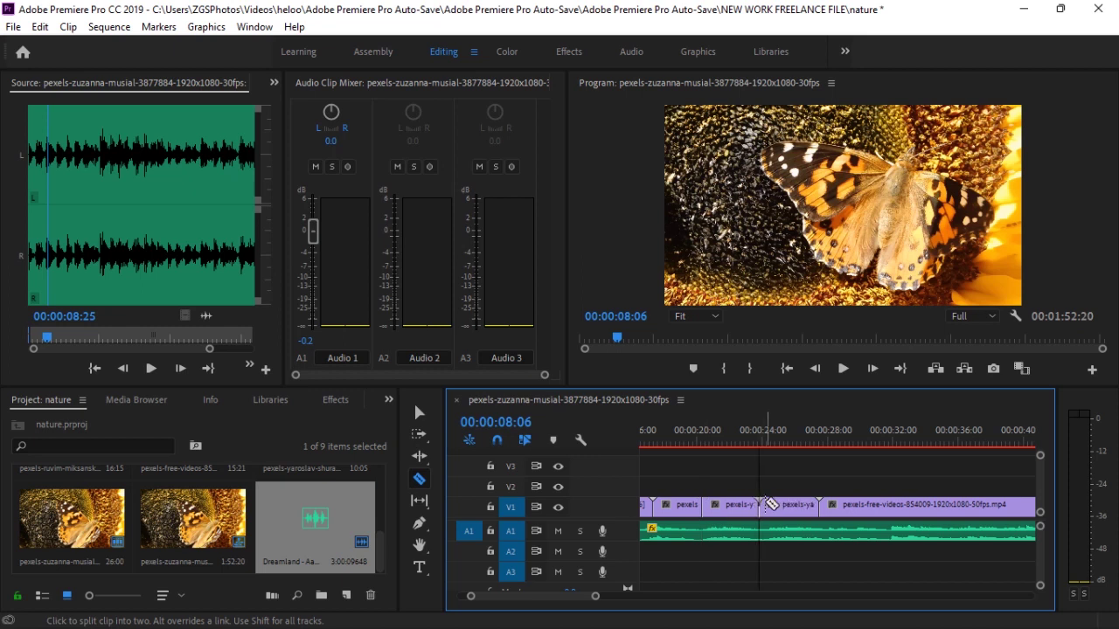
pyautogui.press('v')
pyautogui.click(741, 509)
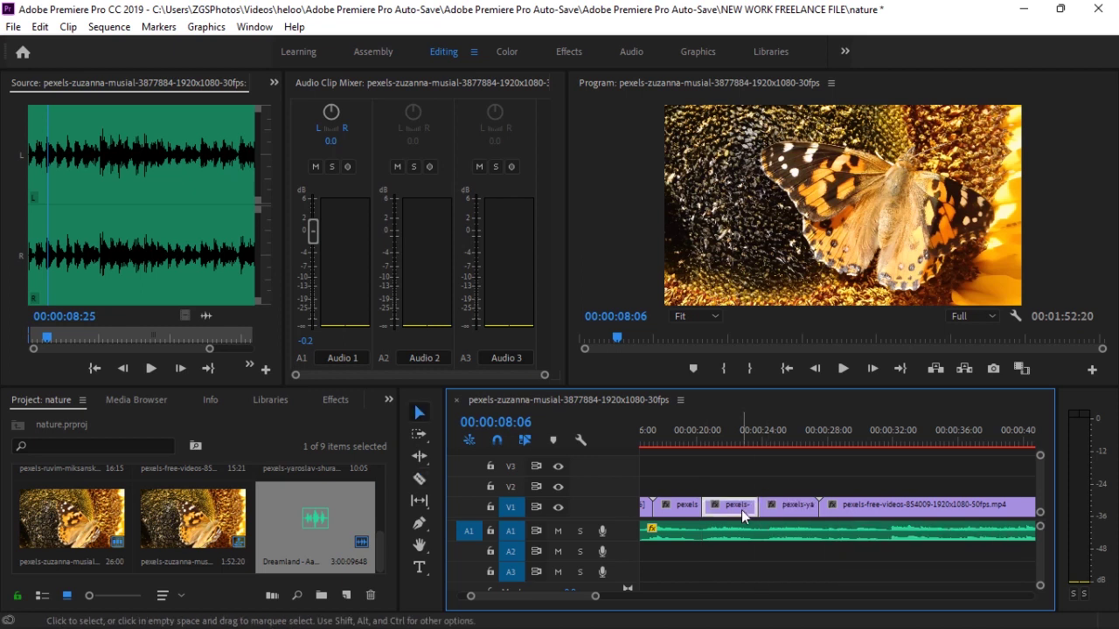
pyautogui.press('Delete')
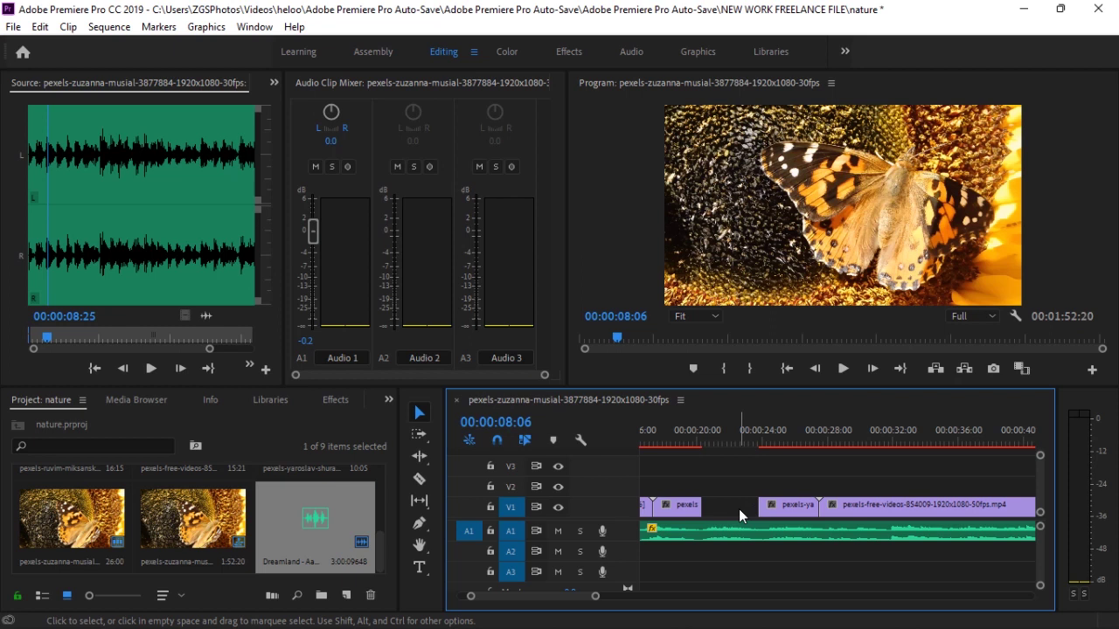
# Step: Ripple delete the gap on V1 between about 00:00:20 and 00:00:24
pyautogui.click(738, 509)
pyautogui.press('Delete')
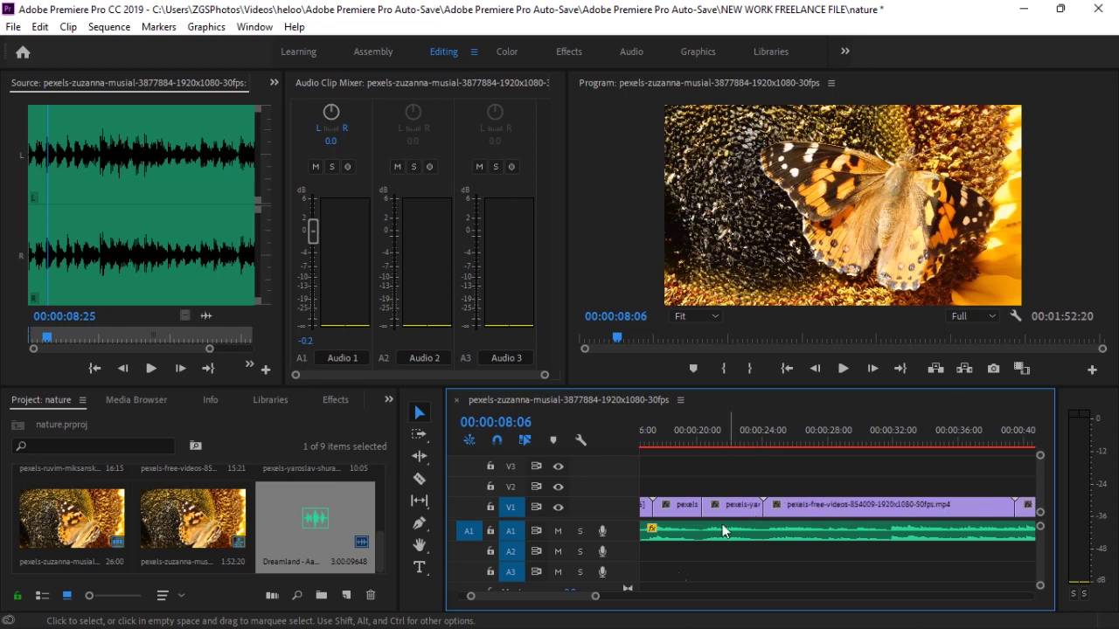
pyautogui.scroll(3, 592, 599)
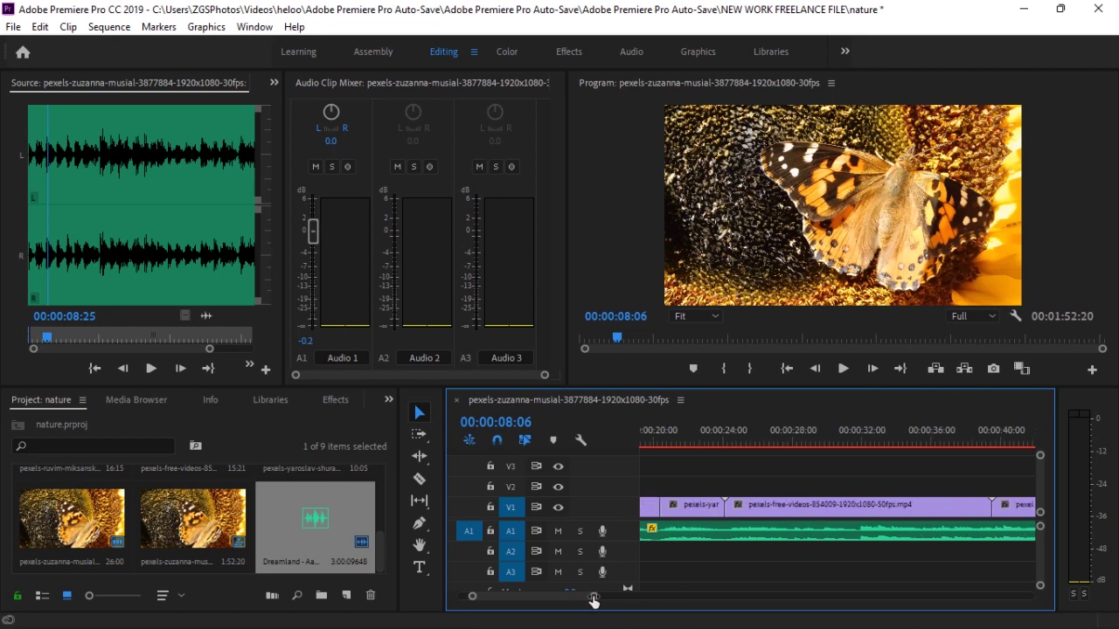
pyautogui.moveTo(588, 600); pyautogui.dragTo(677, 595)
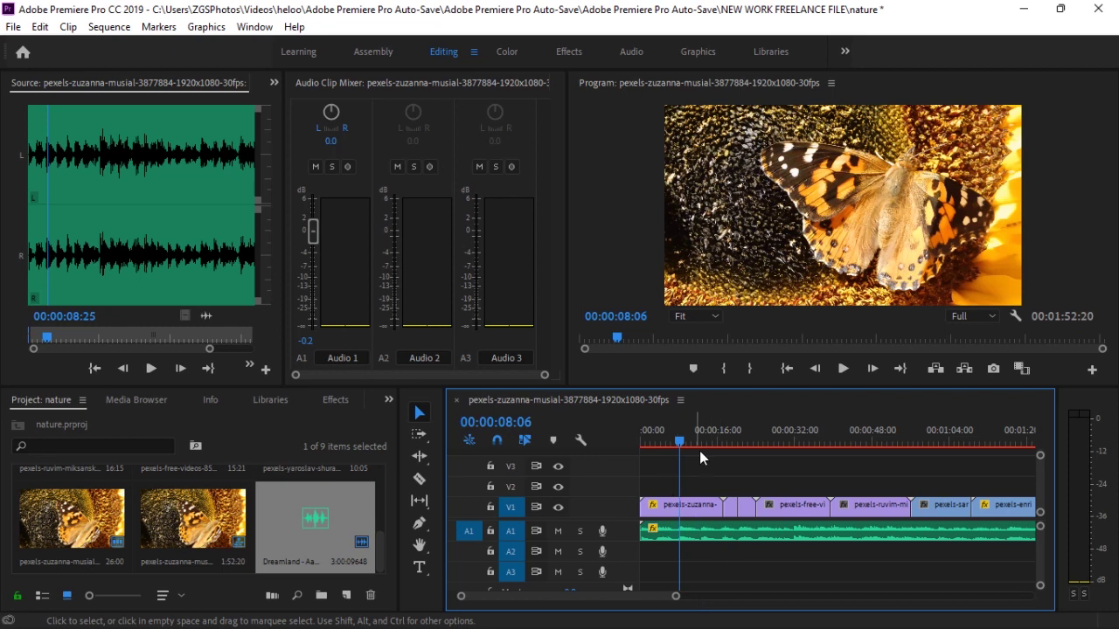
# Step: Review the edited sequence from its start through the first cut, to about 00:00:19:04
pyautogui.moveTo(680, 446); pyautogui.dragTo(628, 449)
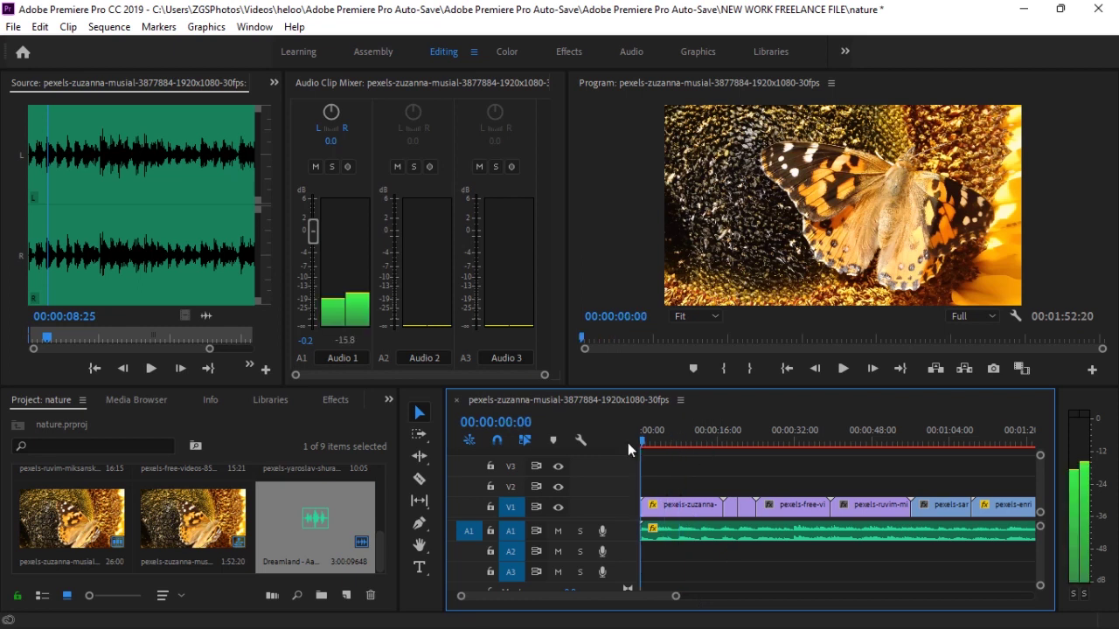
pyautogui.moveTo(643, 442); pyautogui.dragTo(669, 432)
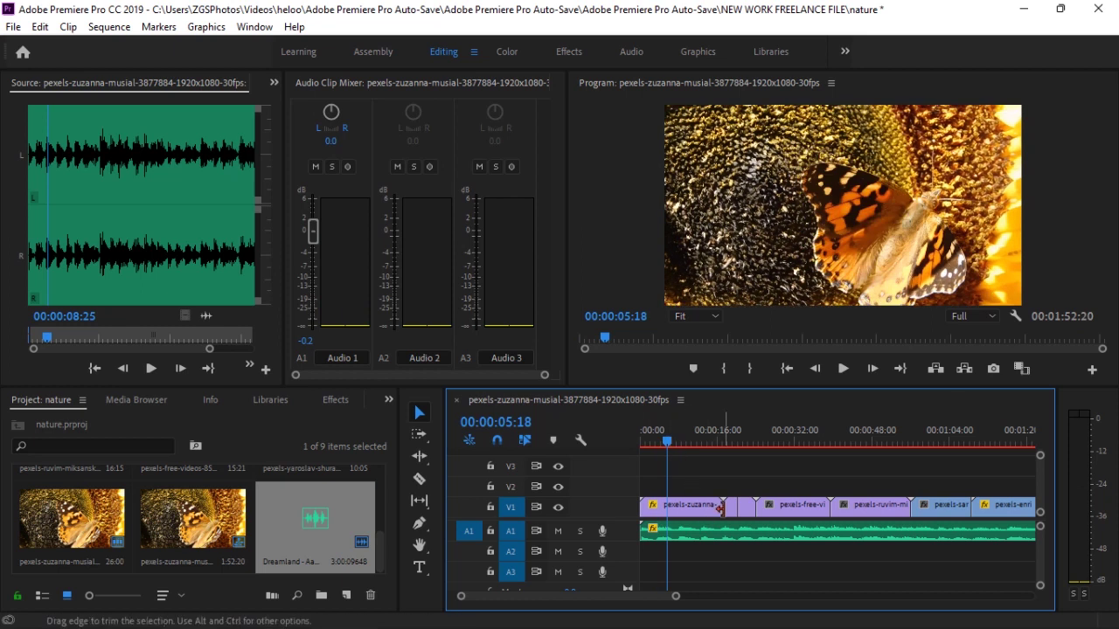
pyautogui.moveTo(669, 445); pyautogui.dragTo(732, 444)
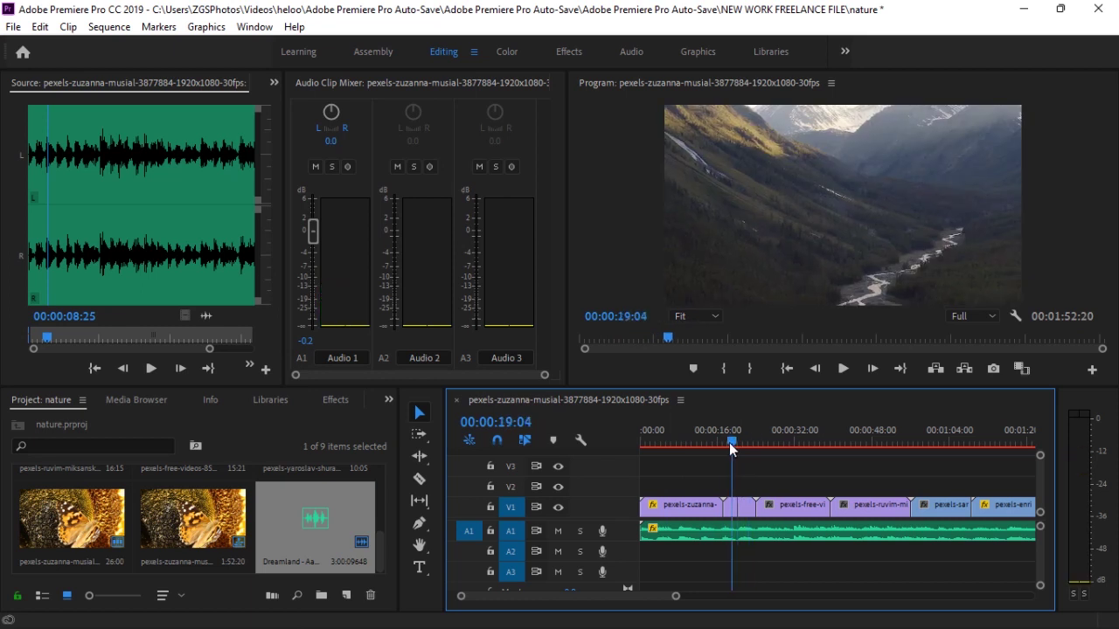
# Step: Apply the Center Split transition from the Slide video transitions to the first cut on V1, between the butterfly and valley clips
pyautogui.click(335, 399)
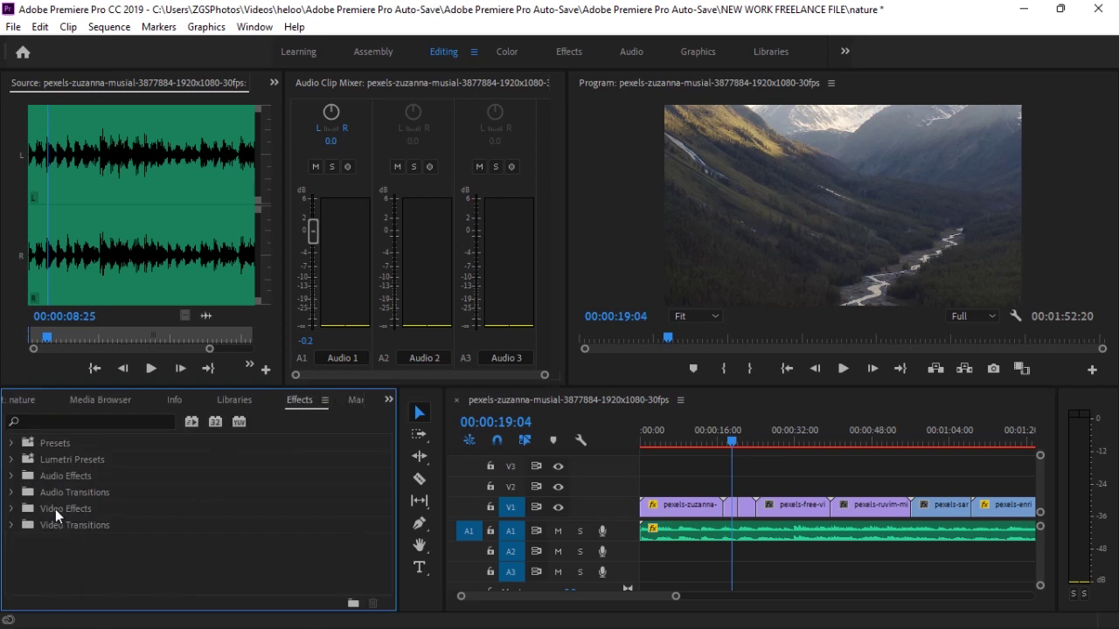
pyautogui.click(54, 509)
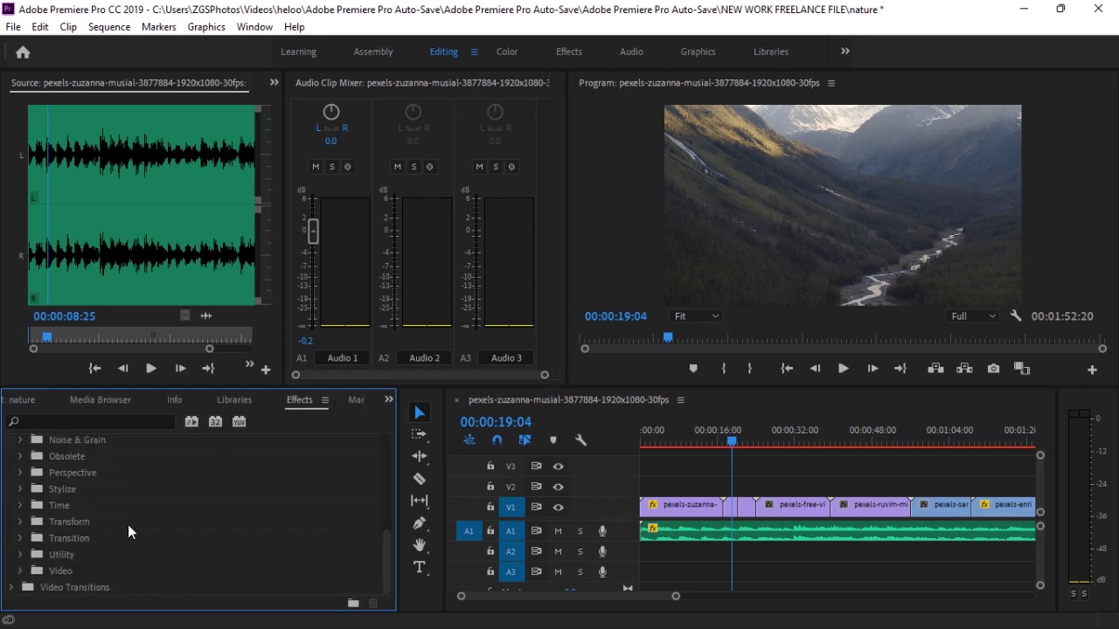
pyautogui.click(66, 588)
pyautogui.doubleClick(71, 587)
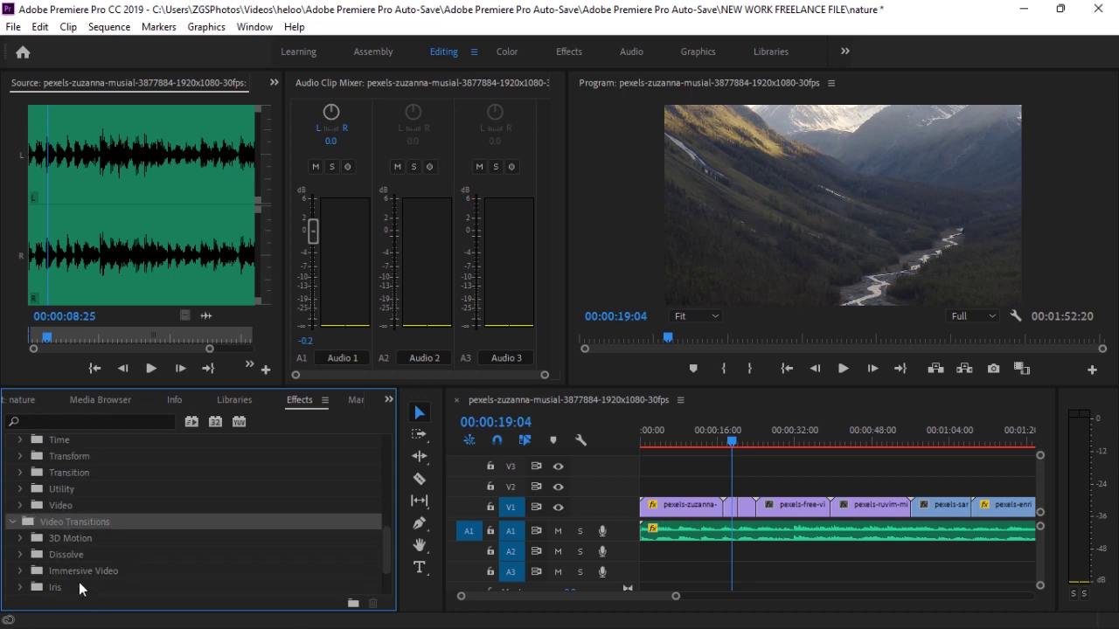
pyautogui.scroll(-2, 83, 548)
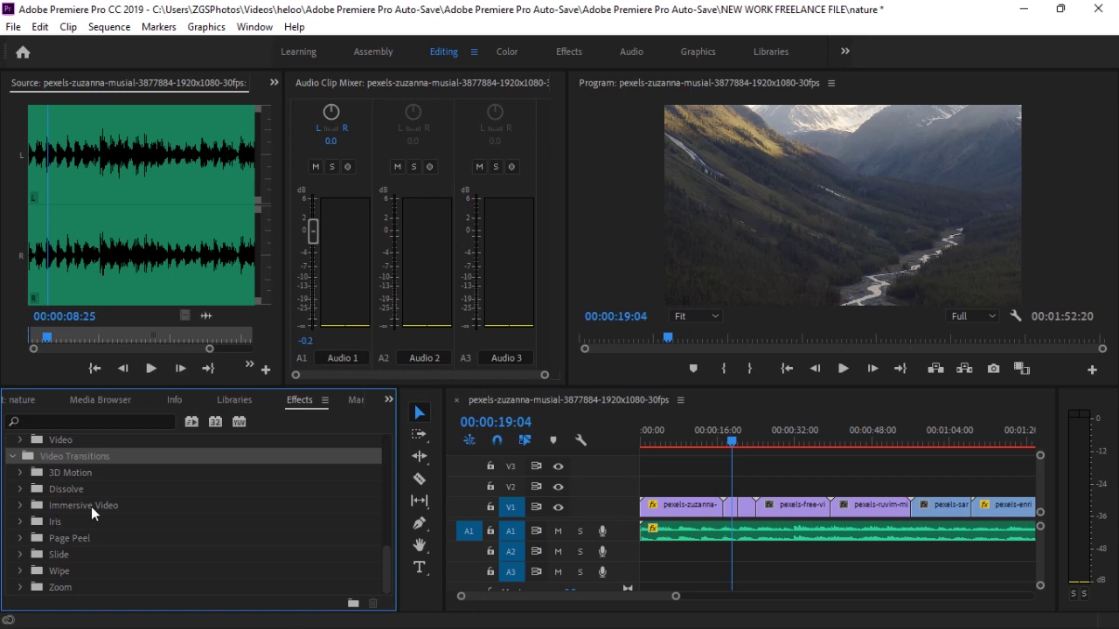
pyautogui.doubleClick(63, 551)
pyautogui.scroll(-1, 81, 572)
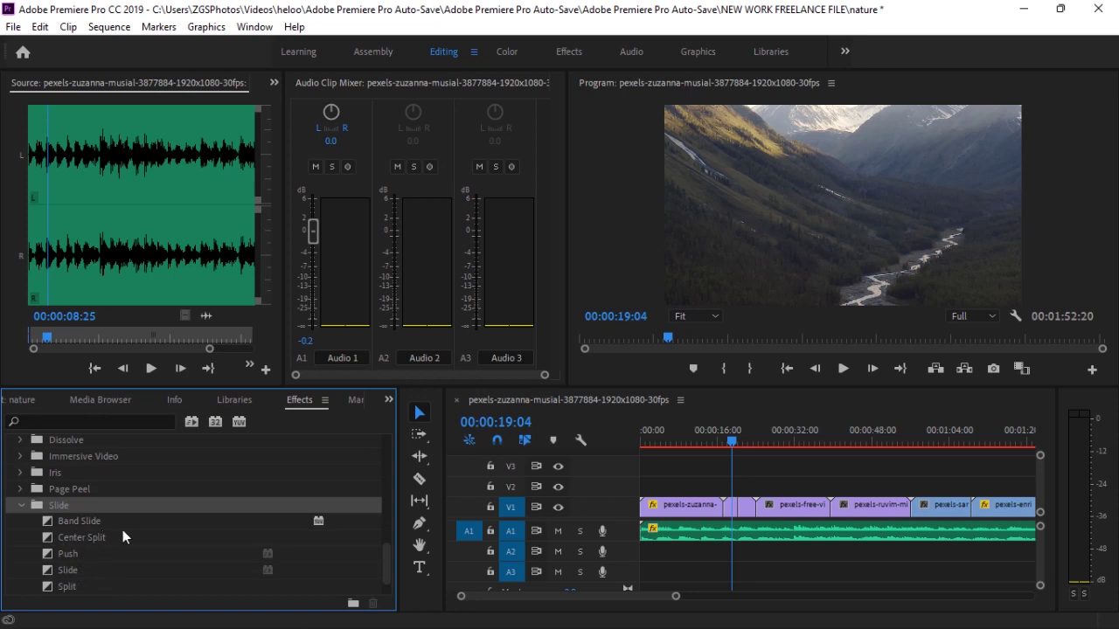
pyautogui.click(76, 521)
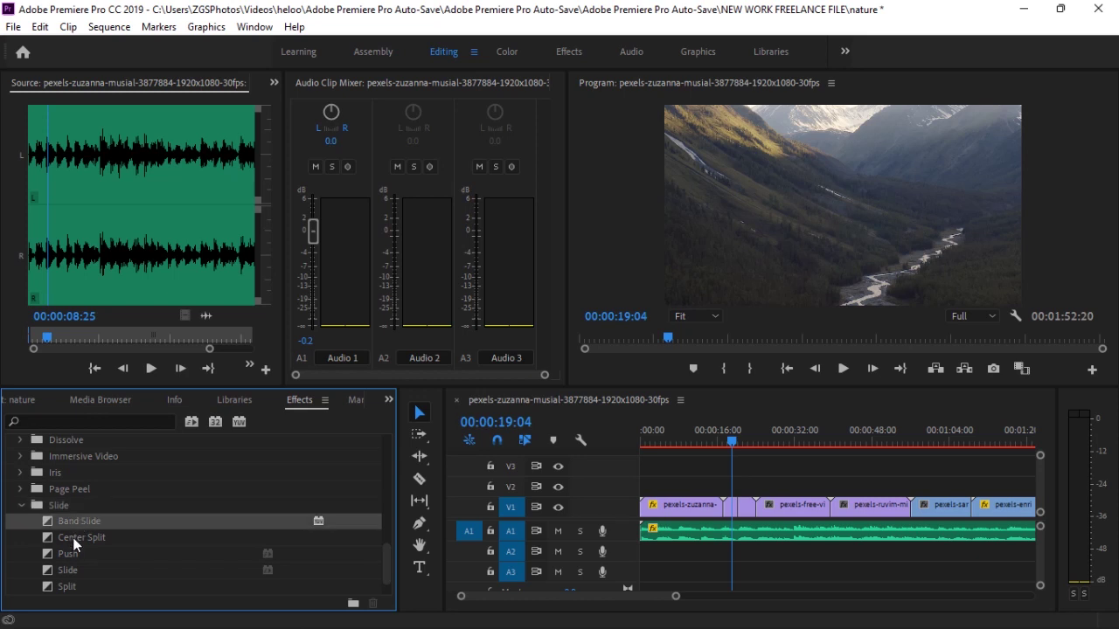
pyautogui.click(74, 537)
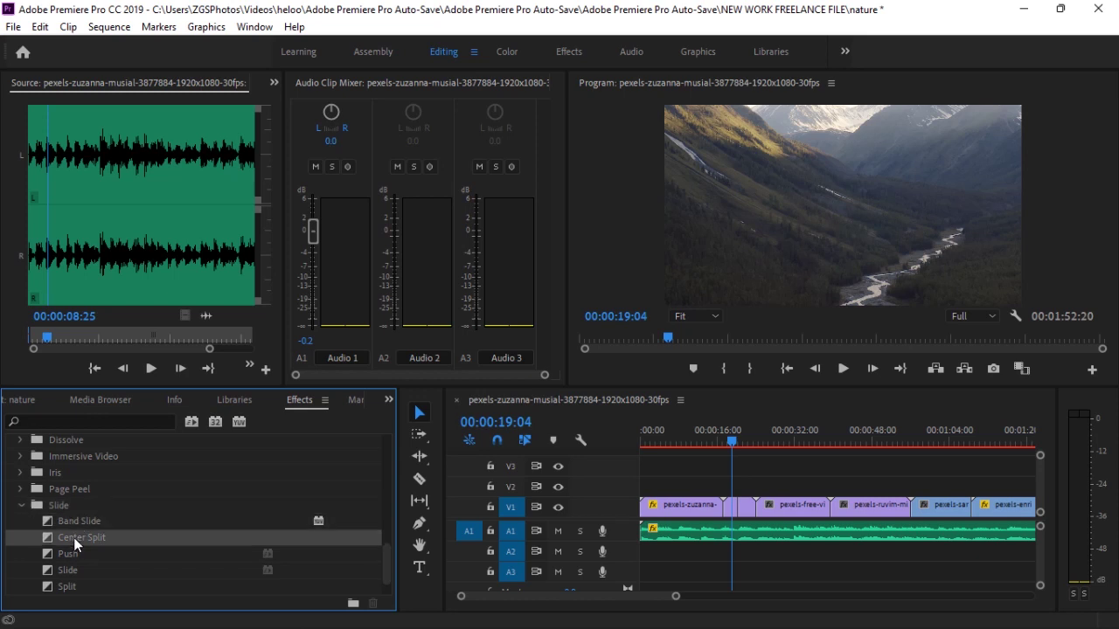
pyautogui.moveTo(74, 539)
pyautogui.mouseDown()
pyautogui.moveTo(130, 508)
pyautogui.moveTo(653, 447)
pyautogui.moveTo(739, 520)
pyautogui.moveTo(723, 515)
pyautogui.mouseUp()
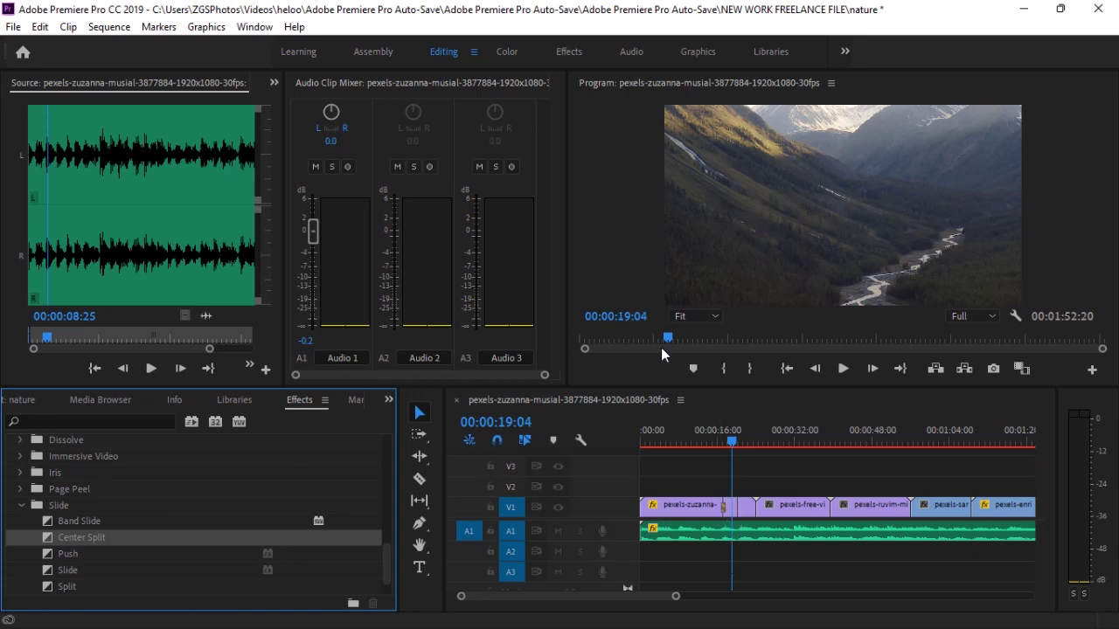
# Step: Preview the Center Split transition at the first cut and return the playhead to about 00:00:16:04
pyautogui.moveTo(732, 444); pyautogui.dragTo(699, 447)
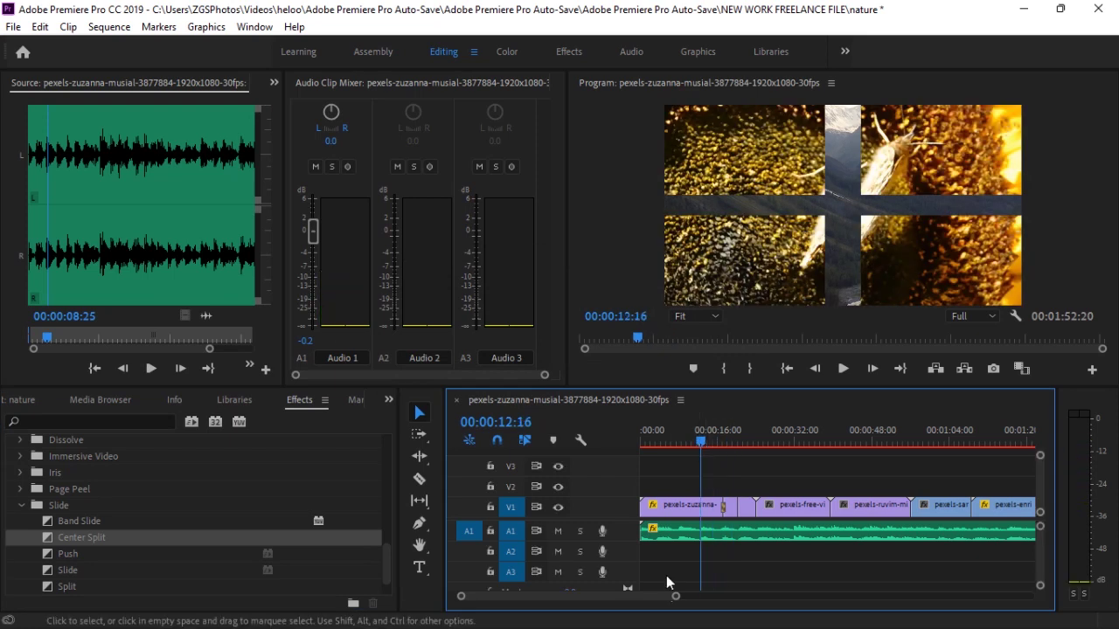
pyautogui.moveTo(673, 596); pyautogui.dragTo(647, 603)
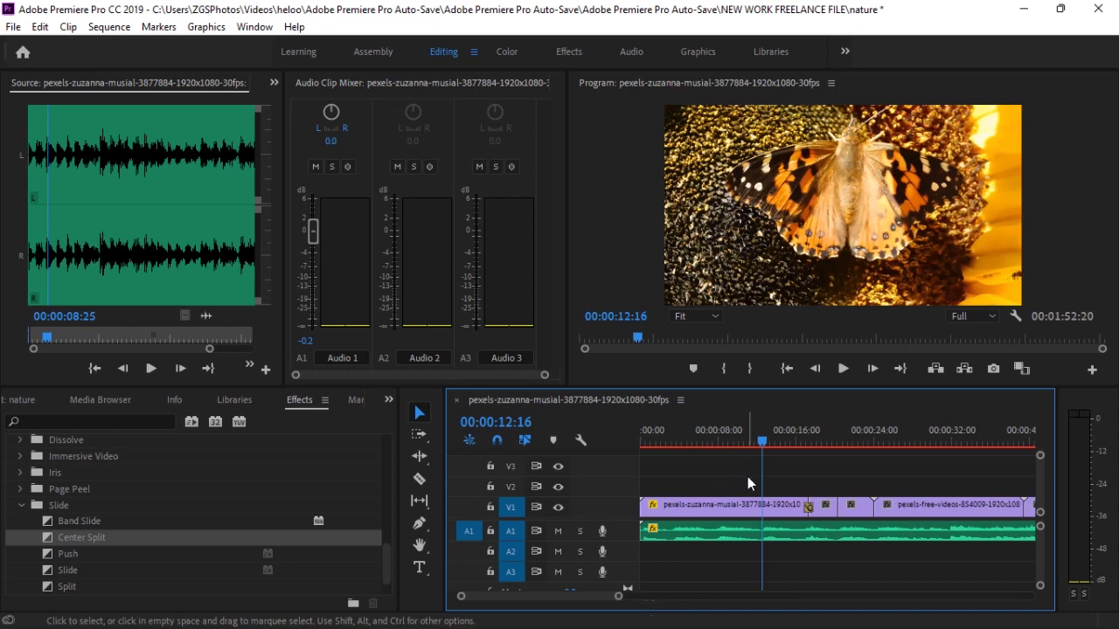
pyautogui.moveTo(765, 441); pyautogui.dragTo(804, 441)
pyautogui.click(842, 371)
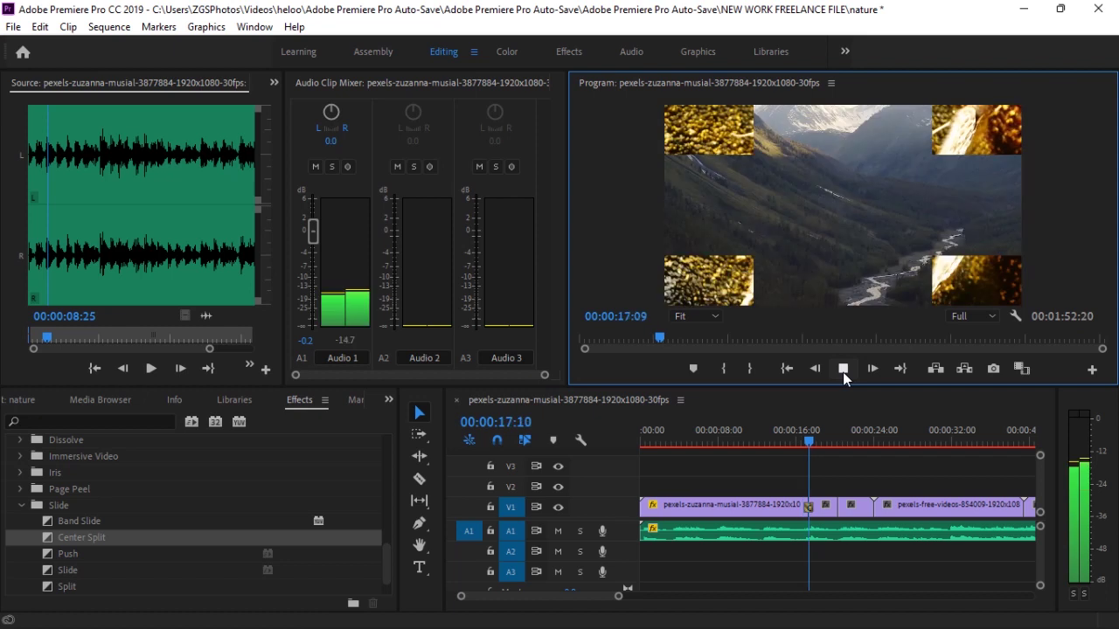
pyautogui.click(839, 373)
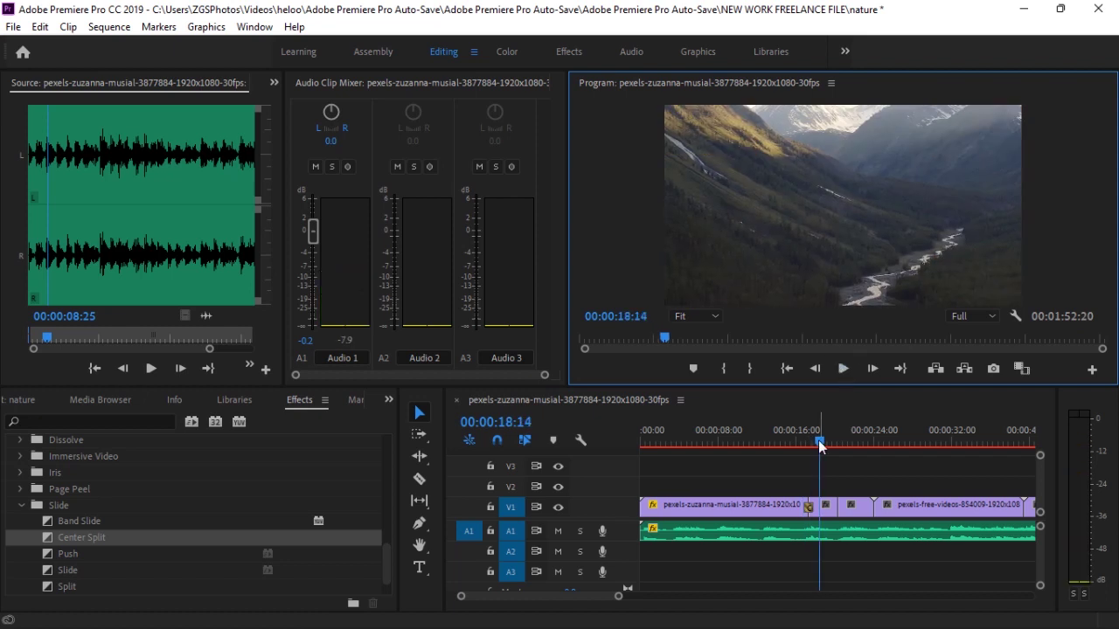
pyautogui.moveTo(815, 441); pyautogui.dragTo(792, 447)
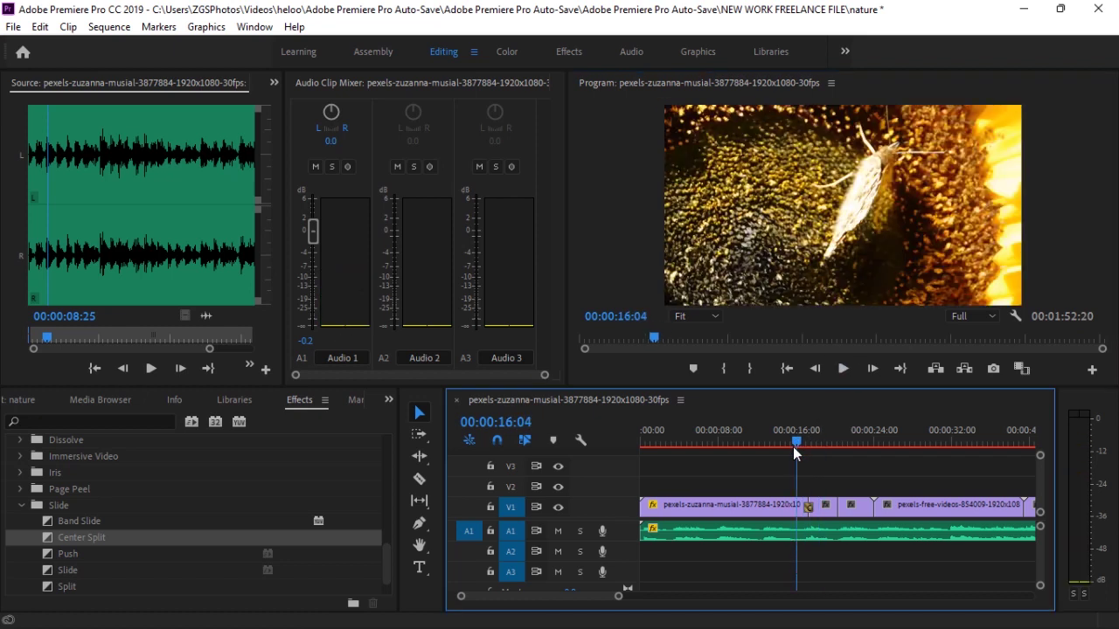
# Step: Apply the Push transition to the second cut on V1 and Page Turn to the third cut, accepting repeated frames
pyautogui.click(71, 553)
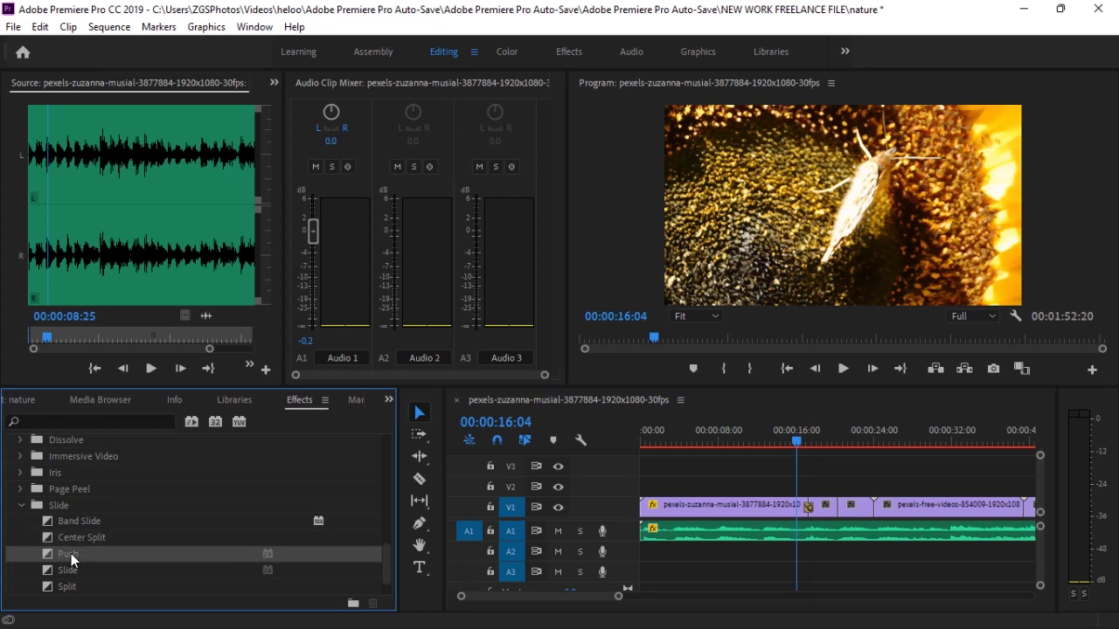
pyautogui.moveTo(71, 553); pyautogui.dragTo(839, 510)
pyautogui.doubleClick(66, 491)
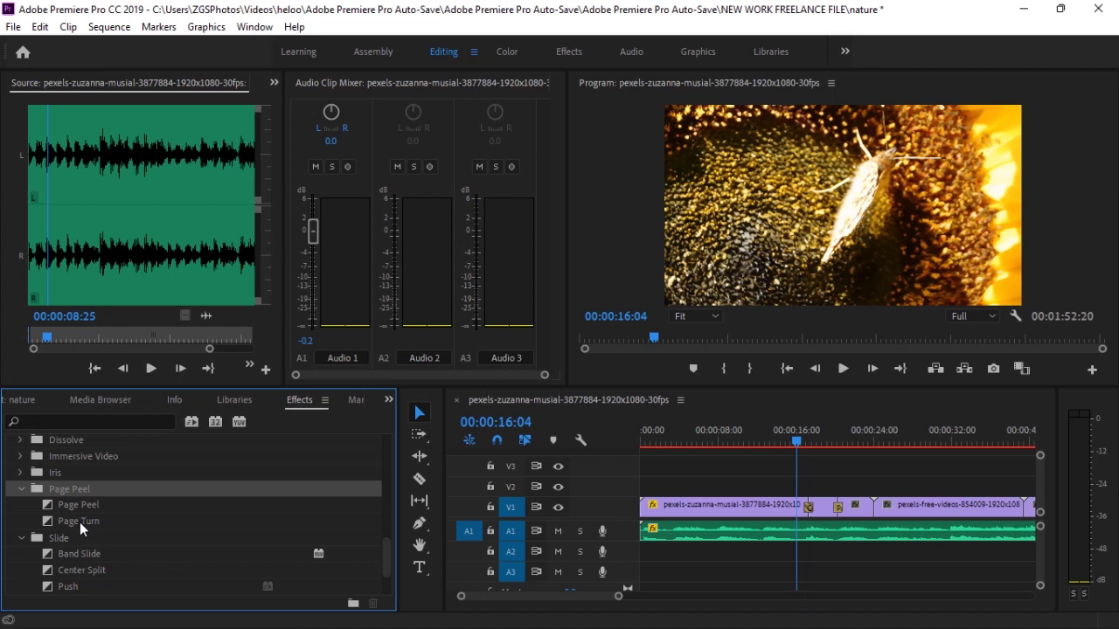
pyautogui.moveTo(80, 522); pyautogui.dragTo(884, 517)
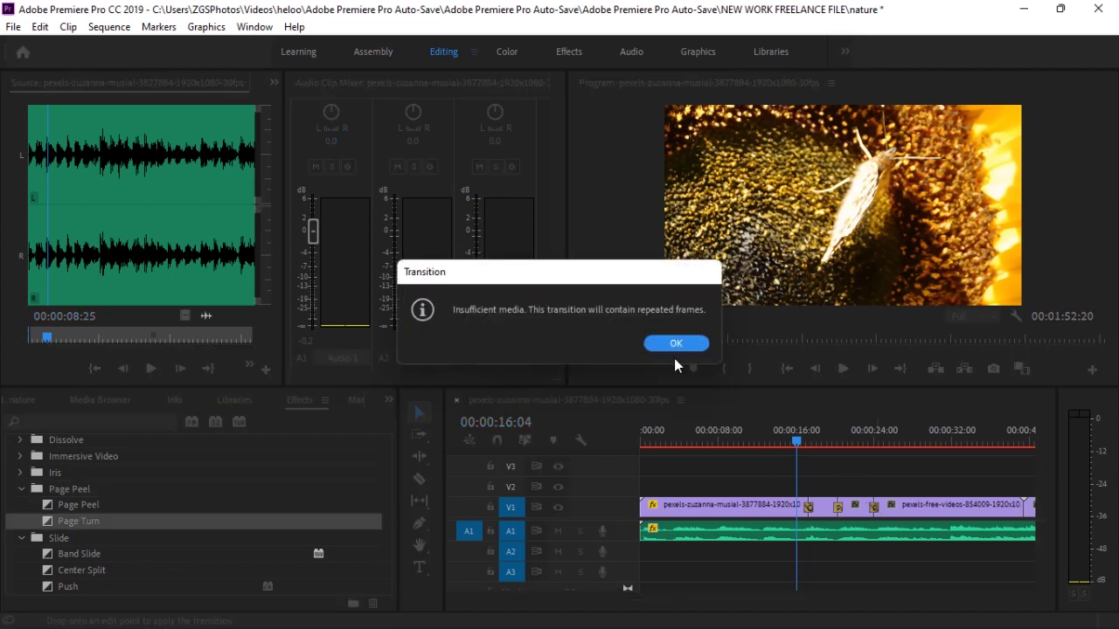
pyautogui.click(674, 341)
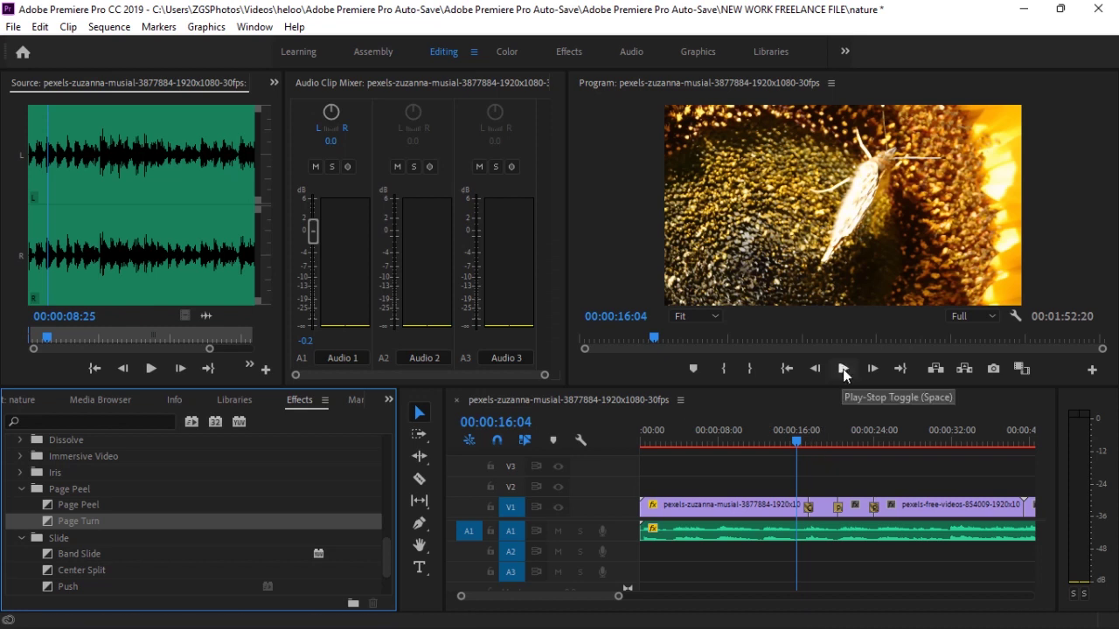
# Step: Play back the page transition between the valley and boat clips, replaying it from about 00:00:23:15 to 00:00:25:05
pyautogui.click(842, 369)
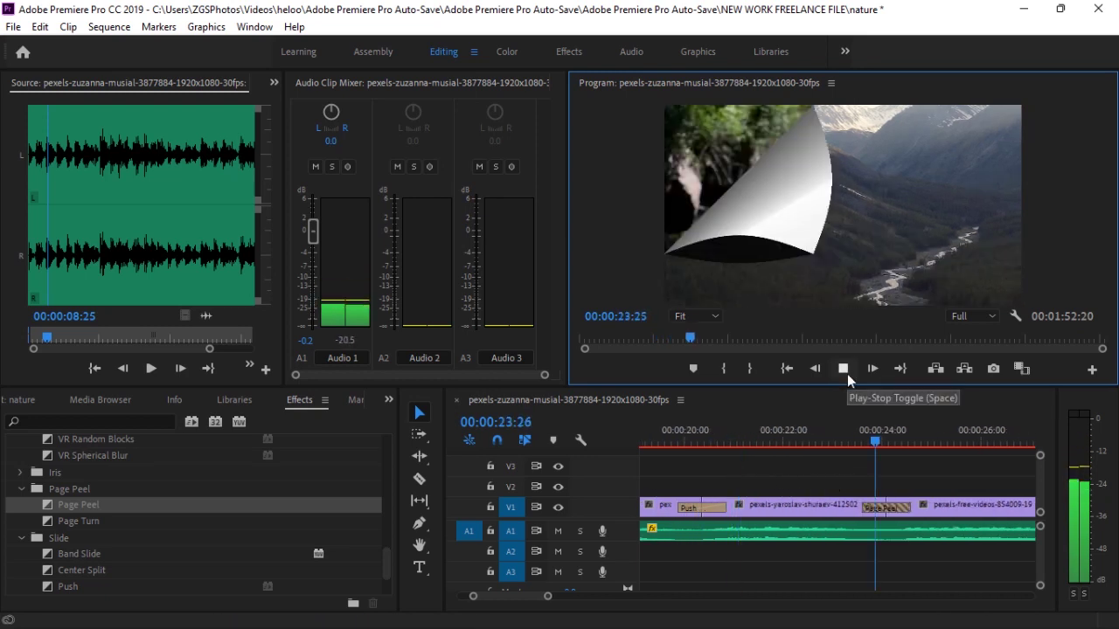
pyautogui.click(845, 372)
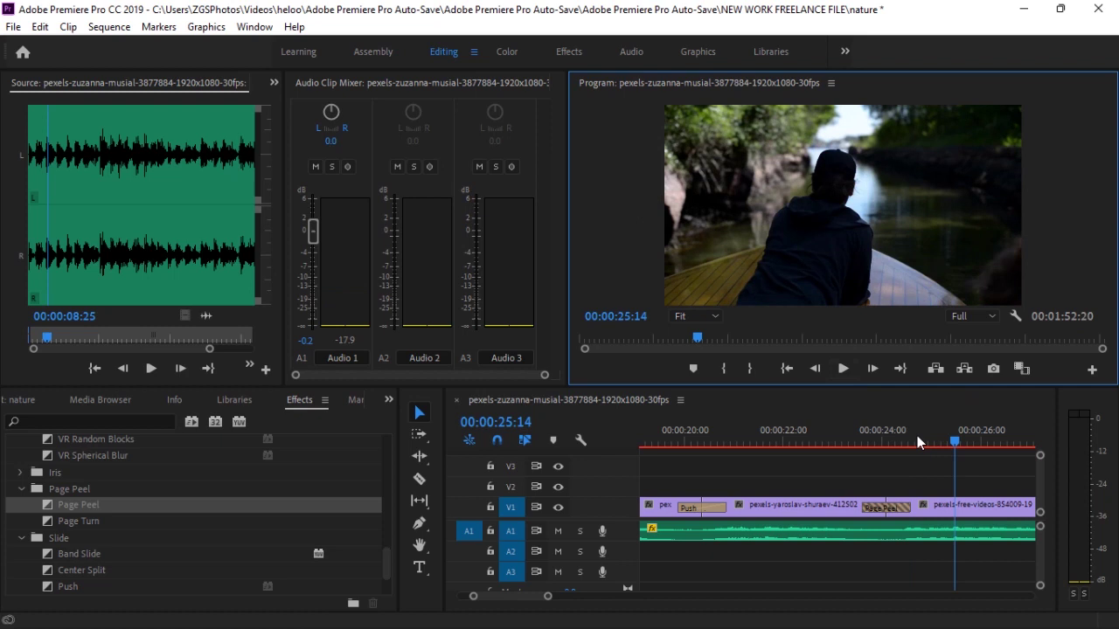
pyautogui.moveTo(956, 444); pyautogui.dragTo(857, 471)
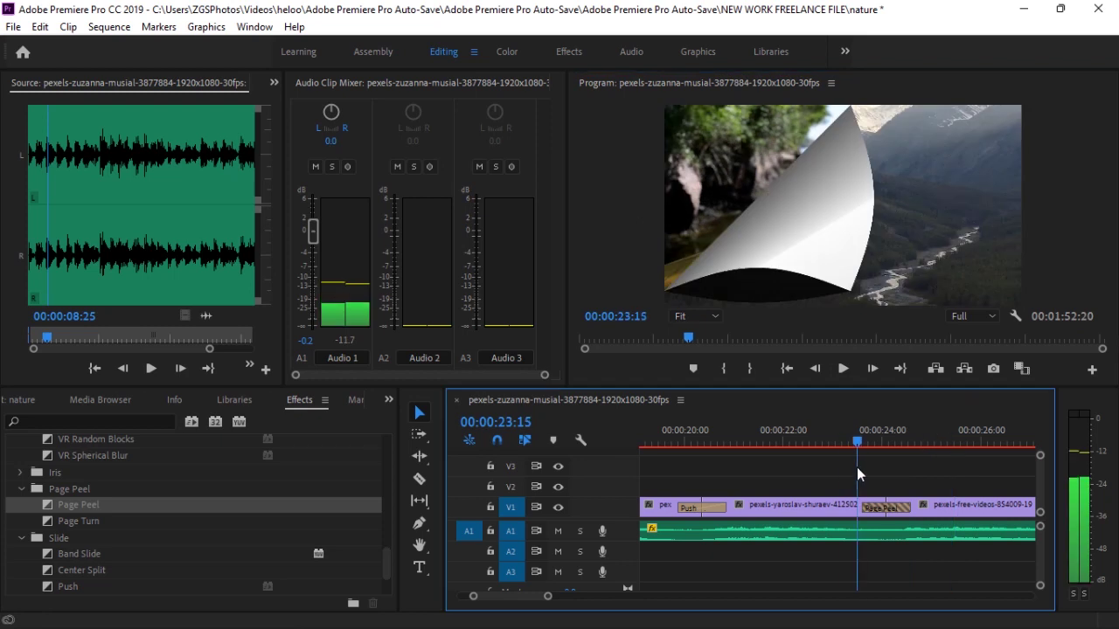
pyautogui.click(843, 369)
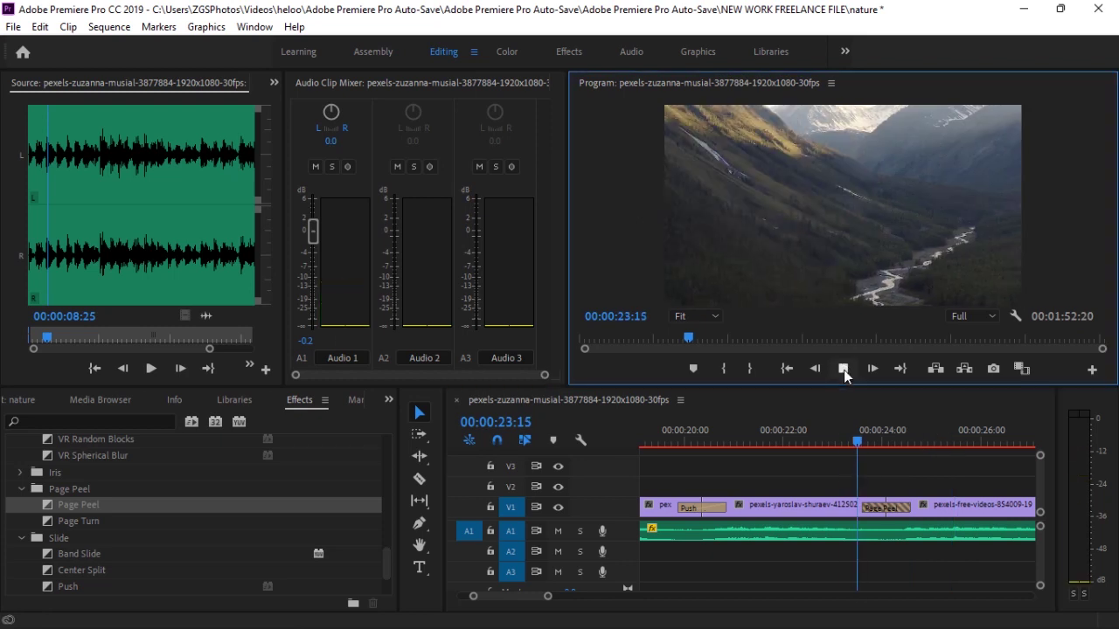
pyautogui.click(843, 369)
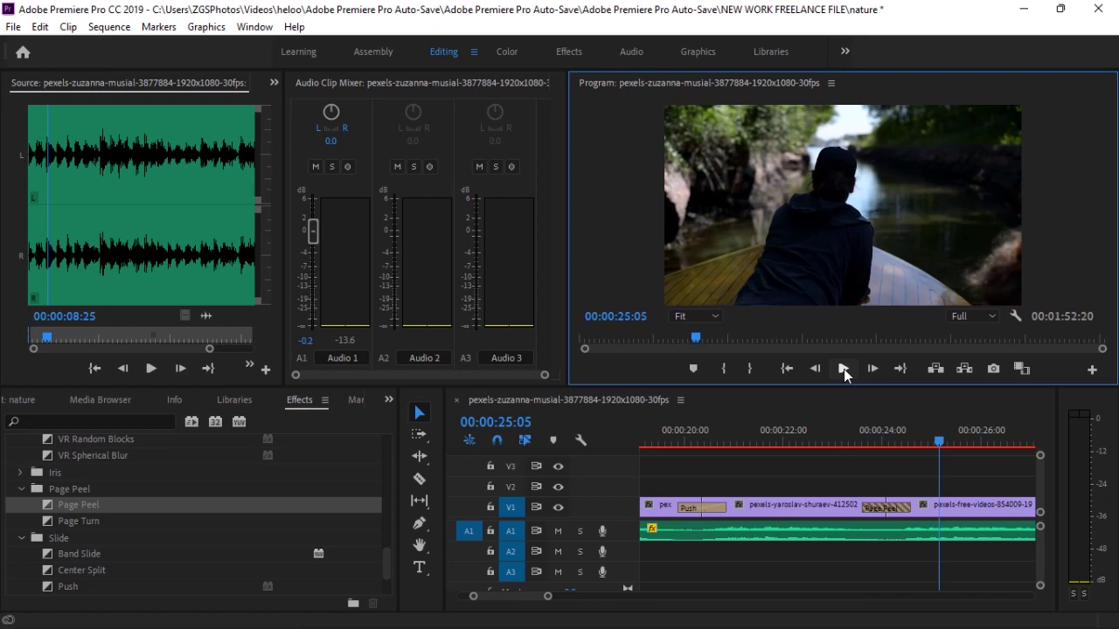
# Step: Add a text title reading "wild nature" over the boat clip at 00:00:25:05
pyautogui.scroll(-5, 848, 472)
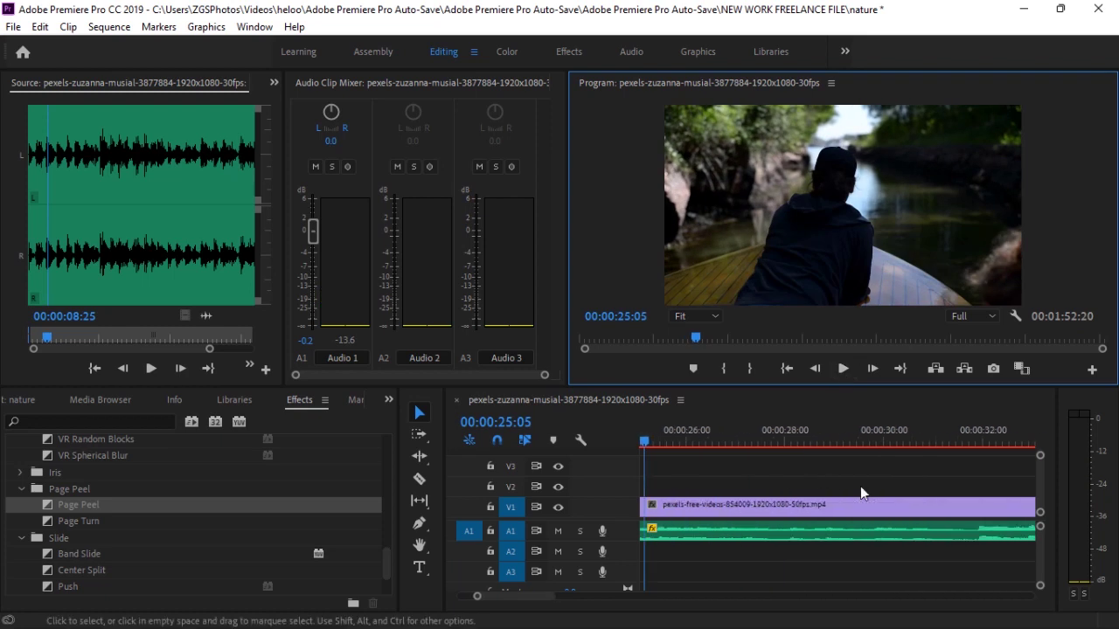
pyautogui.scroll(2, 860, 486)
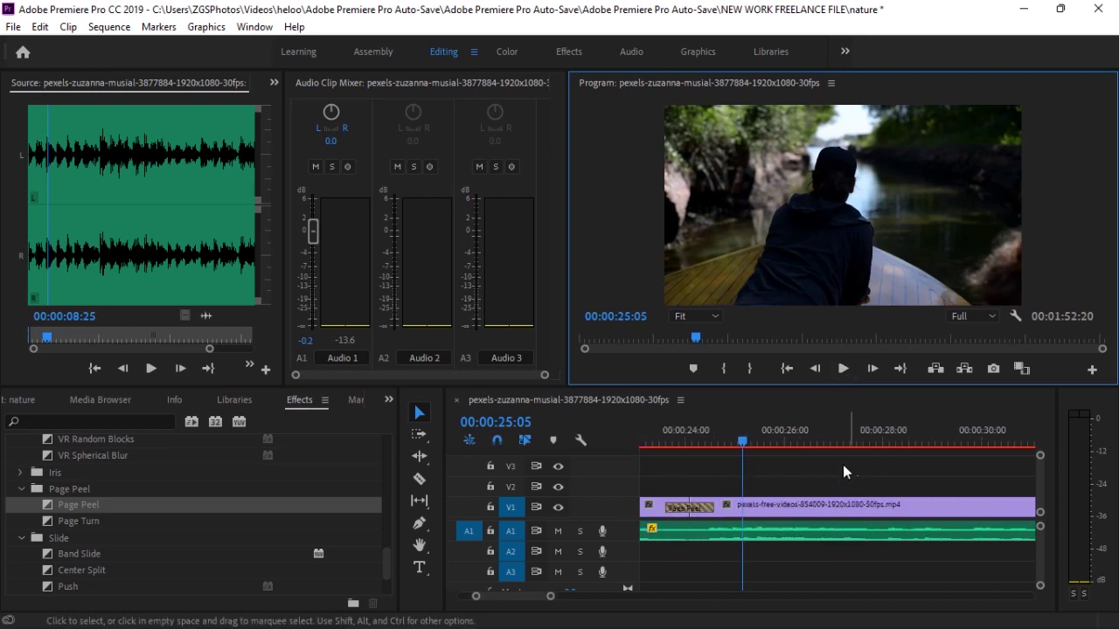
pyautogui.click(418, 568)
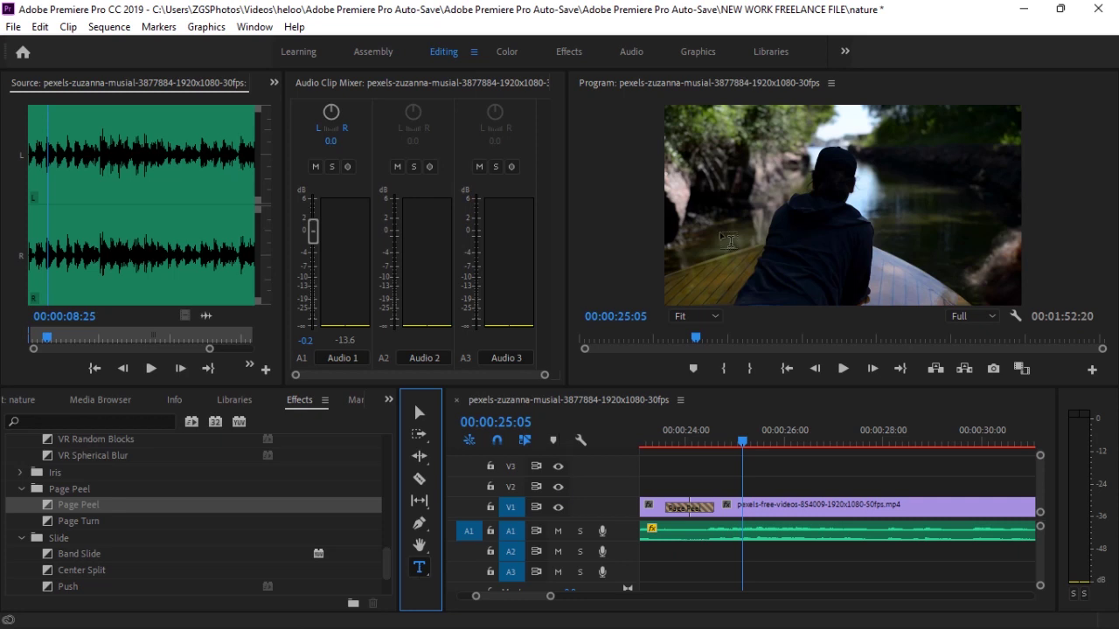
pyautogui.click(719, 260)
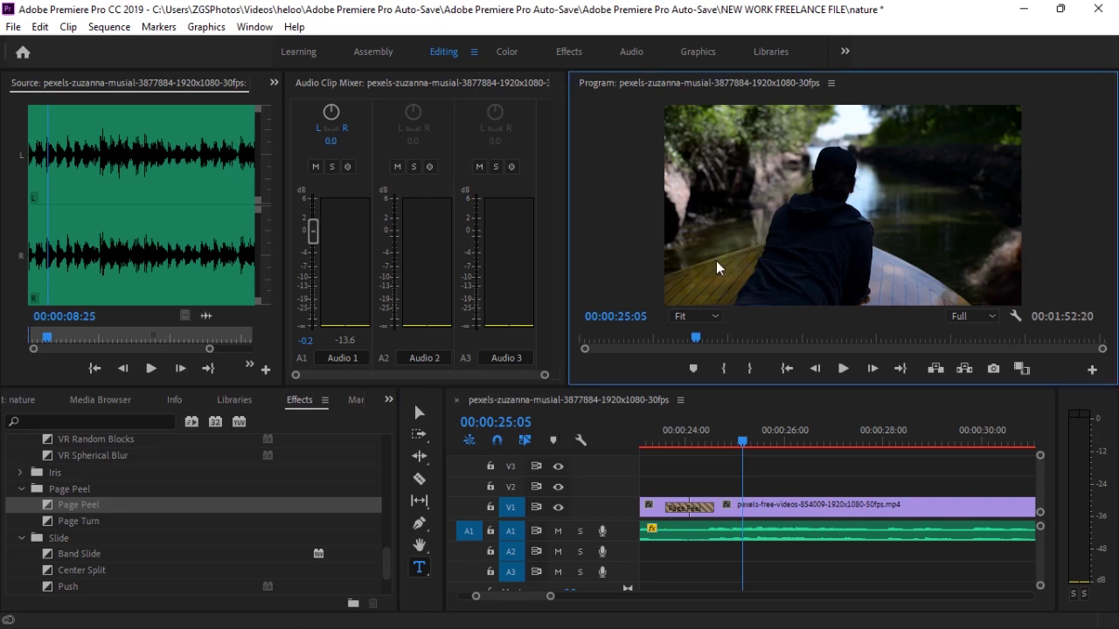
pyautogui.click(746, 258)
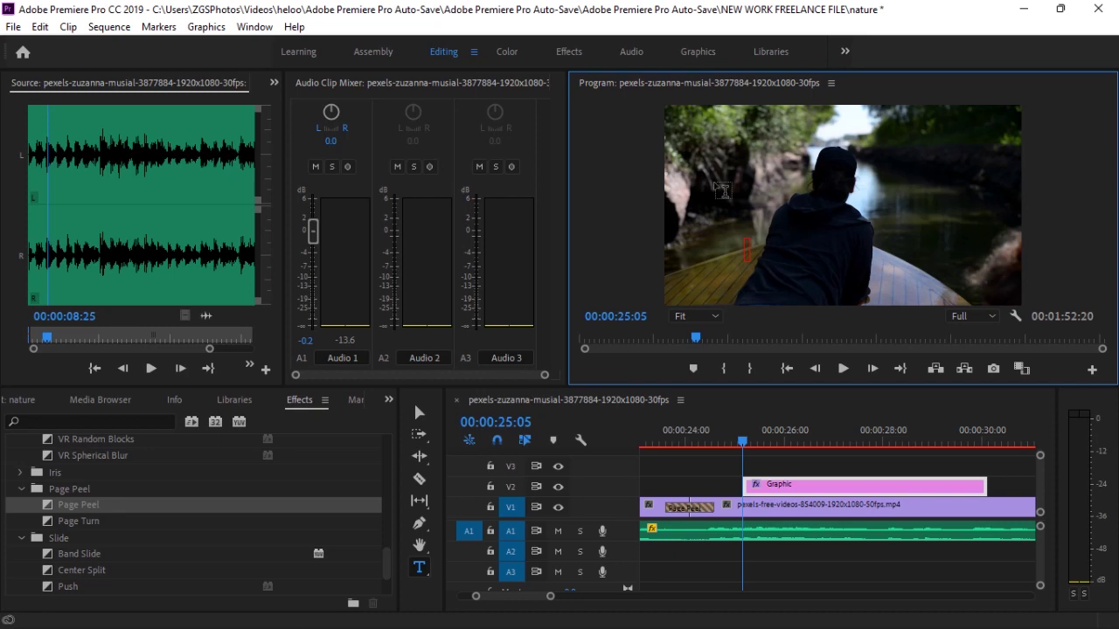
pyautogui.write('Wild nat')
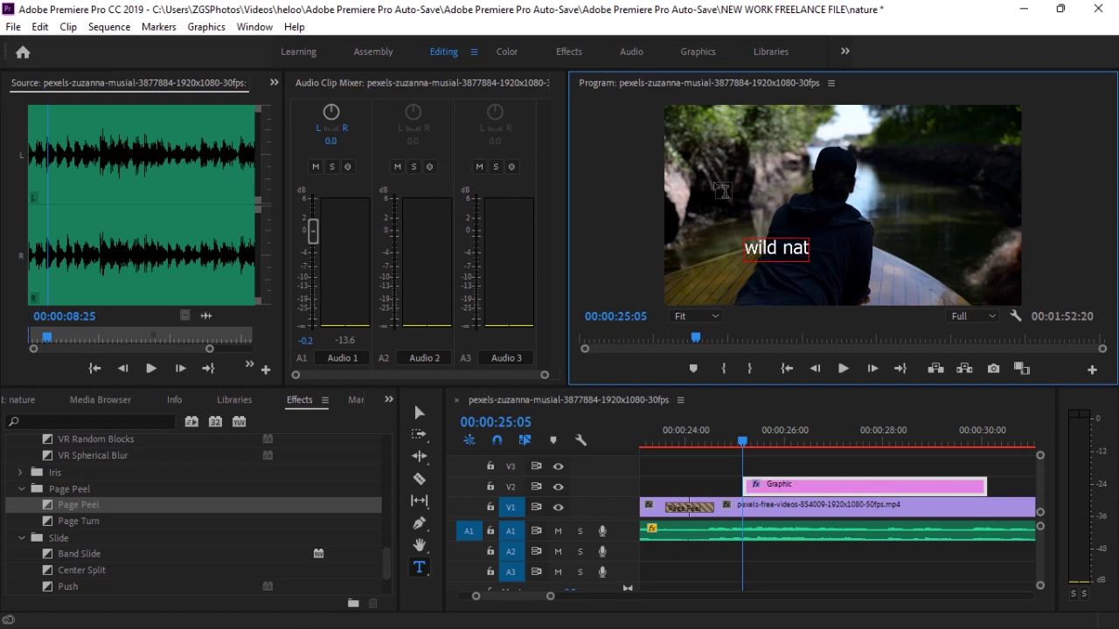
pyautogui.write('ure')
pyautogui.click(418, 415)
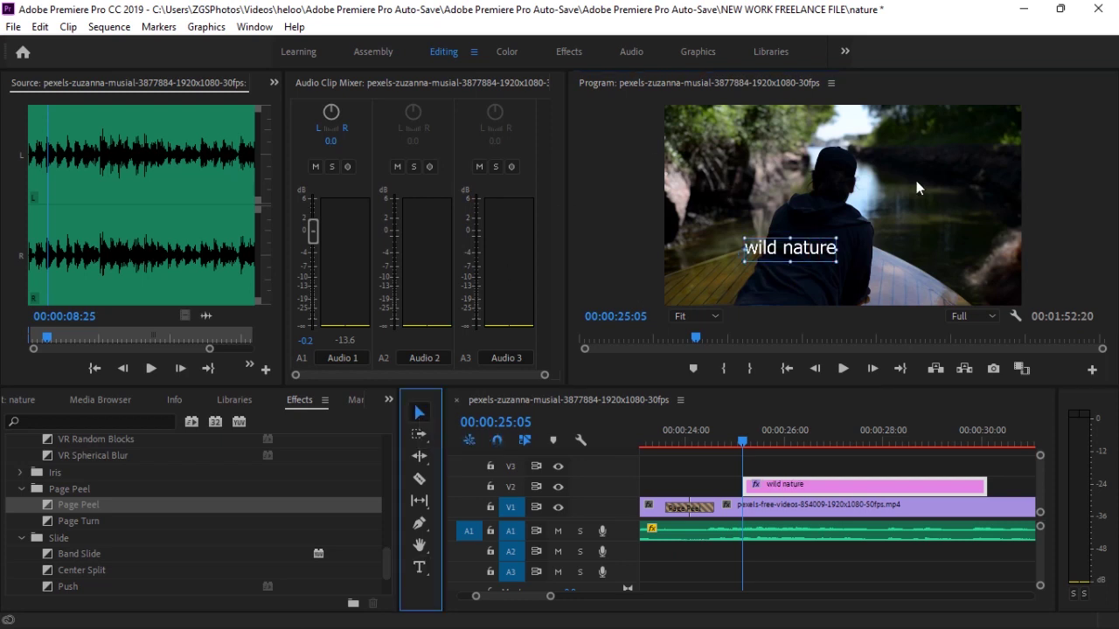
# Step: Enlarge the "wild nature" title to about twice its size and centre it across the lower part of the boat frame
pyautogui.moveTo(792, 252); pyautogui.dragTo(703, 184)
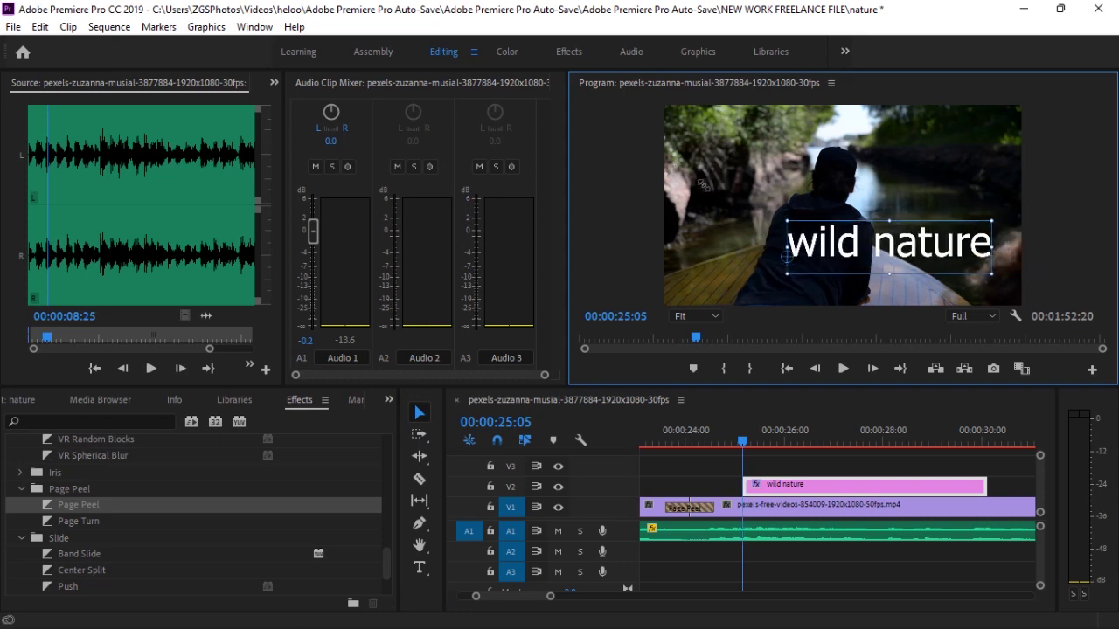
pyautogui.moveTo(831, 255); pyautogui.dragTo(785, 268)
pyautogui.doubleClick(785, 268)
pyautogui.click(763, 175)
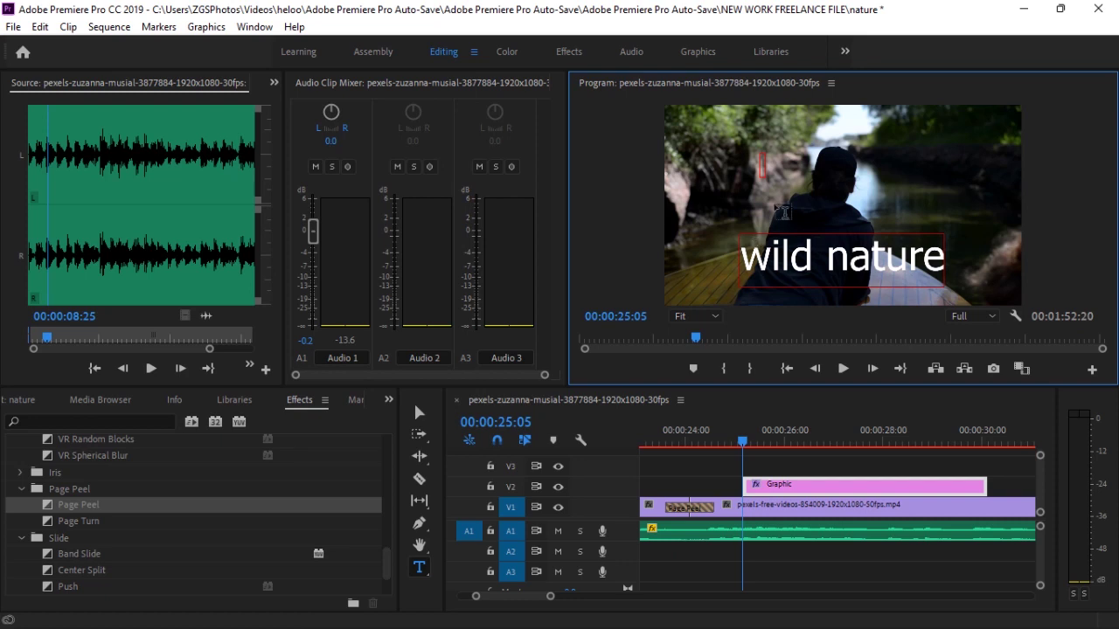
pyautogui.click(421, 412)
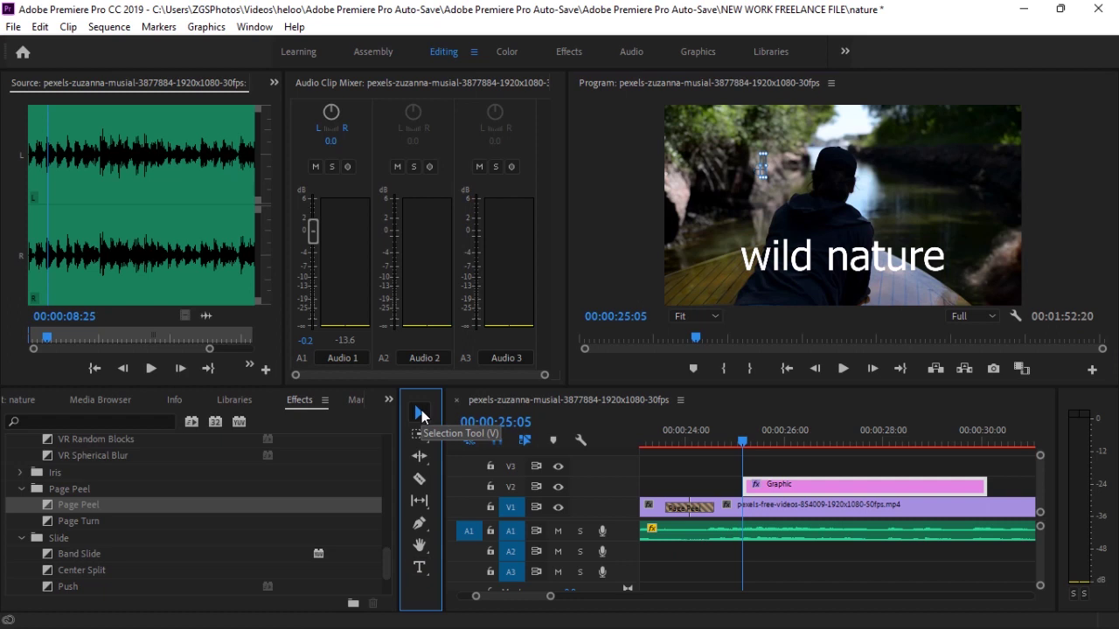
pyautogui.click(692, 460)
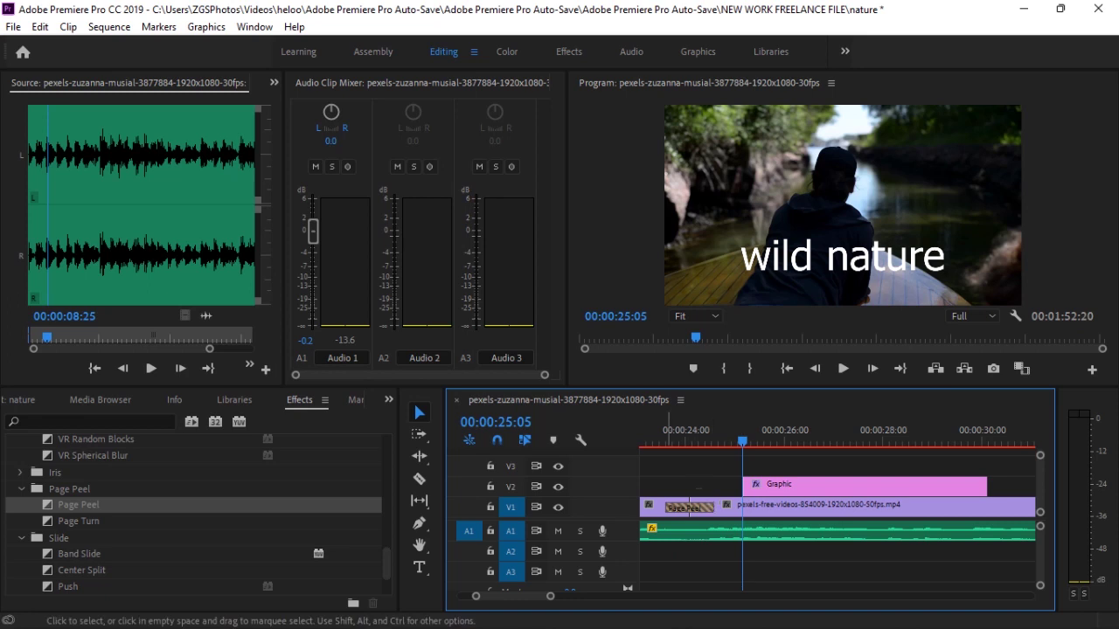
# Step: Export the sequence as a media file in H.264 format with the Match Source - High bitrate preset
pyautogui.click(11, 28)
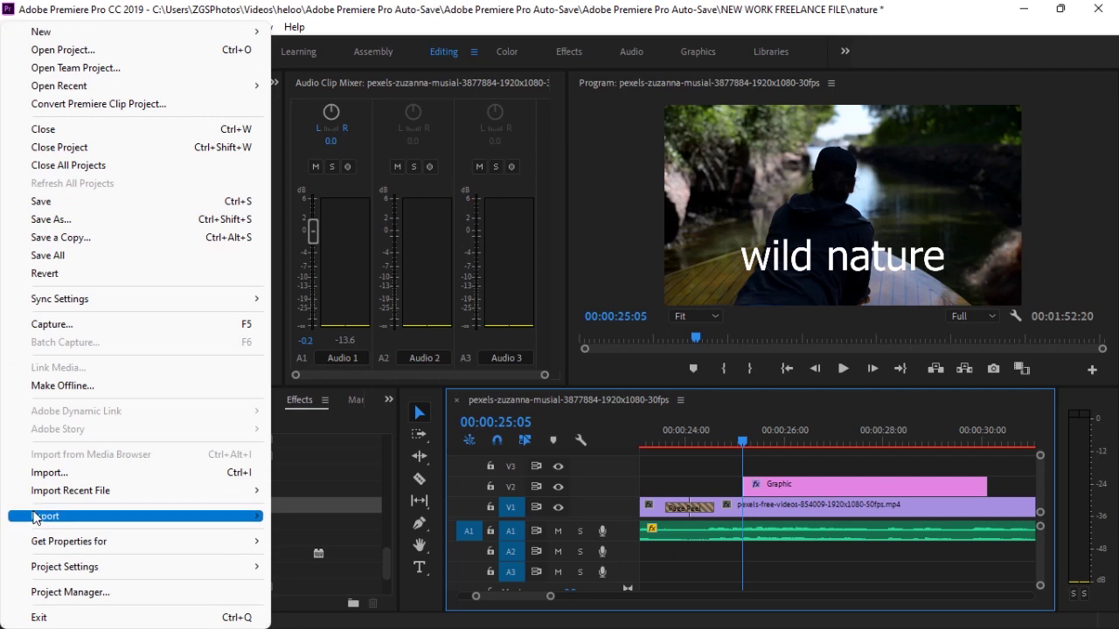
pyautogui.moveTo(35, 518)
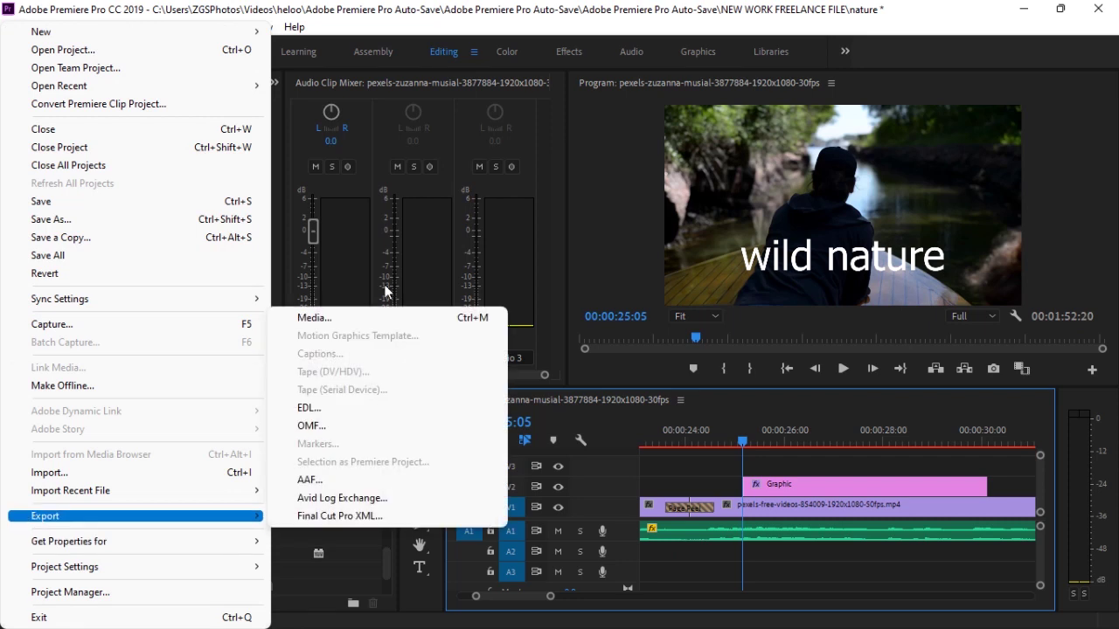
pyautogui.click(377, 320)
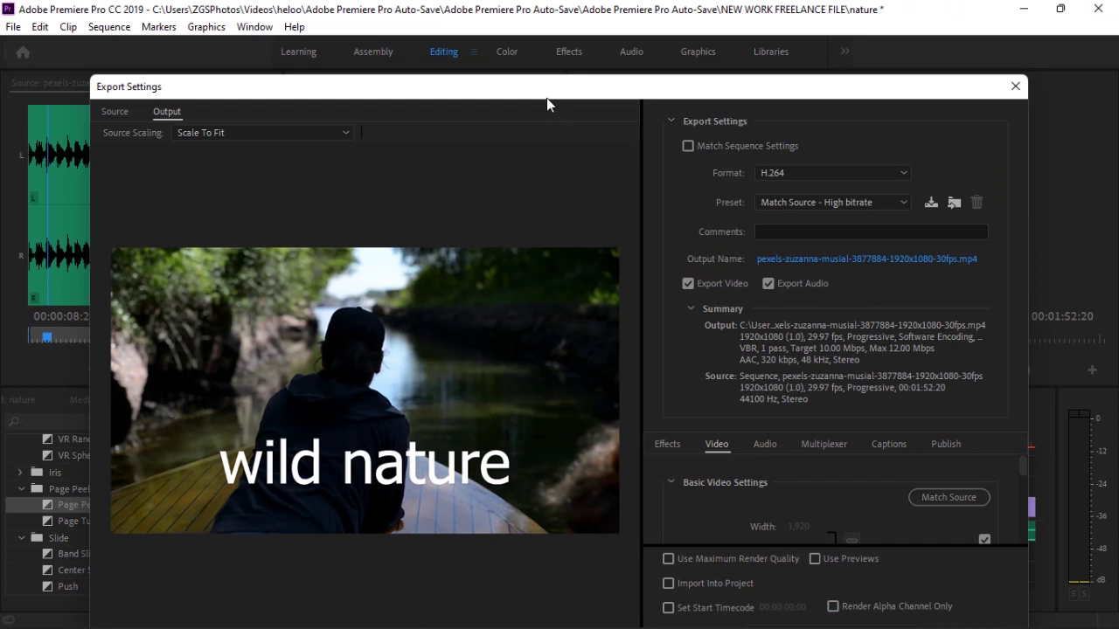
pyautogui.moveTo(545, 93); pyautogui.dragTo(498, 26)
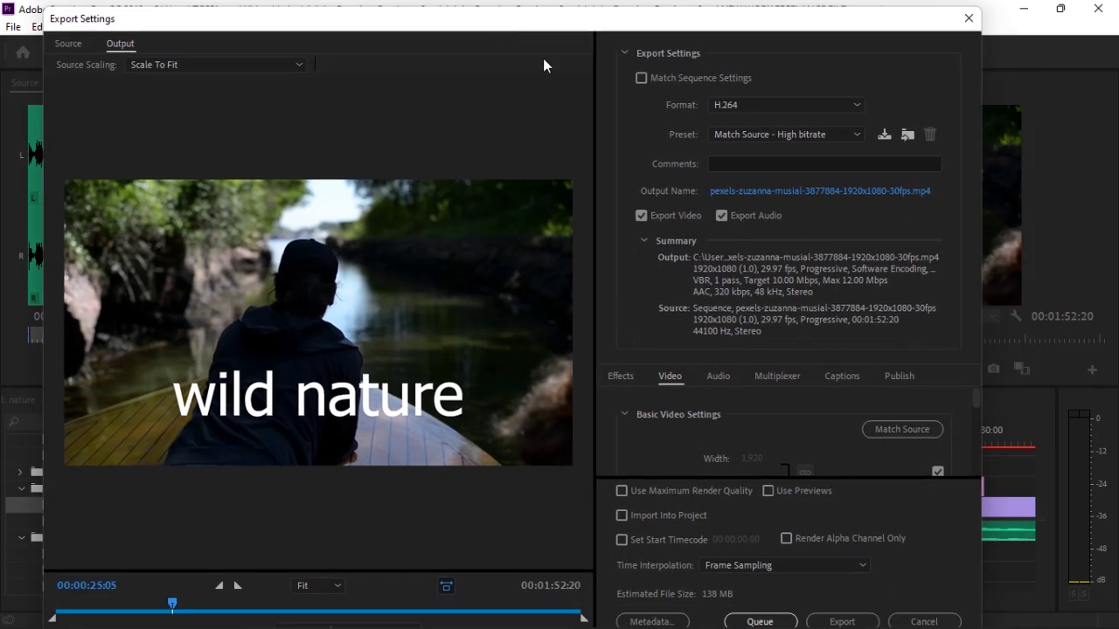
pyautogui.click(799, 103)
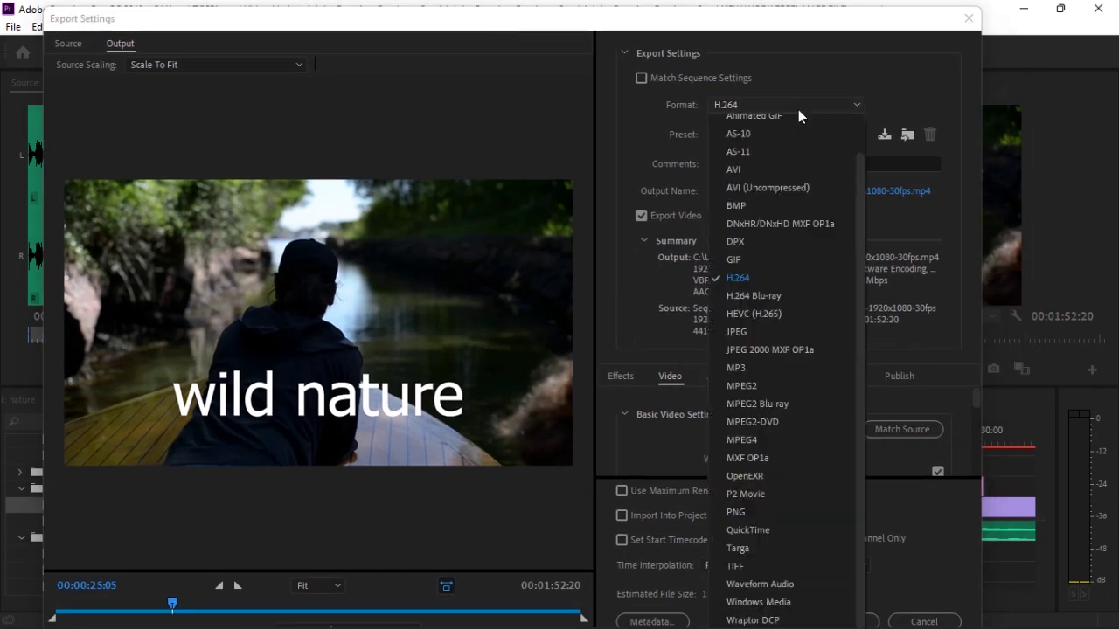
pyautogui.click(786, 277)
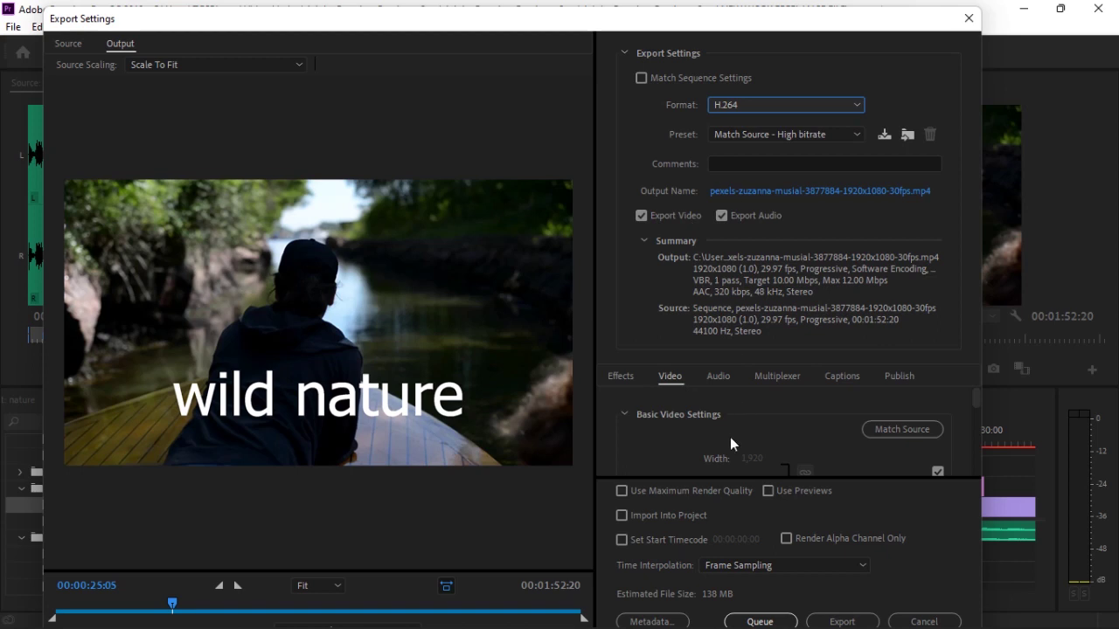
pyautogui.moveTo(685, 26)
pyautogui.mouseDown()
pyautogui.moveTo(672, 2)
pyautogui.moveTo(673, 20)
pyautogui.mouseUp()
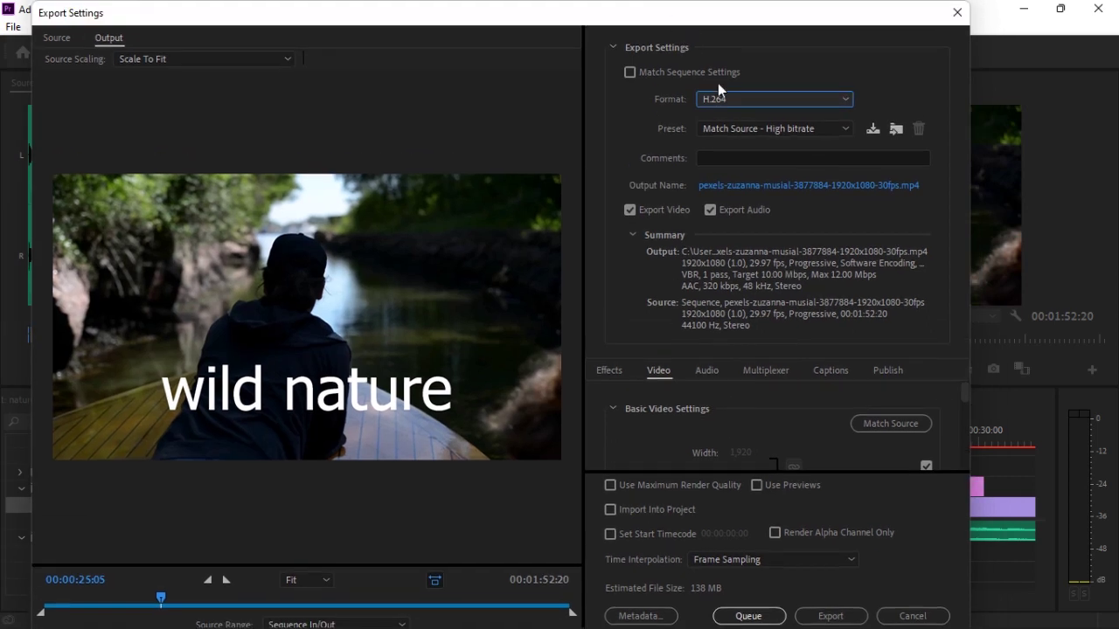
pyautogui.click(842, 130)
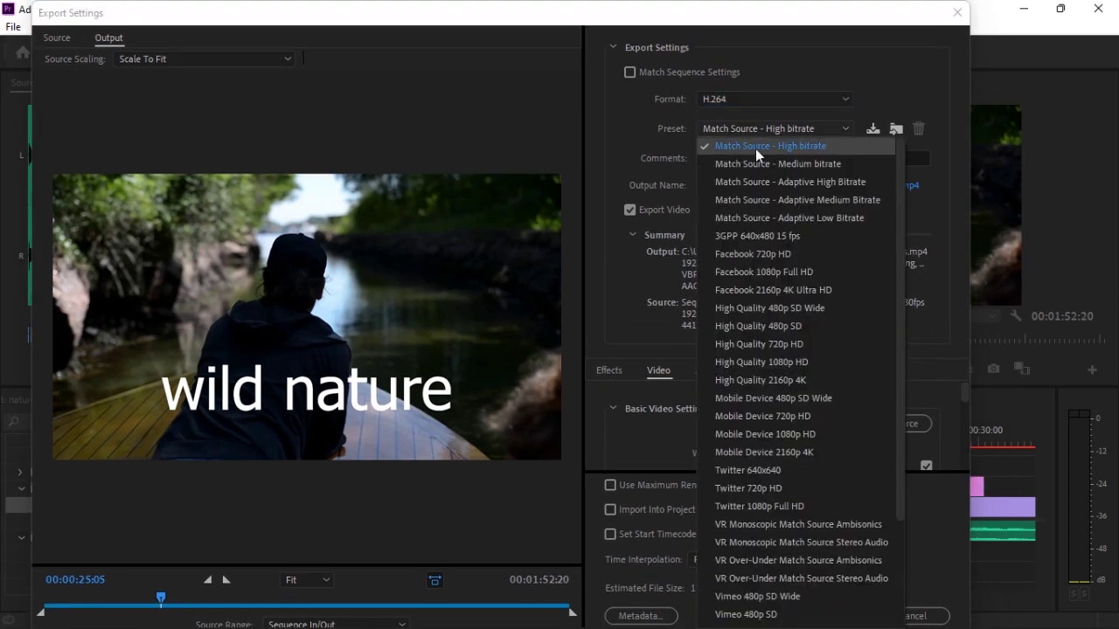
pyautogui.click(842, 128)
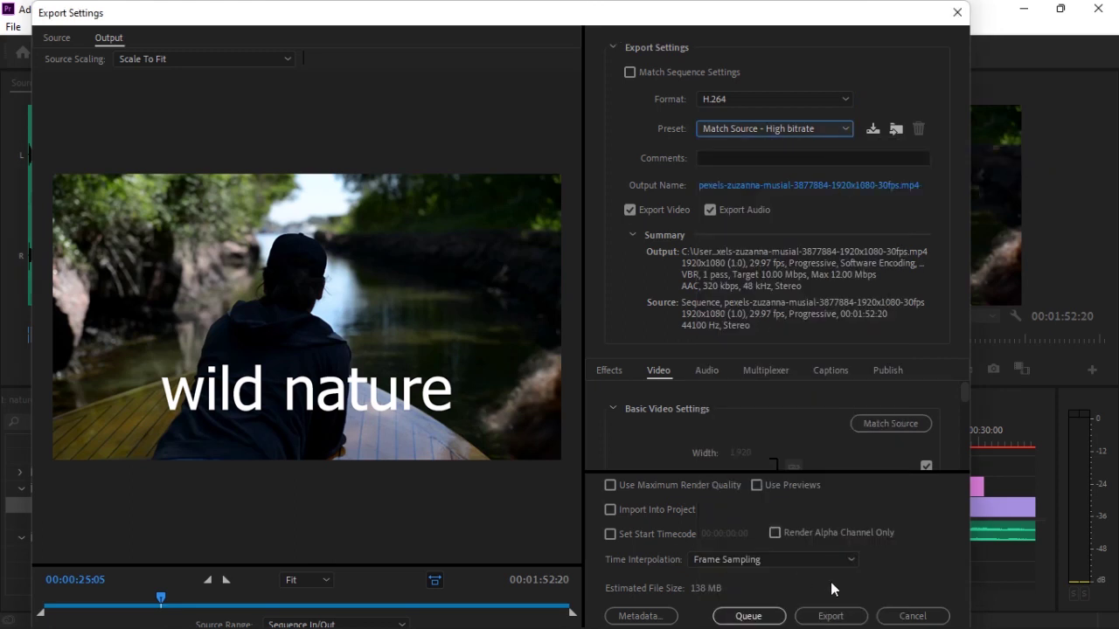
pyautogui.click(831, 617)
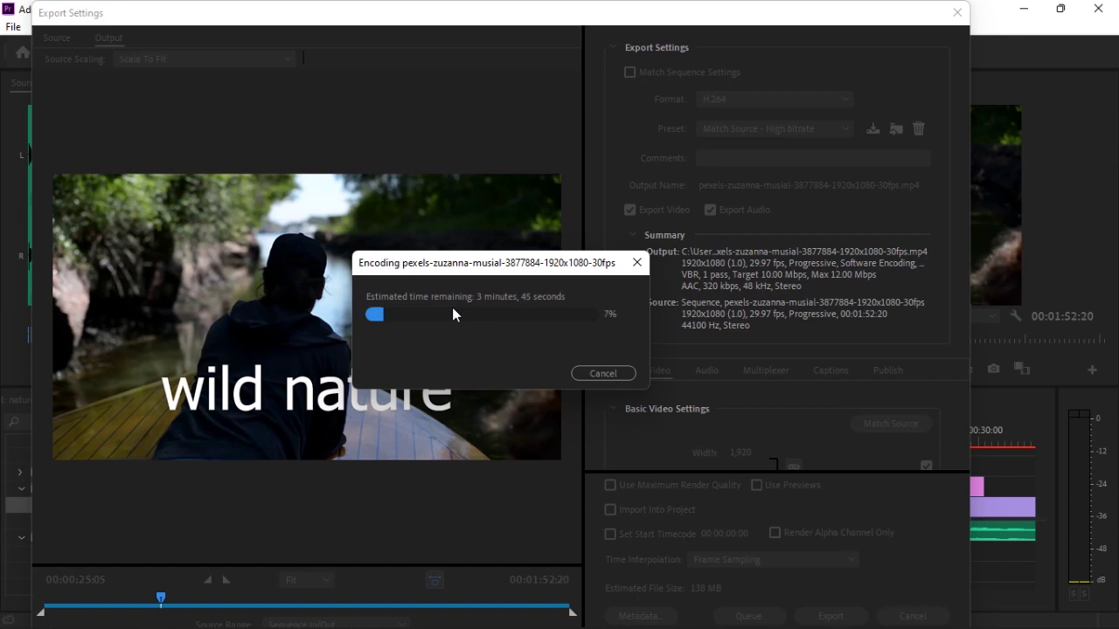
# Step: Switch to Chrome to browse the YouTube home feed and the account's own channel videos, and return to Premiere Pro
pyautogui.moveTo(545, 608)
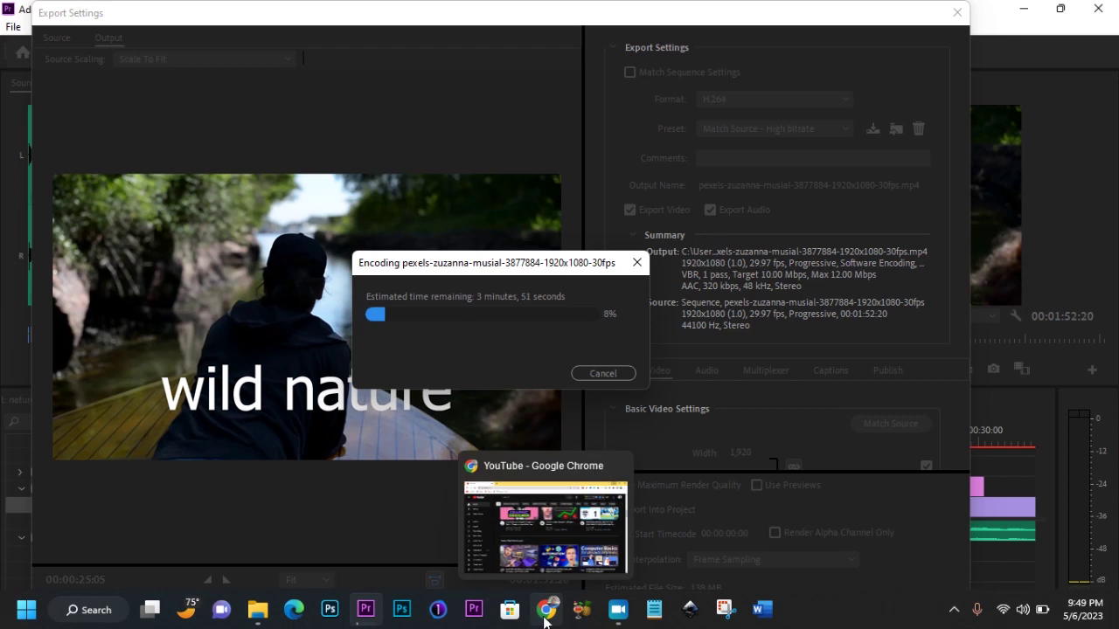
pyautogui.click(530, 544)
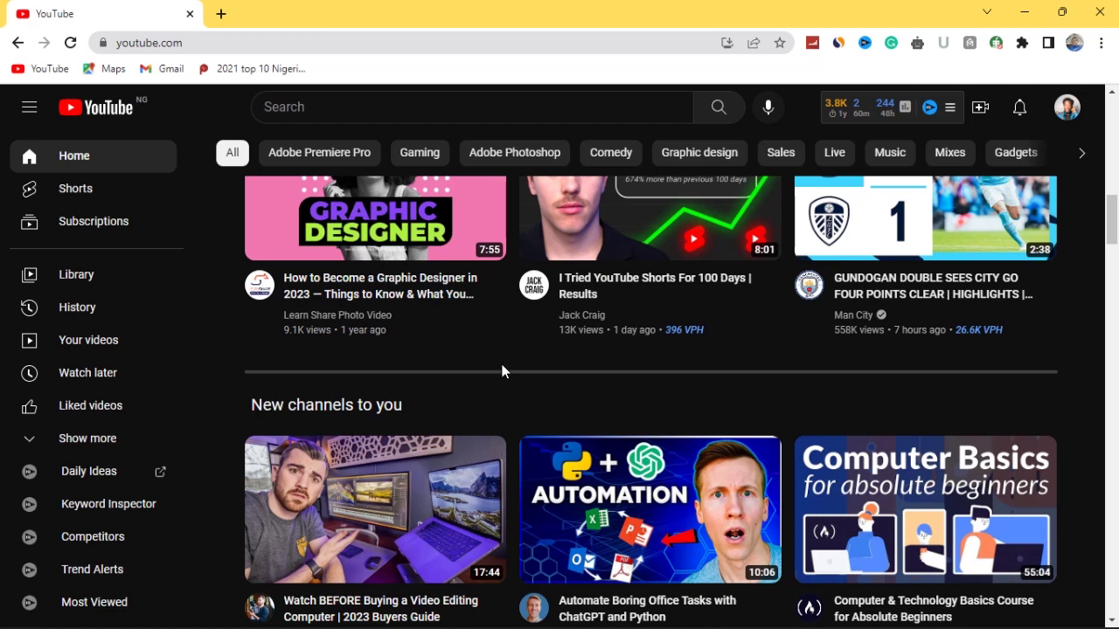
pyautogui.scroll(-10, 503, 371)
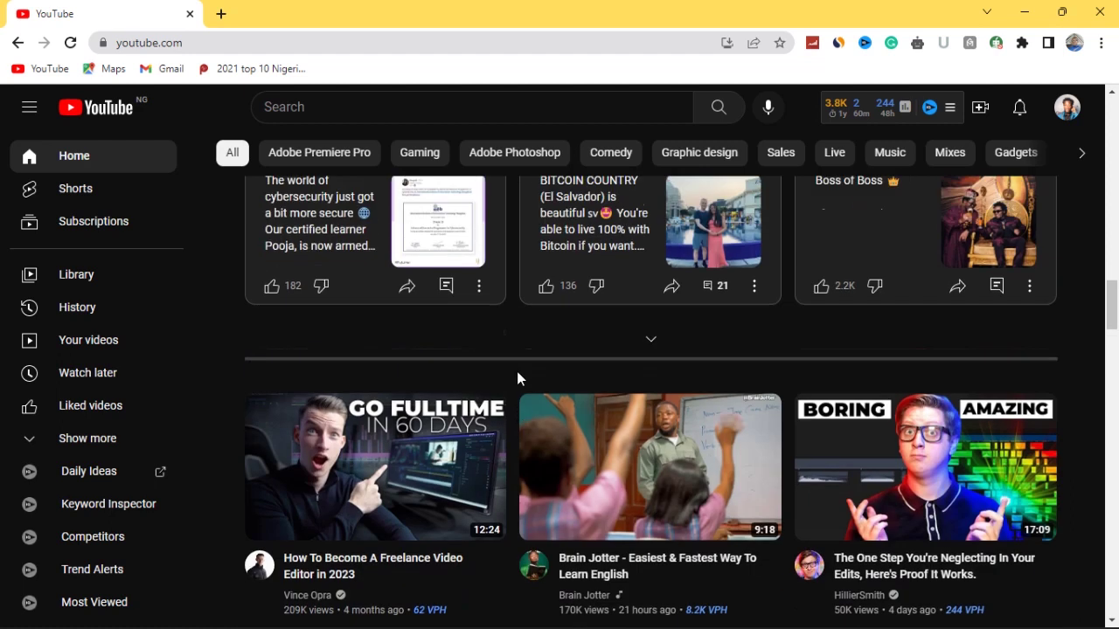
pyautogui.scroll(-9, 517, 375)
pyautogui.scroll(13, 520, 389)
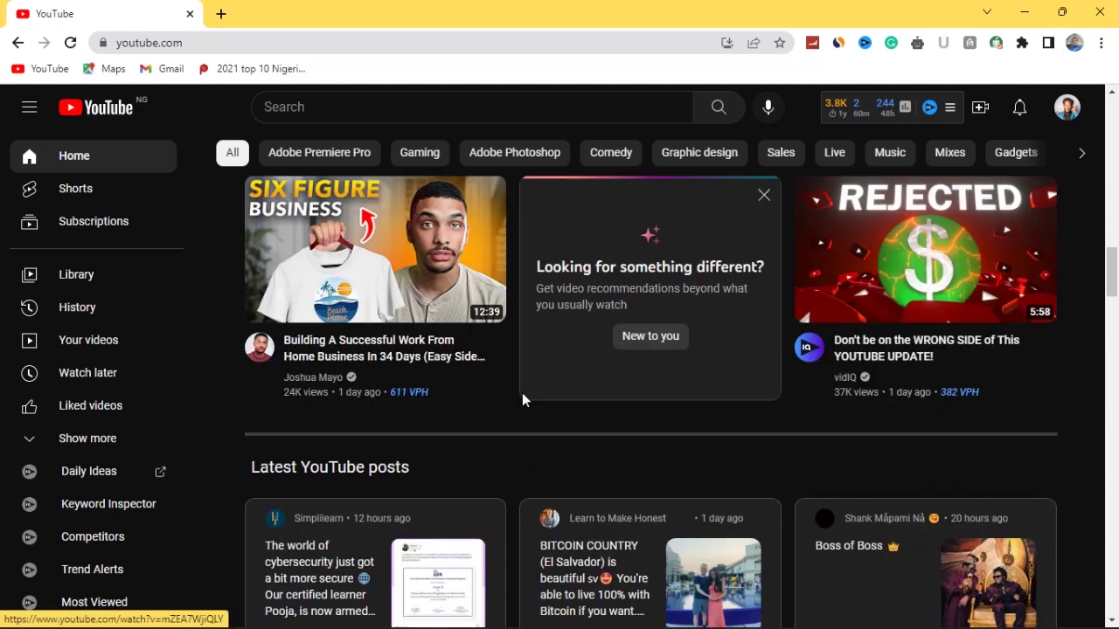
pyautogui.scroll(10, 522, 392)
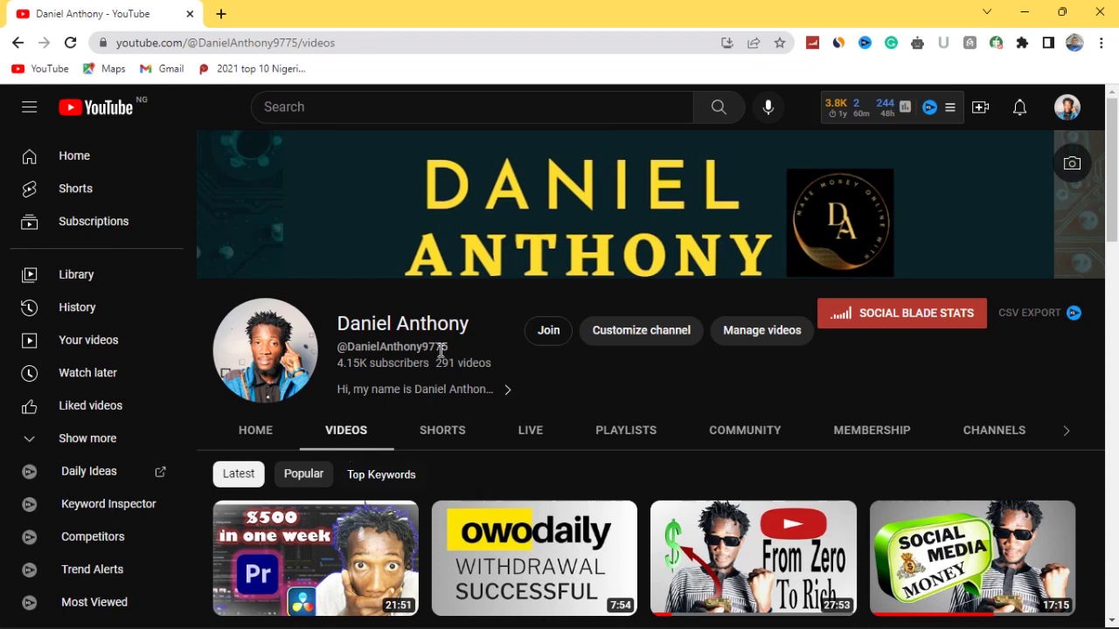
pyautogui.moveTo(360, 610)
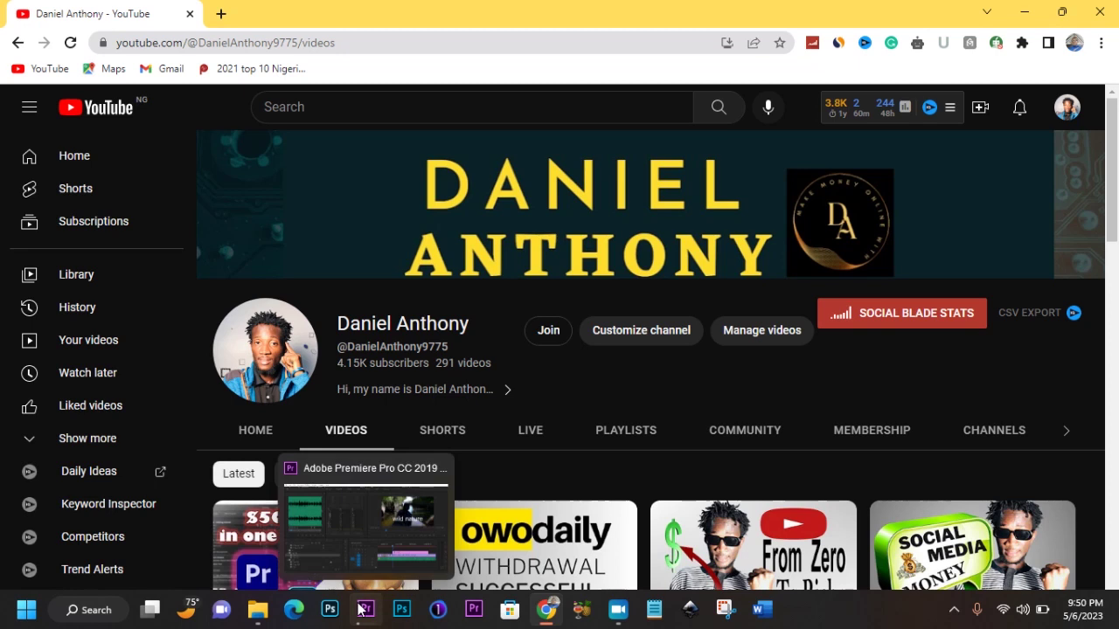
pyautogui.click(352, 545)
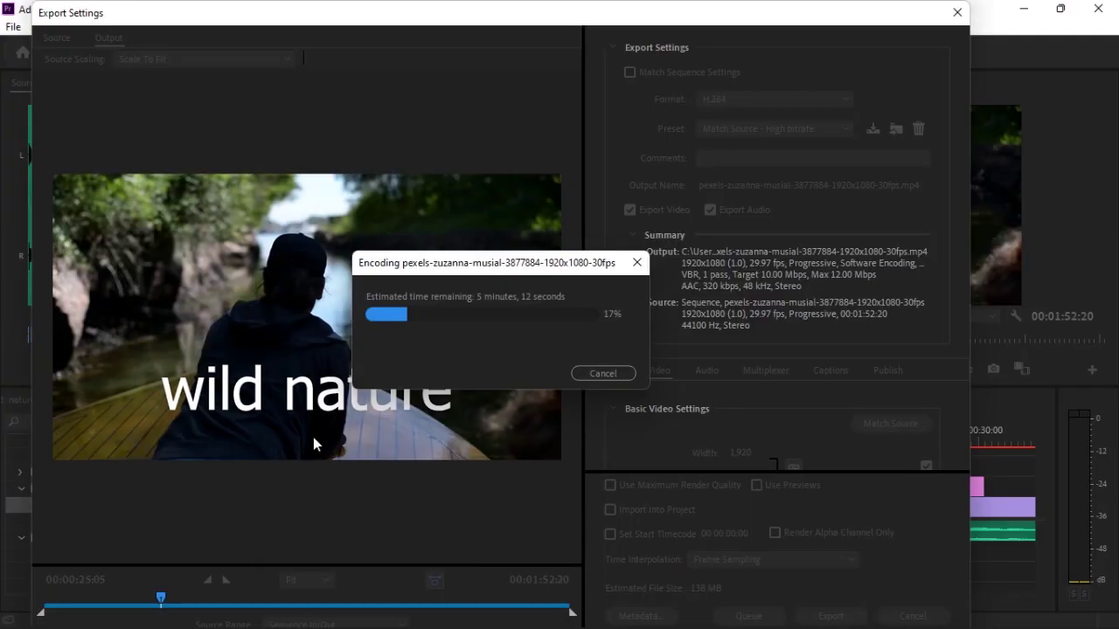